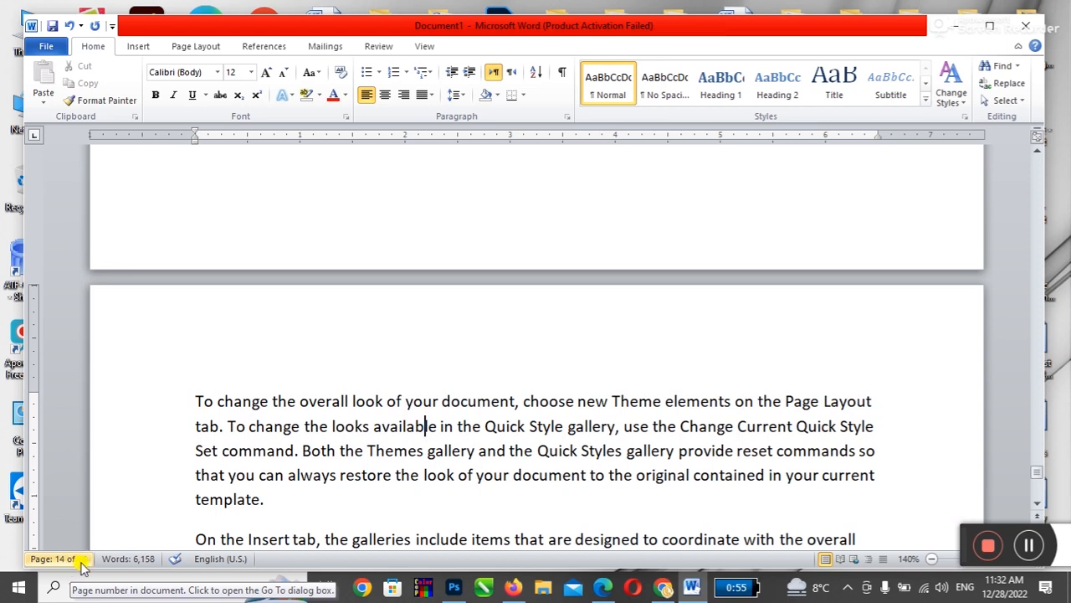
Step: Scroll down through the 14 pages of sample paragraphs about themes and Quick Styles
scroll(444, 414, down, 1)
Step: From the top of the document, open Review > Word Count (14 pages, 6,158 words) and move it aside
click(503, 415)
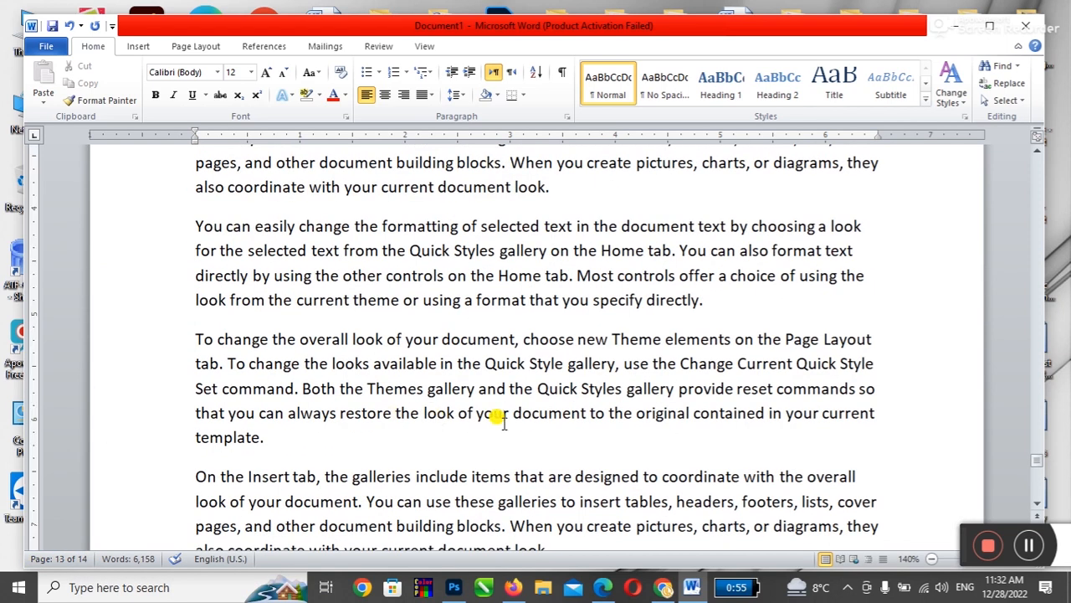
key(ctrl+Page_Up)
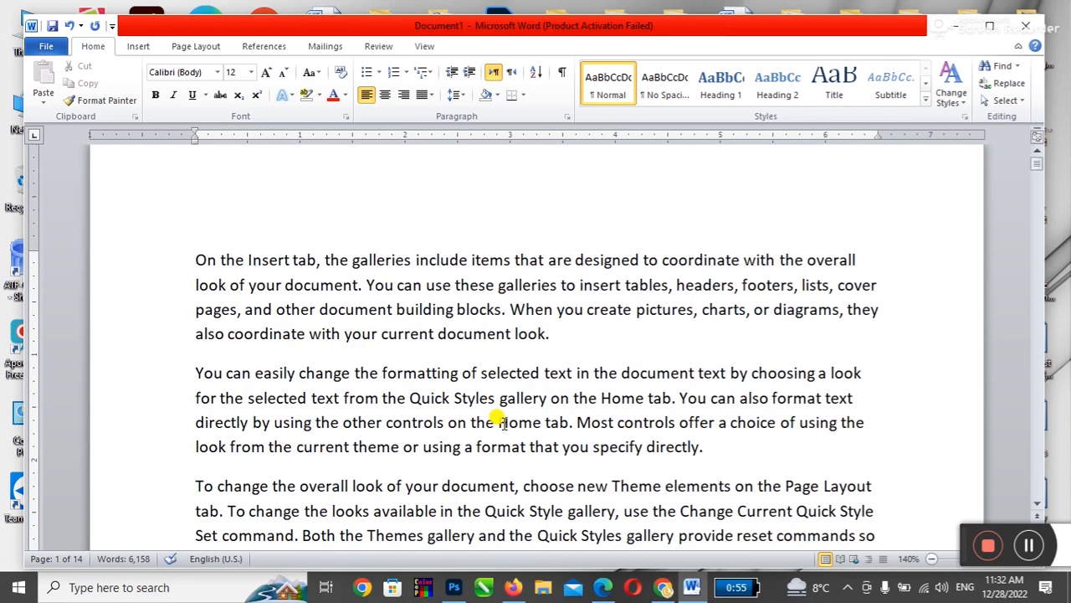
click(379, 47)
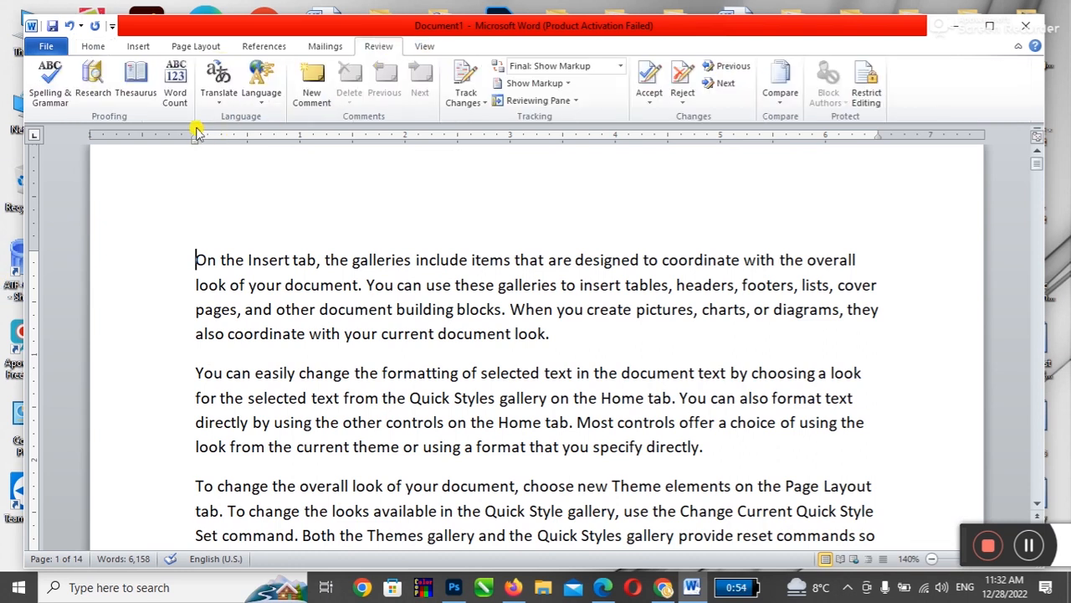
click(175, 90)
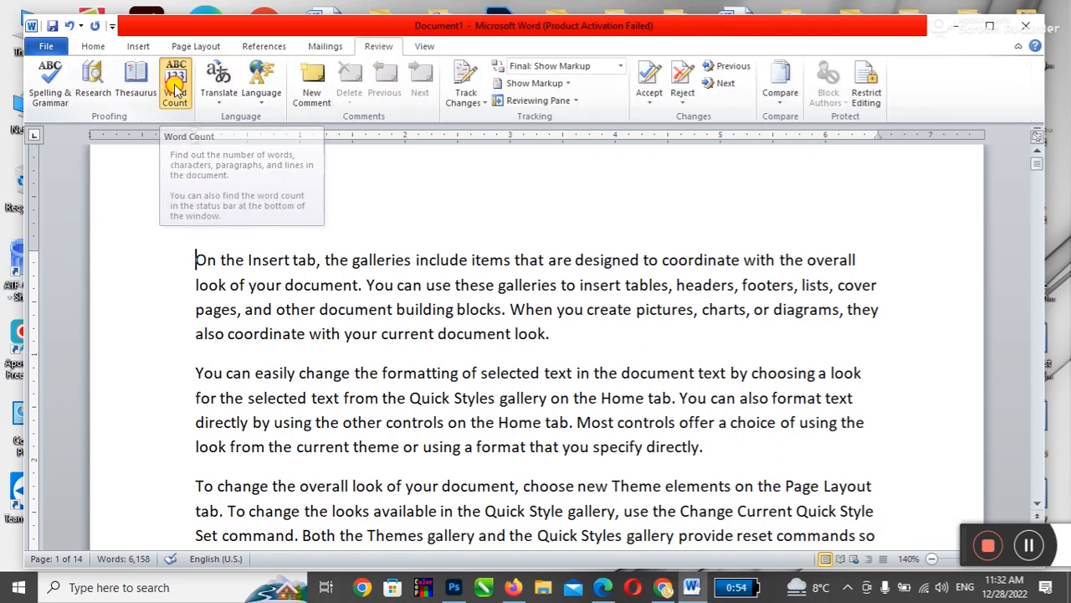
drag(783, 167, 582, 269)
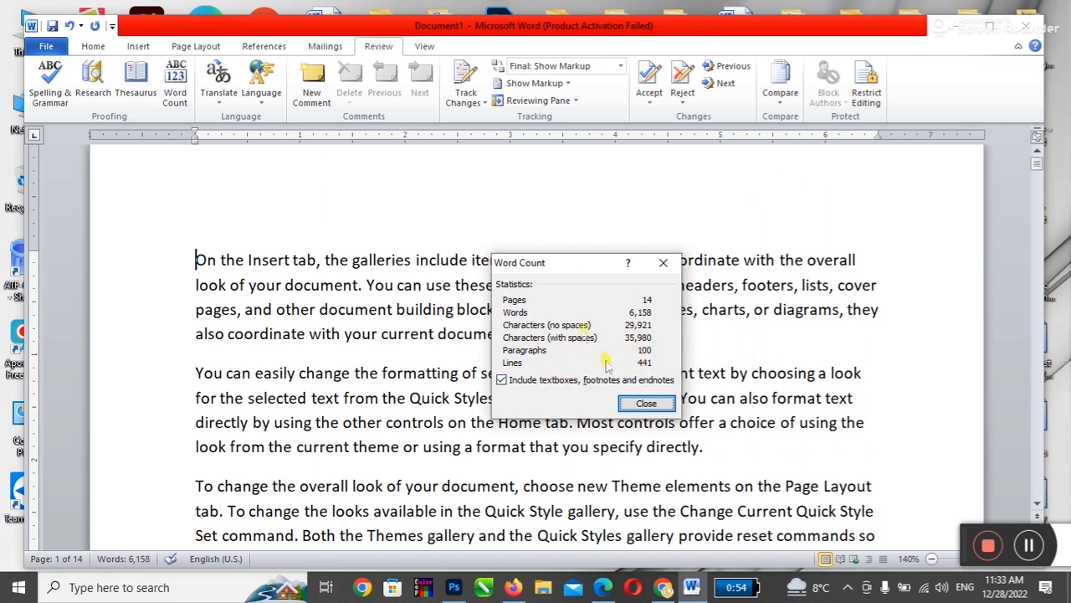
drag(583, 264, 527, 228)
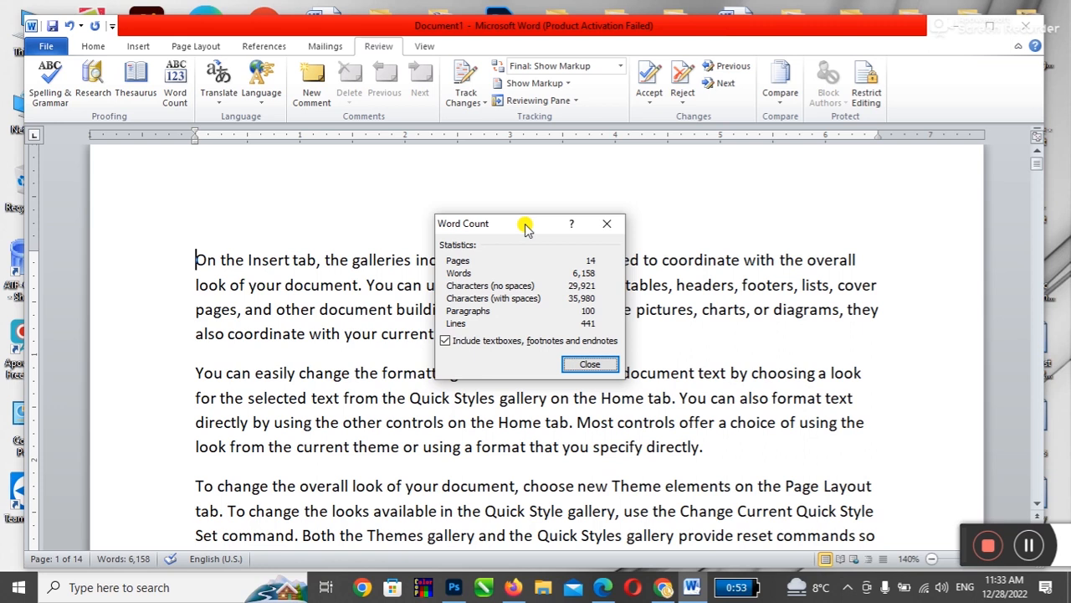
drag(526, 227, 581, 414)
Step: Close the Word Count dialog and click in the text to clear the selection
click(589, 373)
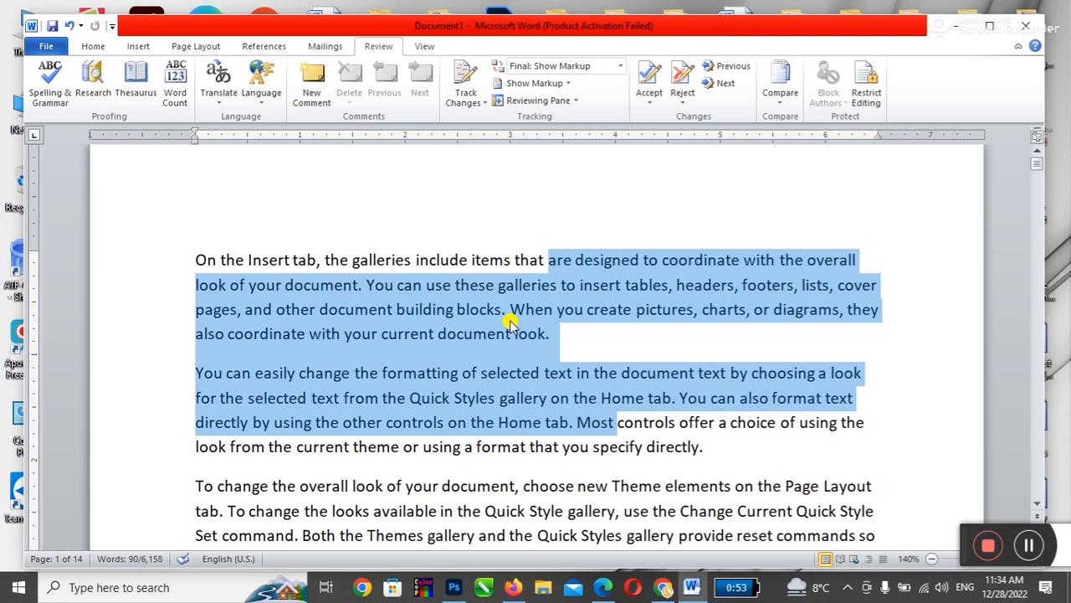
click(745, 446)
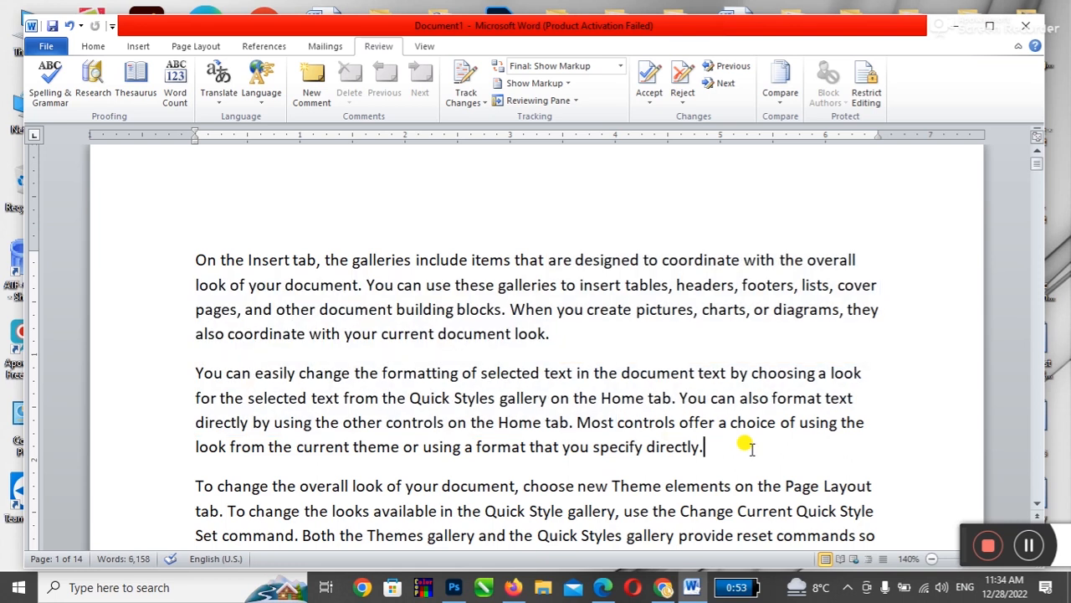
Step: Select the first paragraph and translate it in the Research side pane
click(219, 107)
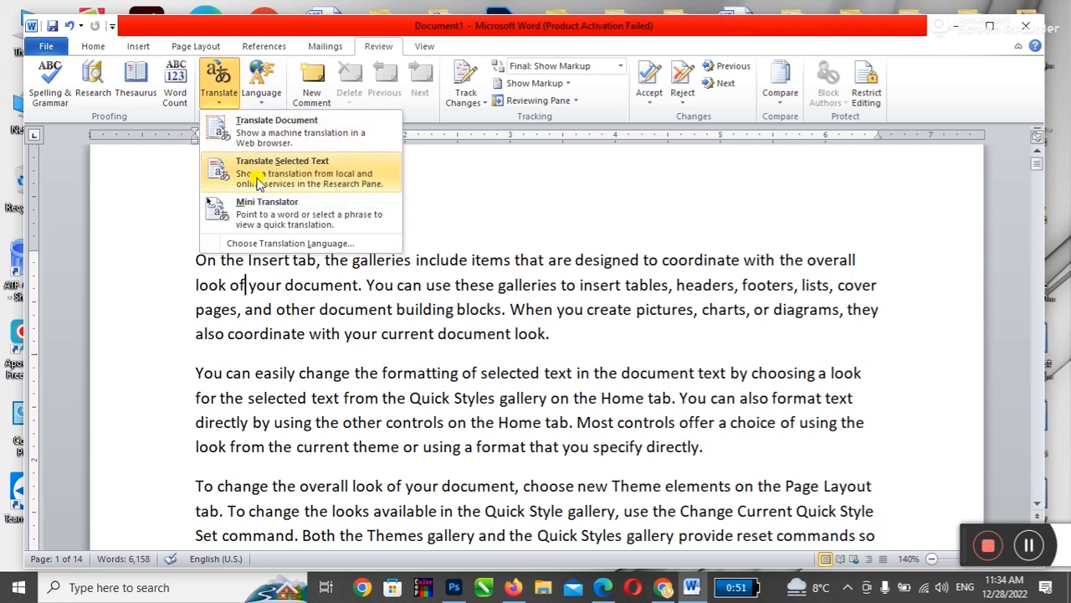
click(403, 313)
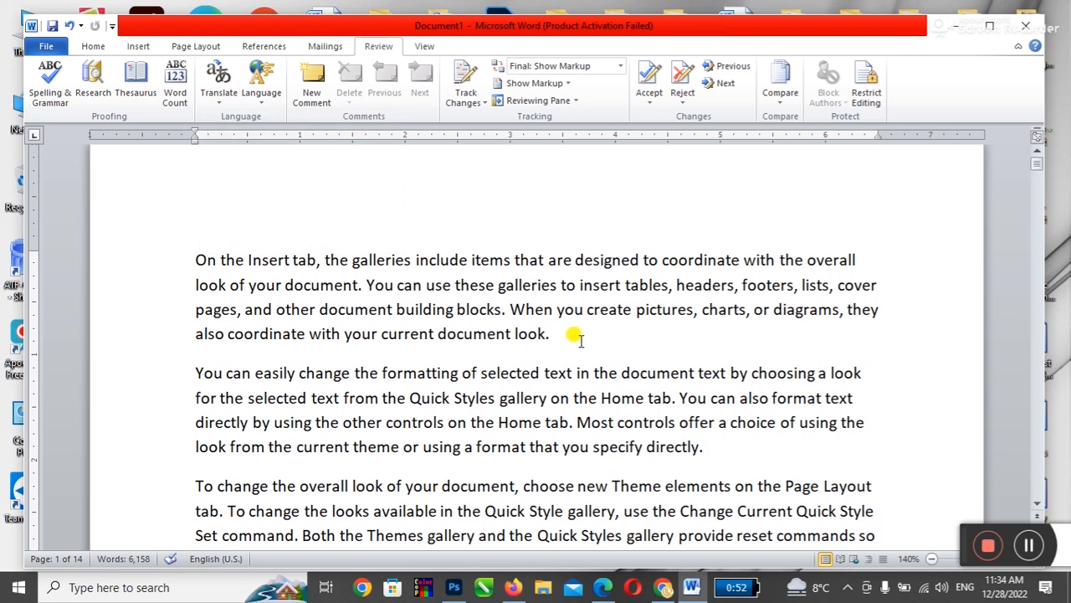
drag(548, 335, 186, 262)
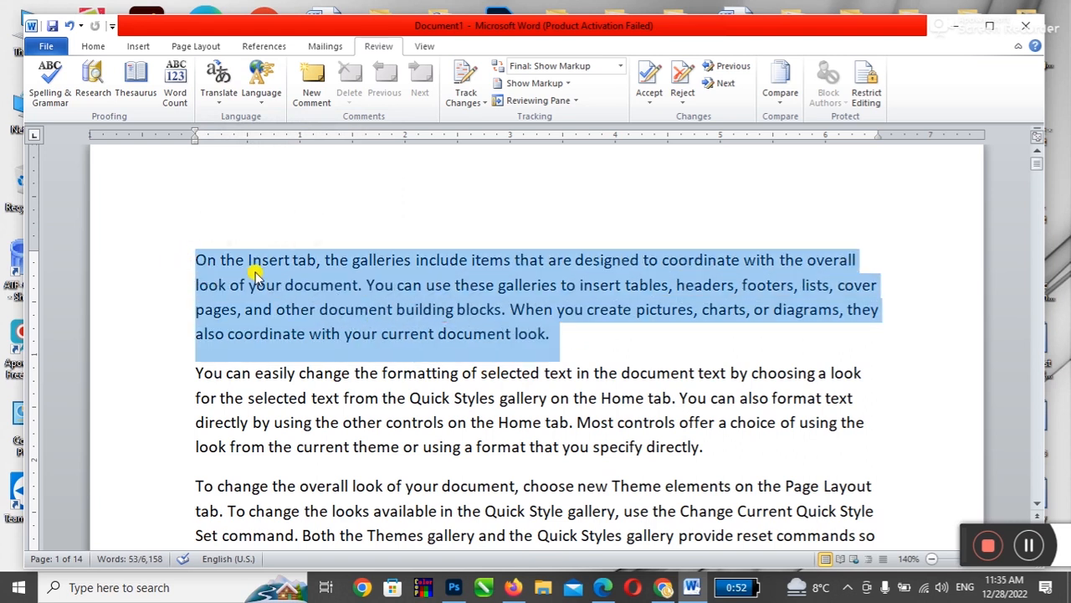
click(219, 106)
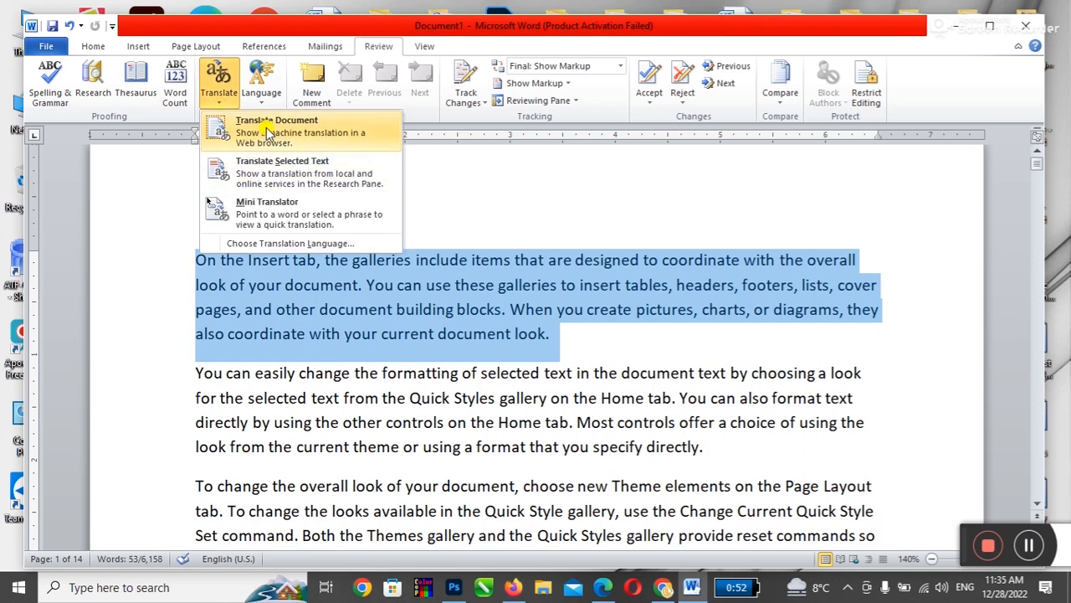
click(325, 177)
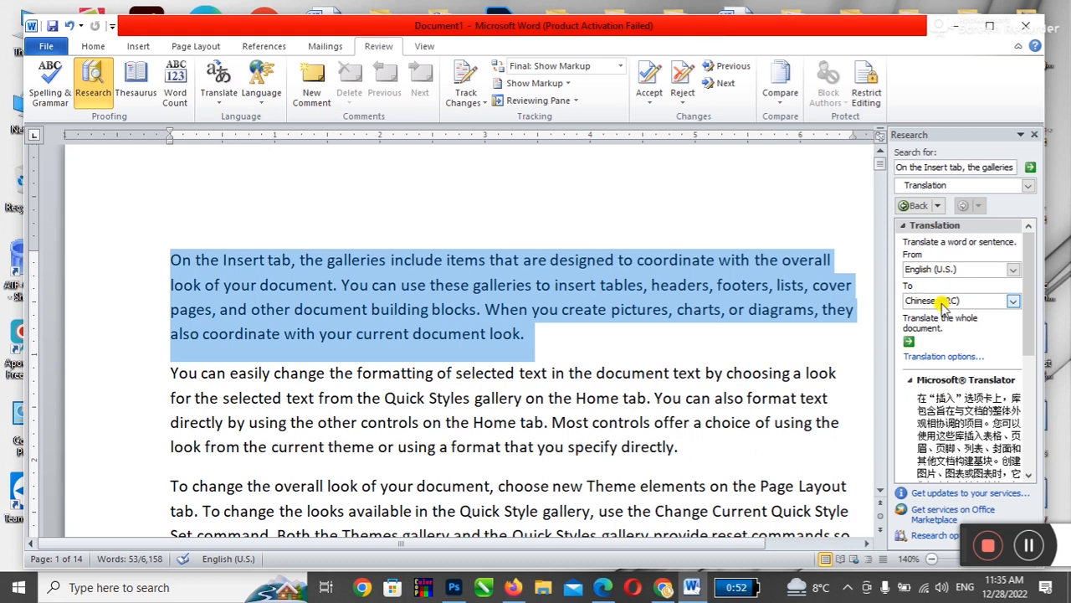
Step: Insert the Chinese translation into the document, then undo it to restore the English
scroll(958, 443, down, 3)
scroll(958, 444, up, 1)
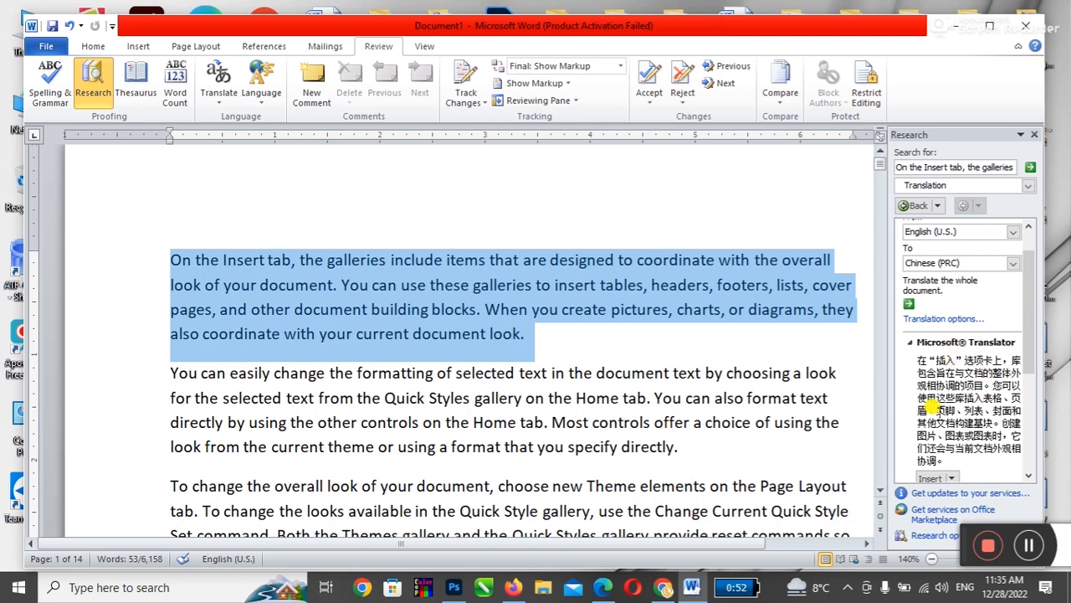
scroll(929, 406, down, 1)
click(932, 444)
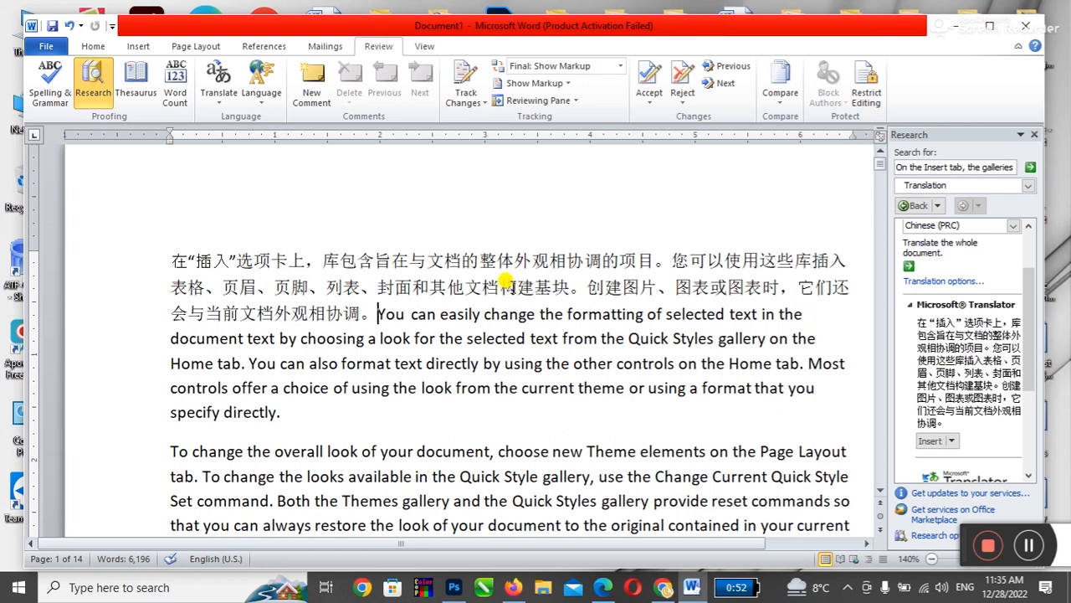
key(ctrl+z)
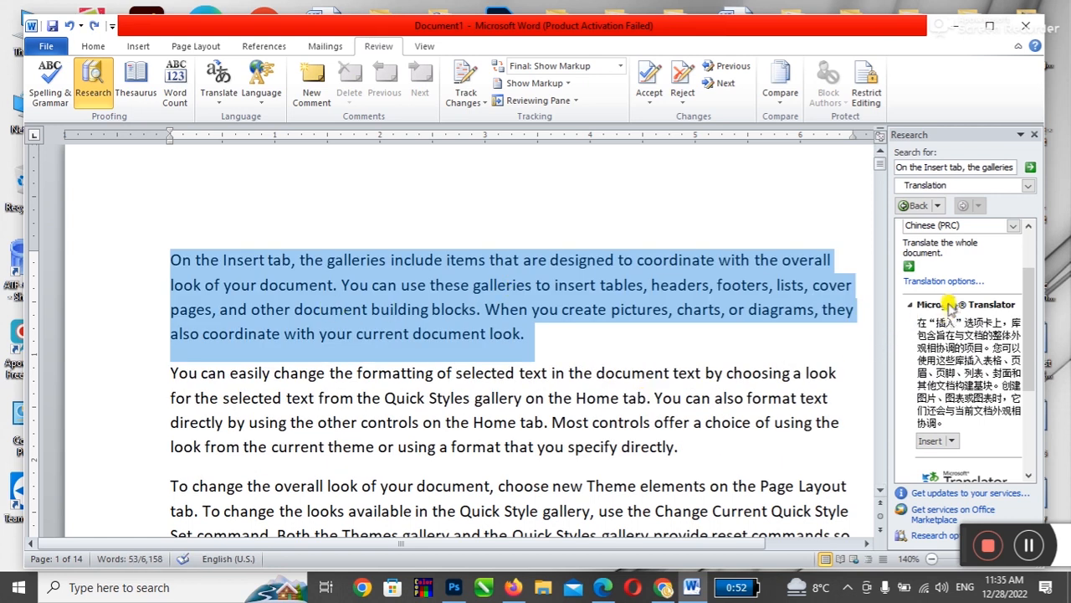
Step: Change the target language to Urdu, insert it, undo to keep the English, then go to Chrome
scroll(950, 253, up, 3)
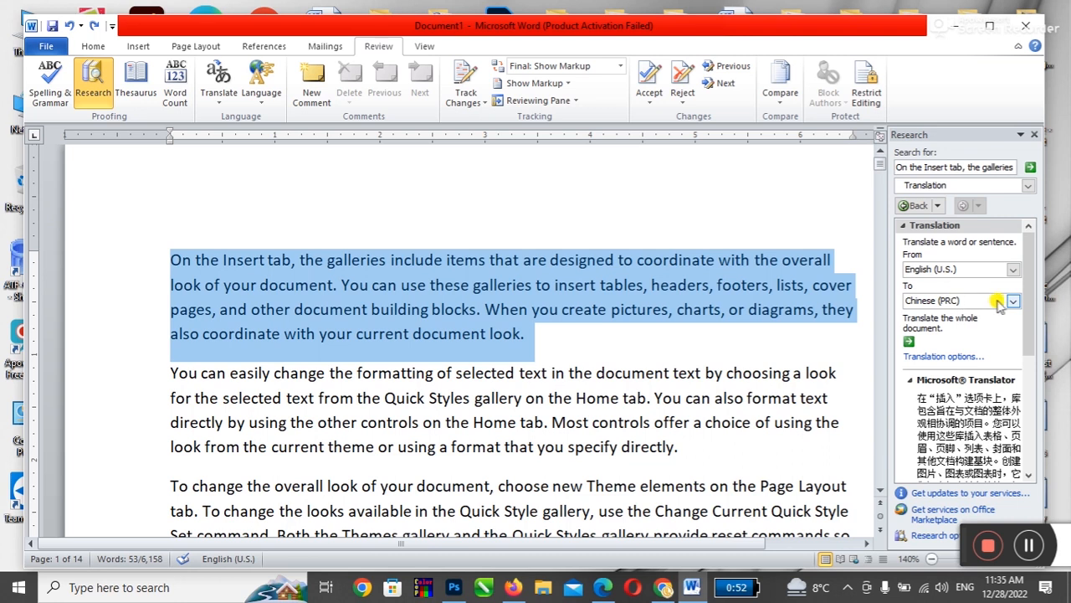
click(1013, 300)
drag(1015, 345, 1015, 431)
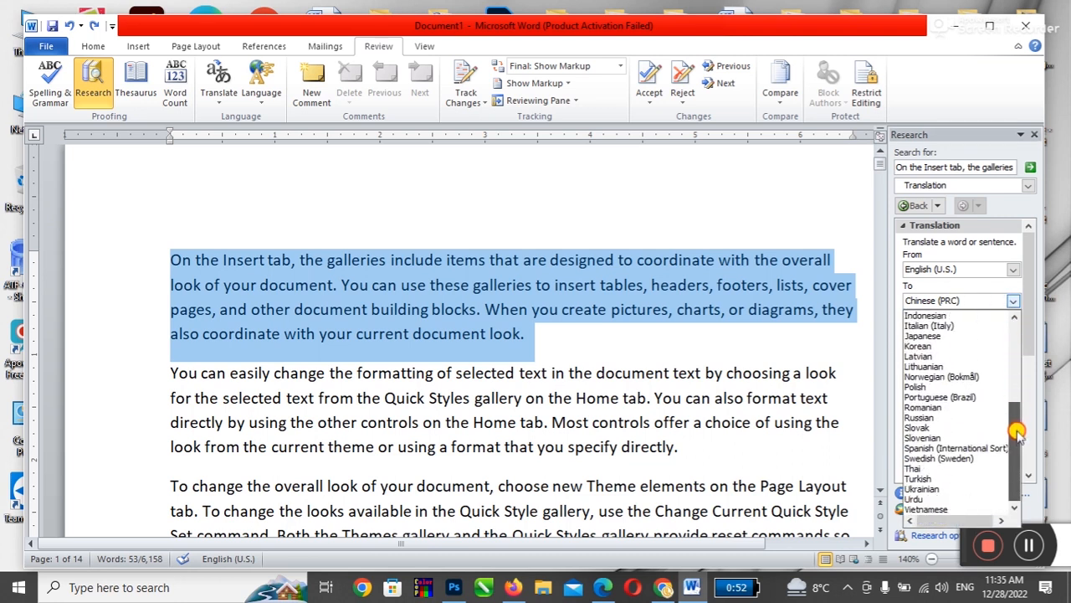
click(941, 499)
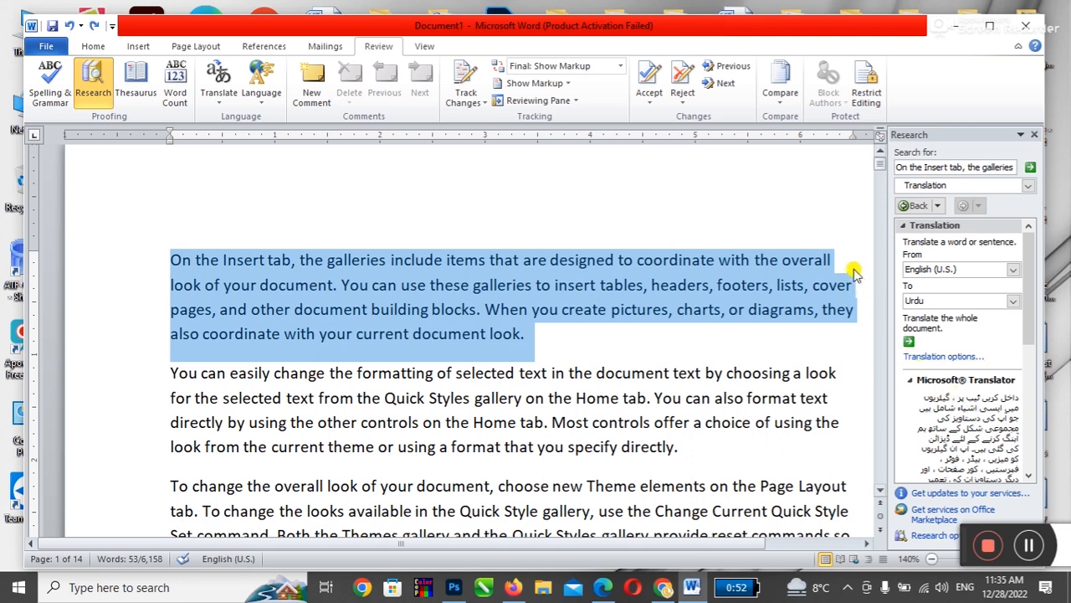
scroll(918, 372, down, 2)
scroll(918, 373, down, 3)
click(931, 378)
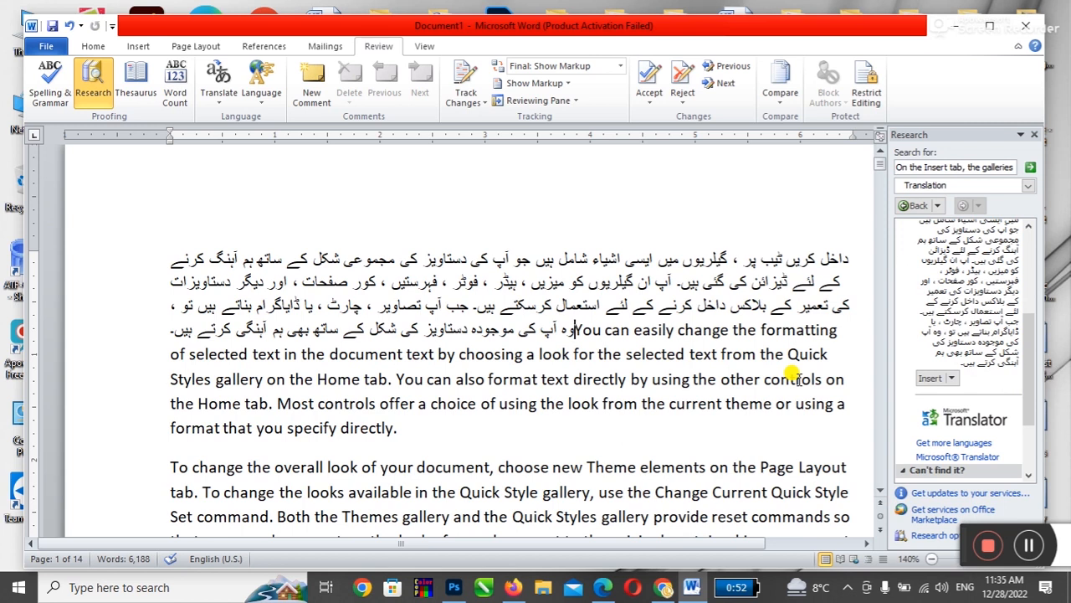
key(ctrl+z)
click(610, 352)
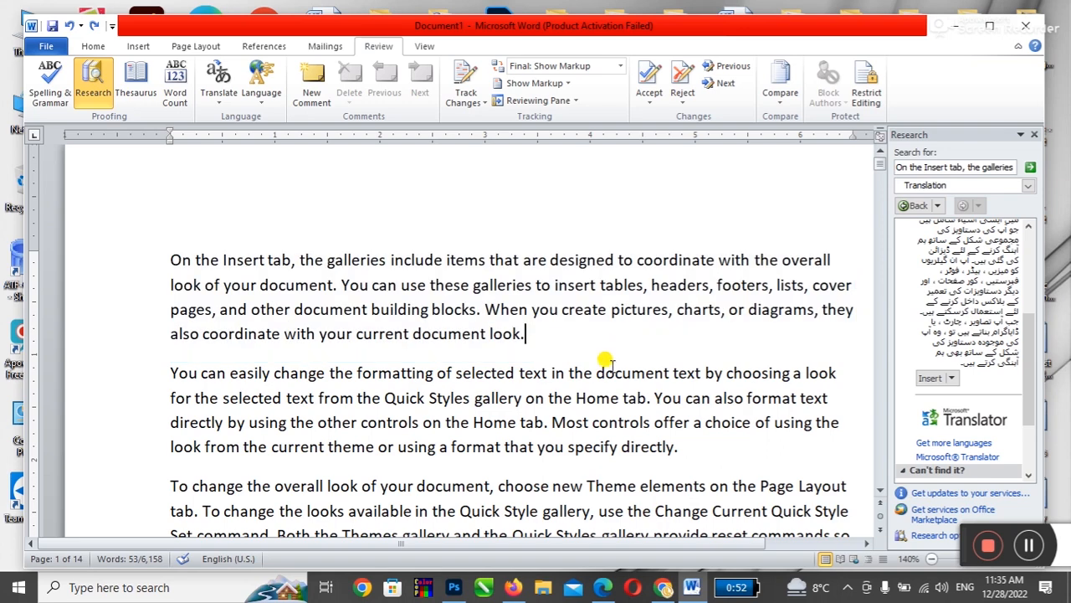
click(663, 586)
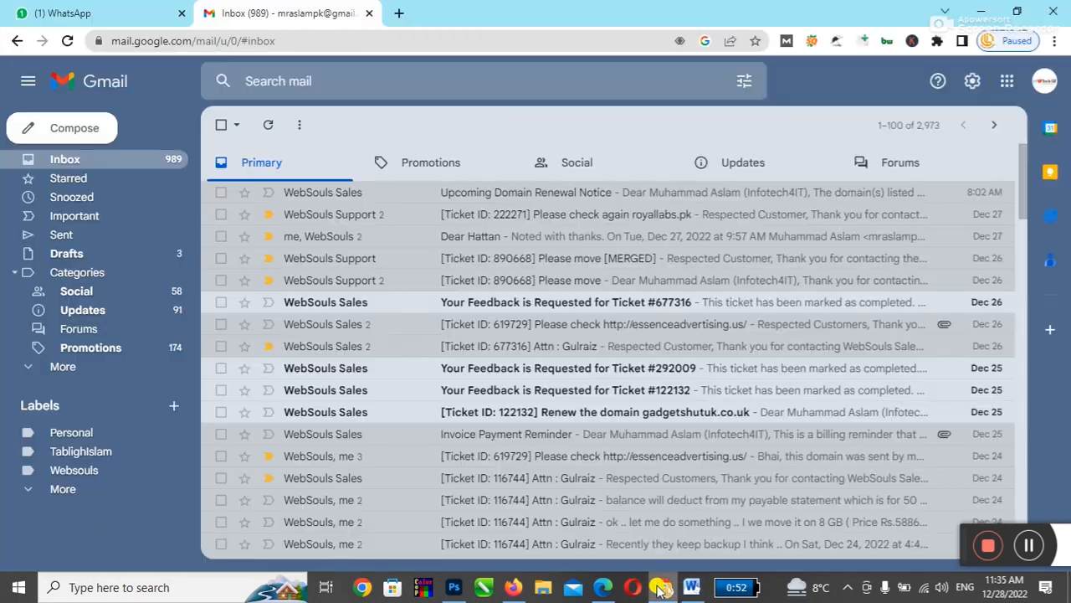
Step: Open Google Translate in a new browser tab
click(399, 14)
text(www.)
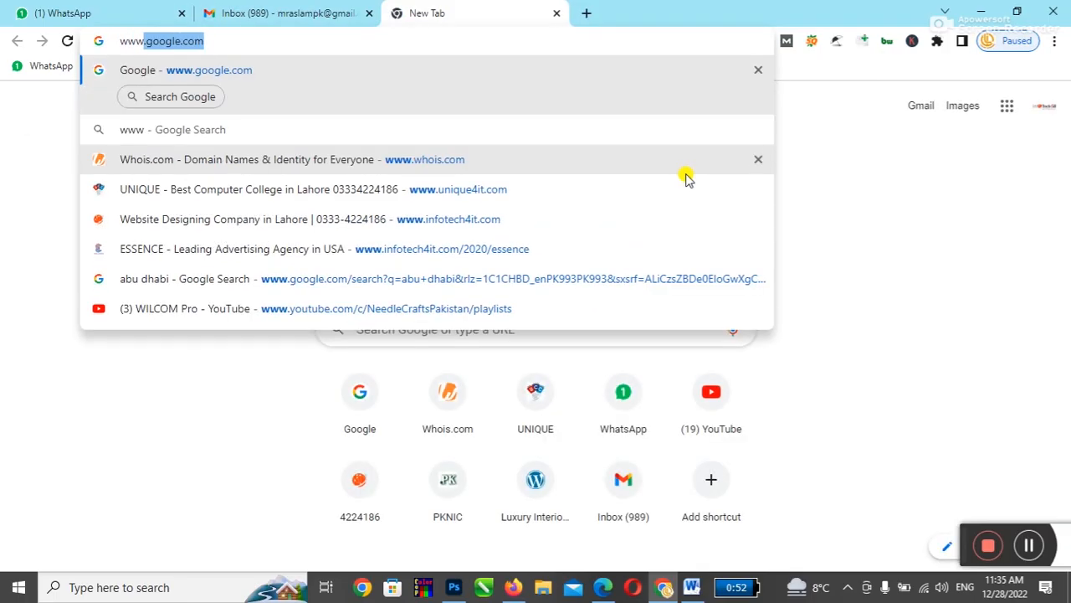
text(trans)
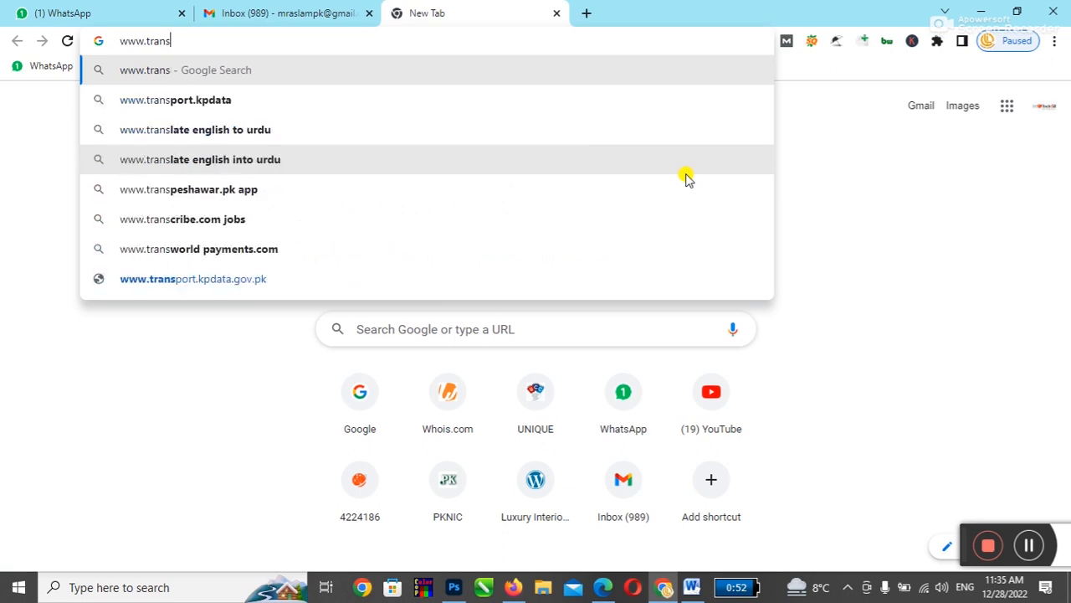
key(BackSpace)
key(BackSpace)
key(BackSpace)
key(BackSpace)
key(BackSpace)
key(BackSpace)
key(BackSpace)
key(BackSpace)
key(BackSpace)
text(tr)
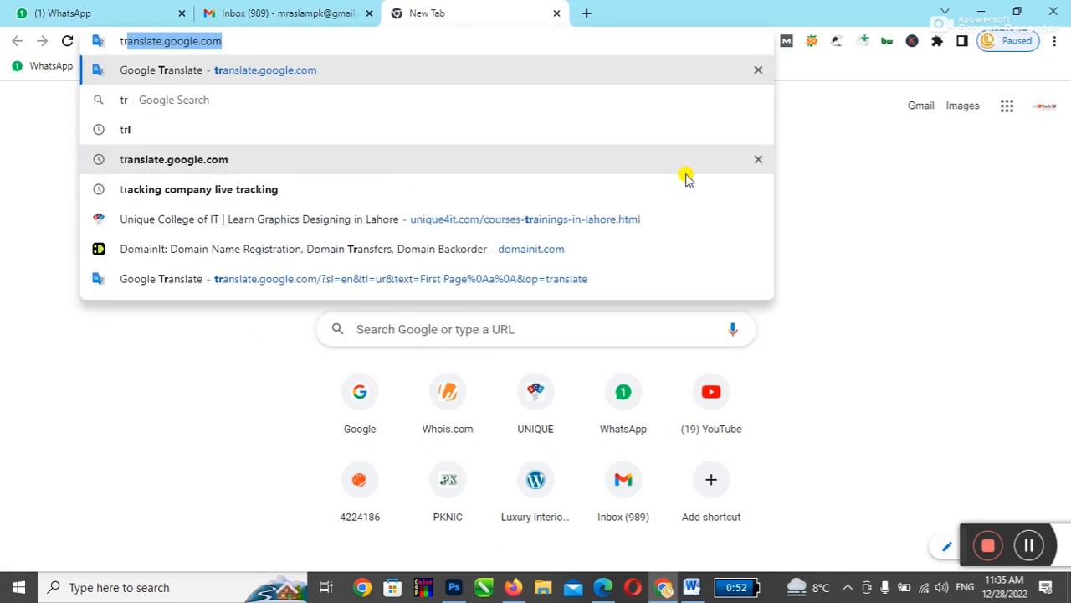
key(Right)
key(Return)
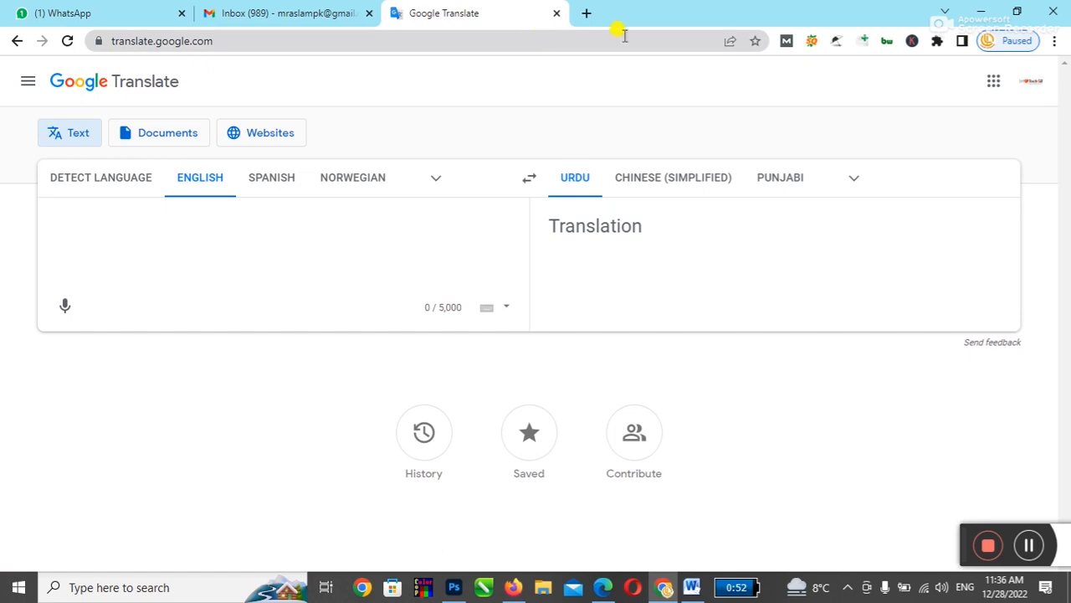
double_click(644, 19)
double_click(666, 26)
Step: Translate "Computer is a machine." into Arabic, copy the result and return to Word
key(BackSpace)
text(Computer is )
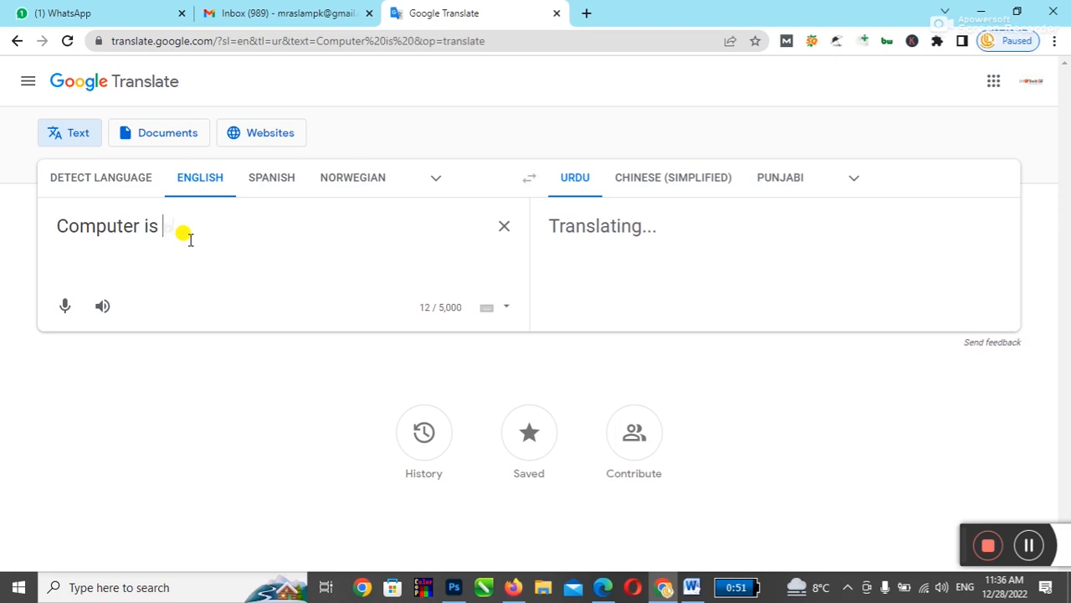
text(a machine.)
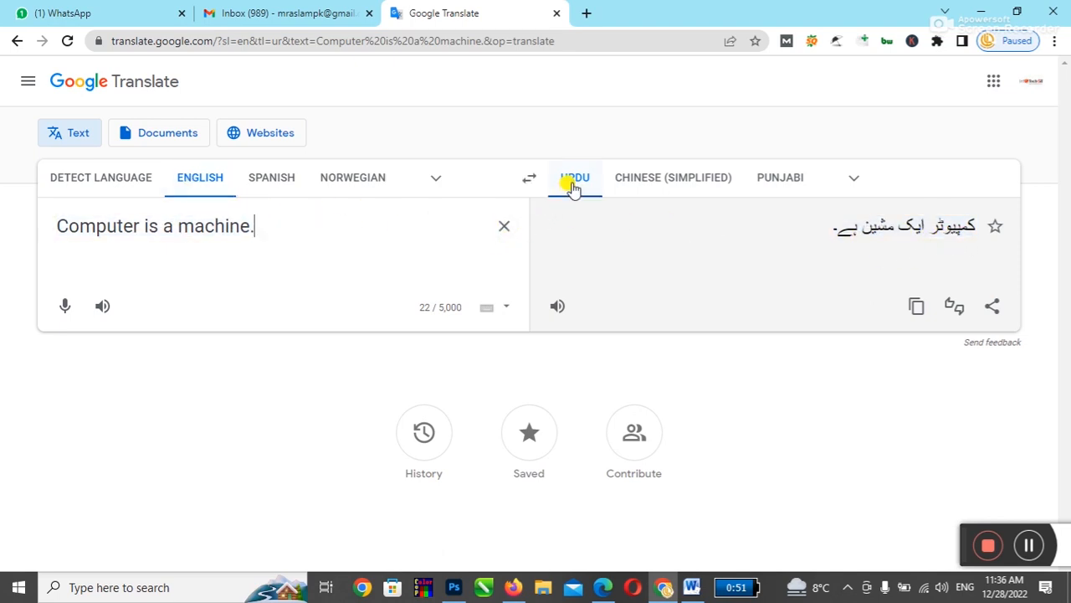
click(854, 184)
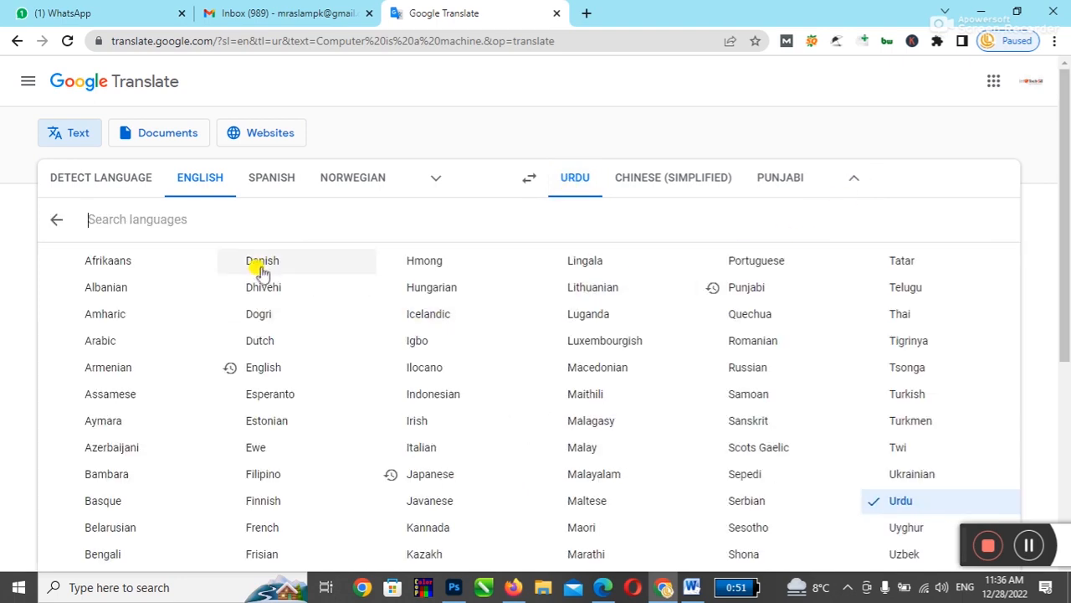
click(107, 341)
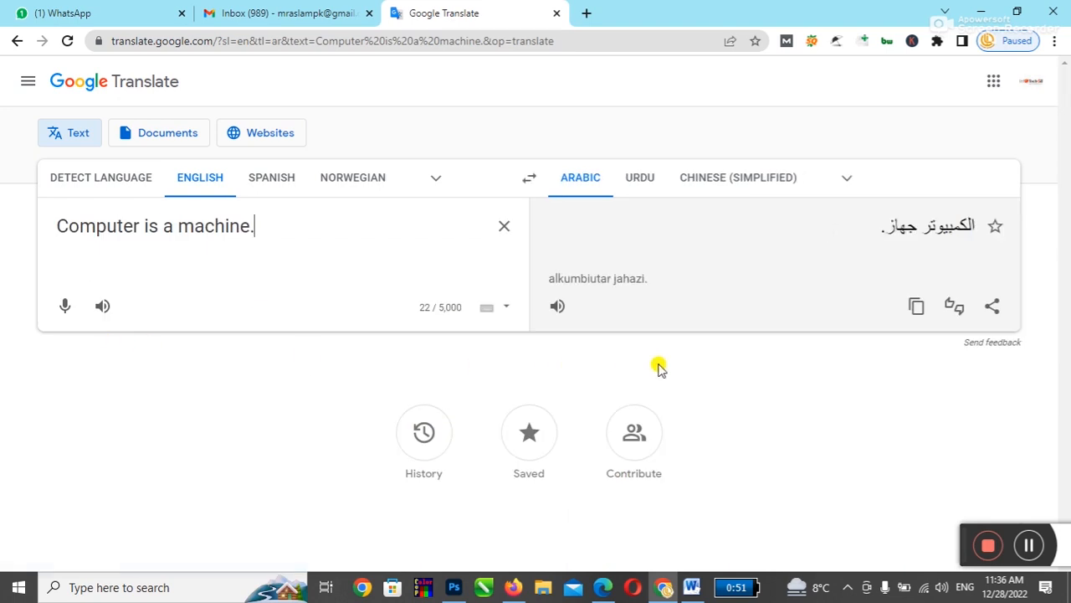
click(916, 310)
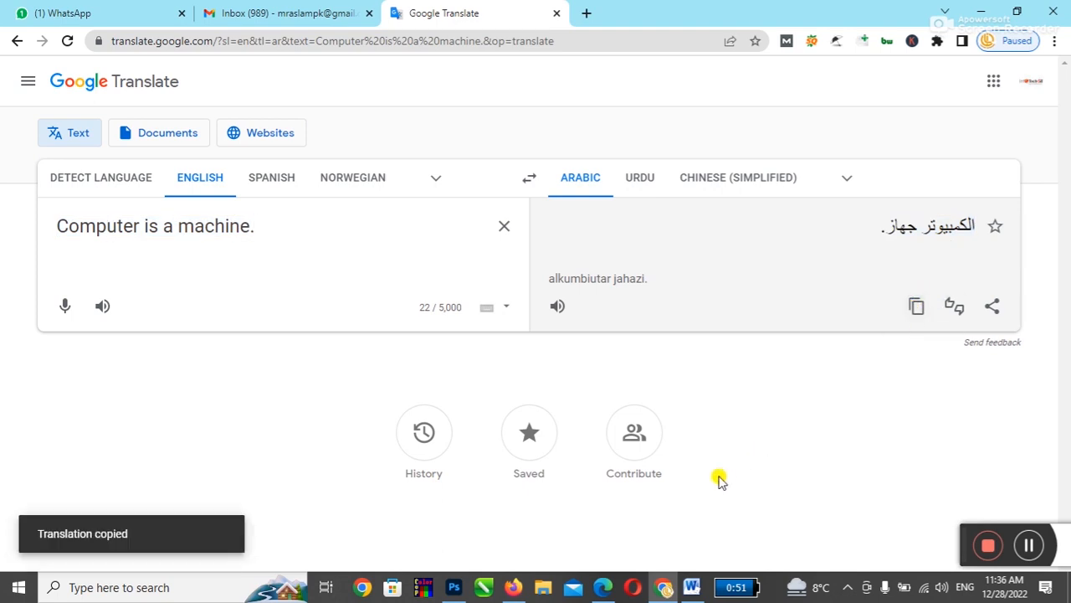
click(691, 587)
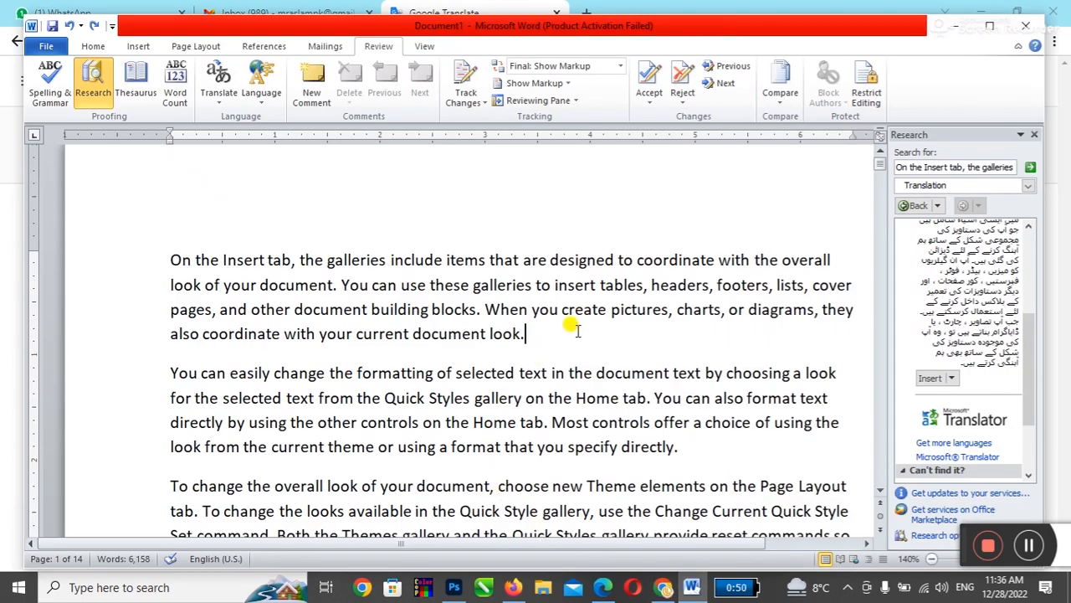
Step: Paste the Arabic translation on a new line below the first paragraph and close the Research pane
key(Return)
key(ctrl+v)
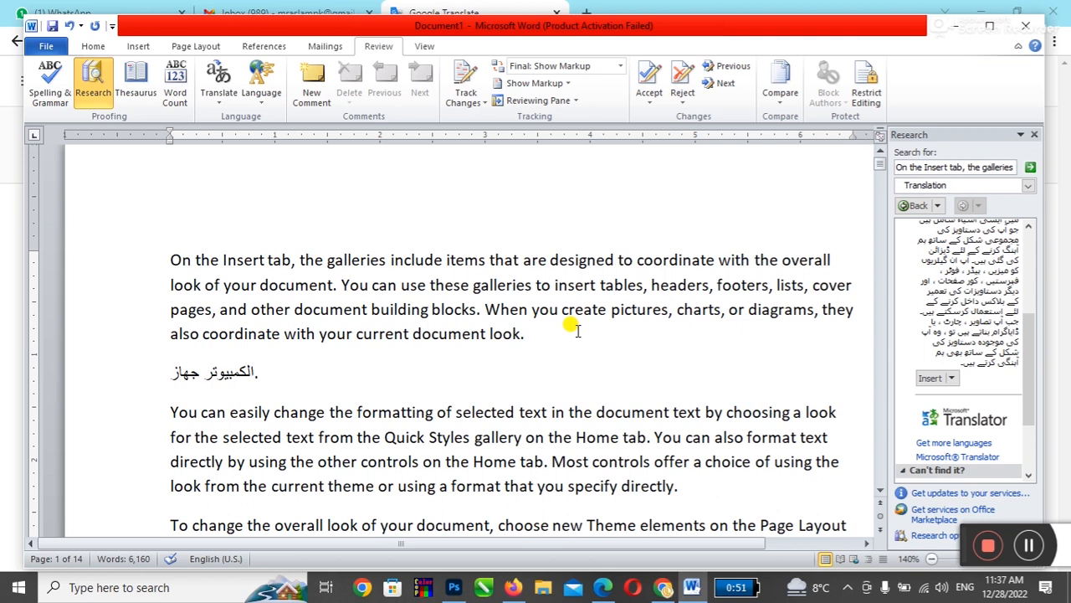
click(661, 285)
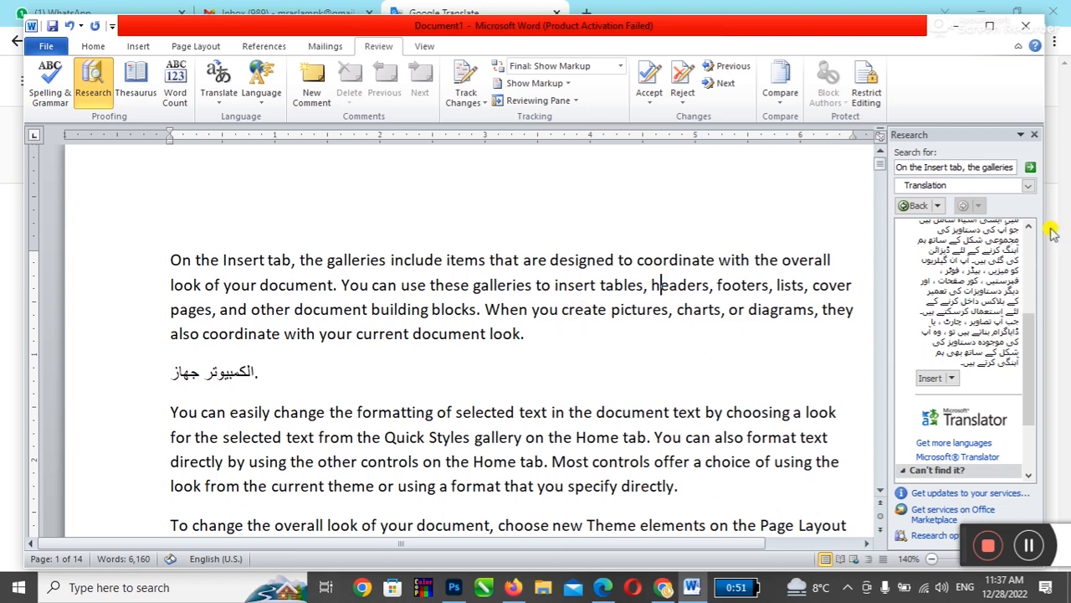
click(1033, 136)
Step: Click into the English source text in Google Translate, then return to Word
click(663, 587)
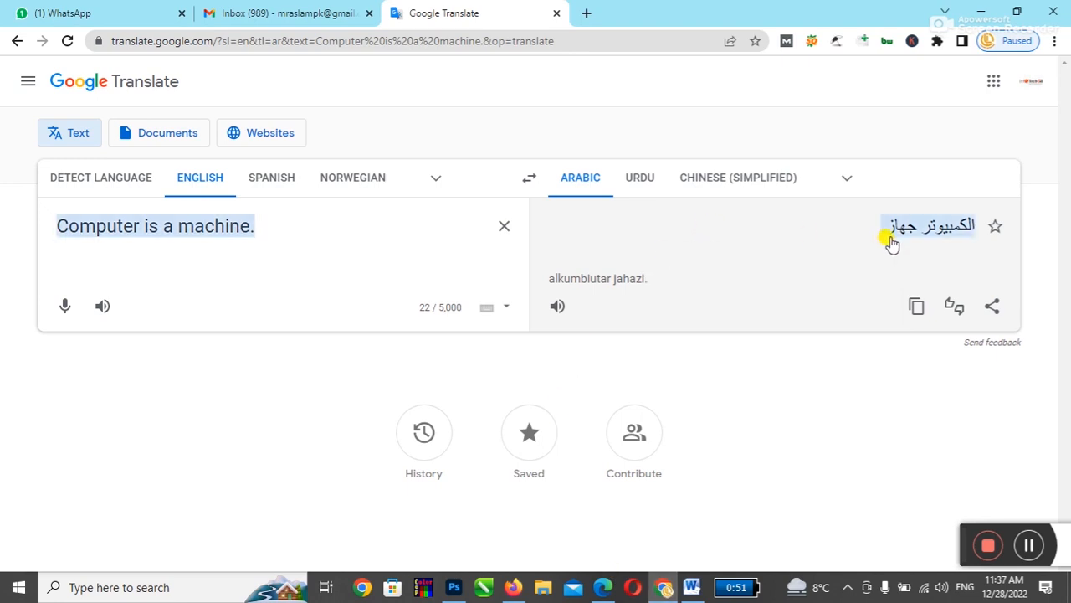
click(381, 236)
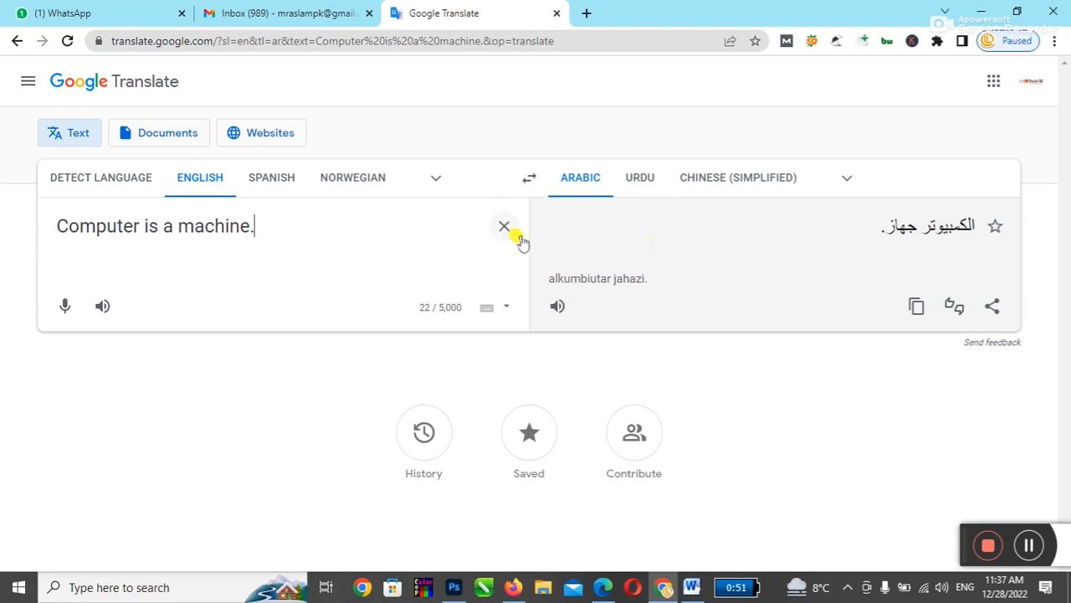
click(691, 587)
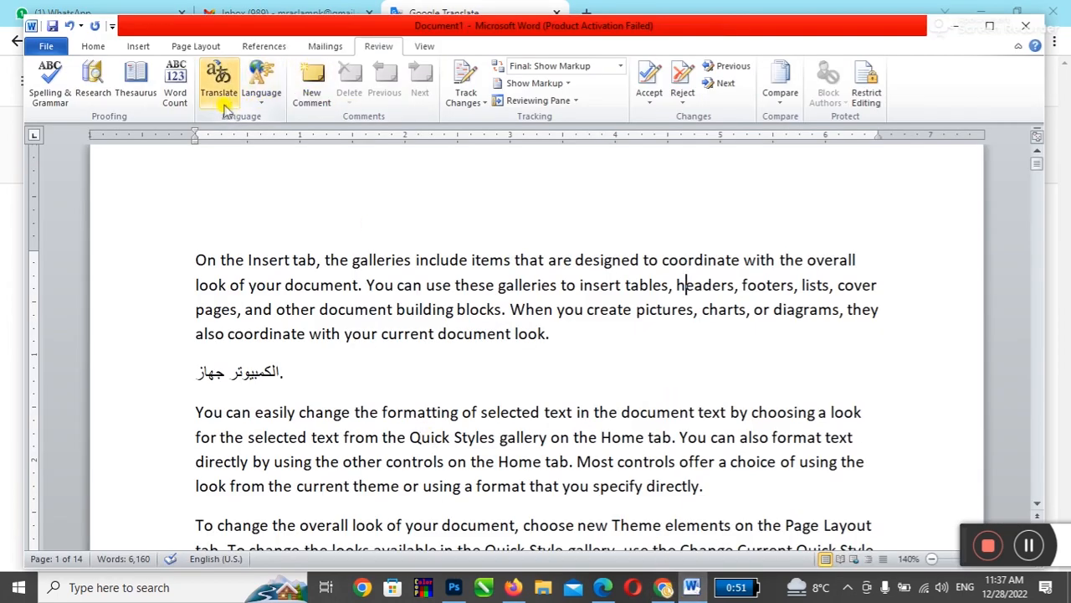
click(226, 109)
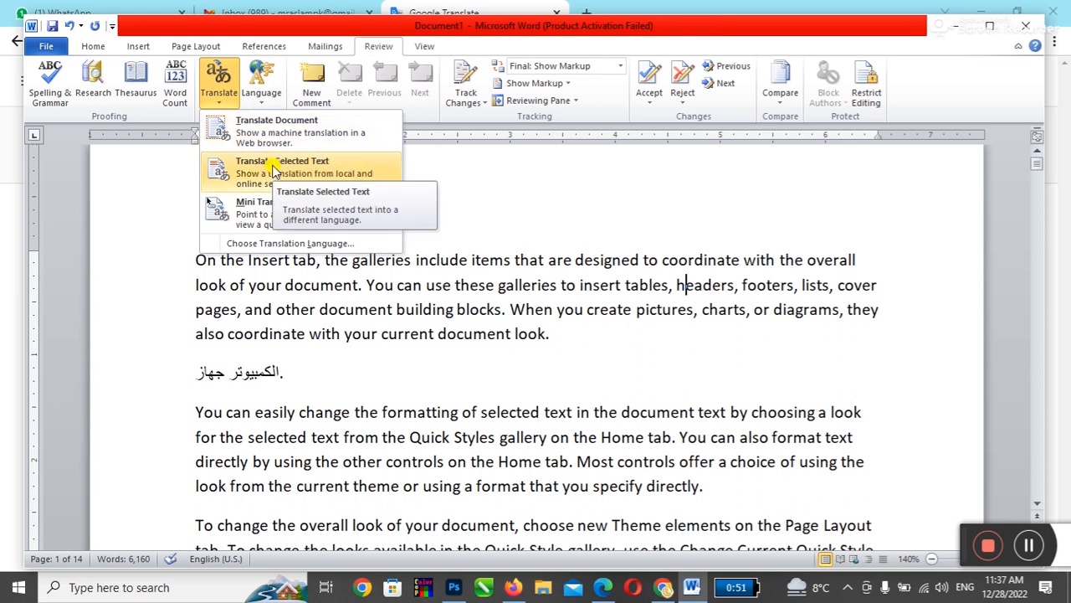
click(586, 336)
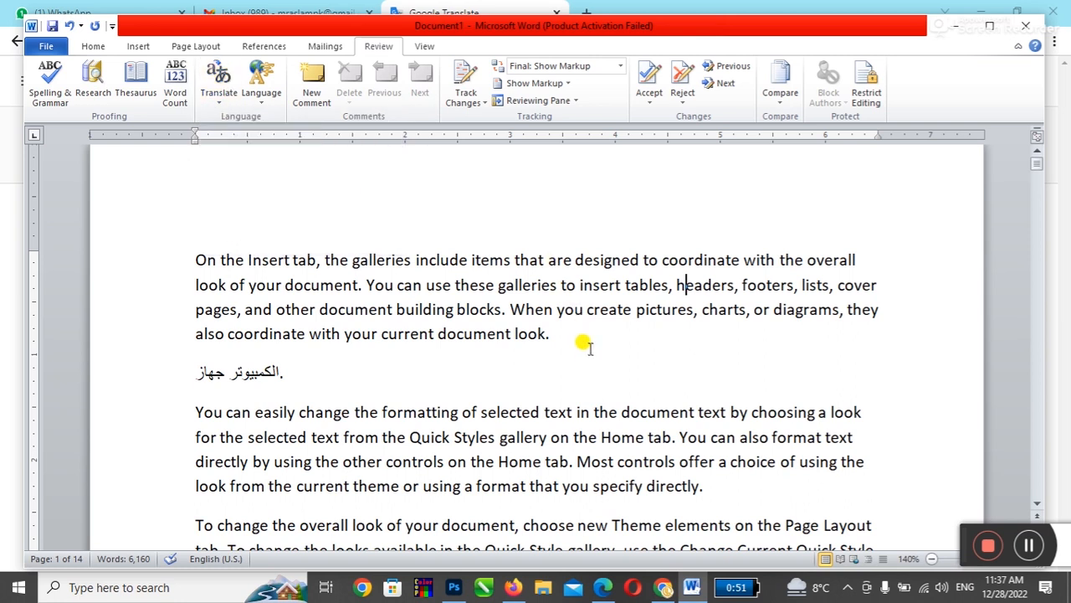
click(219, 94)
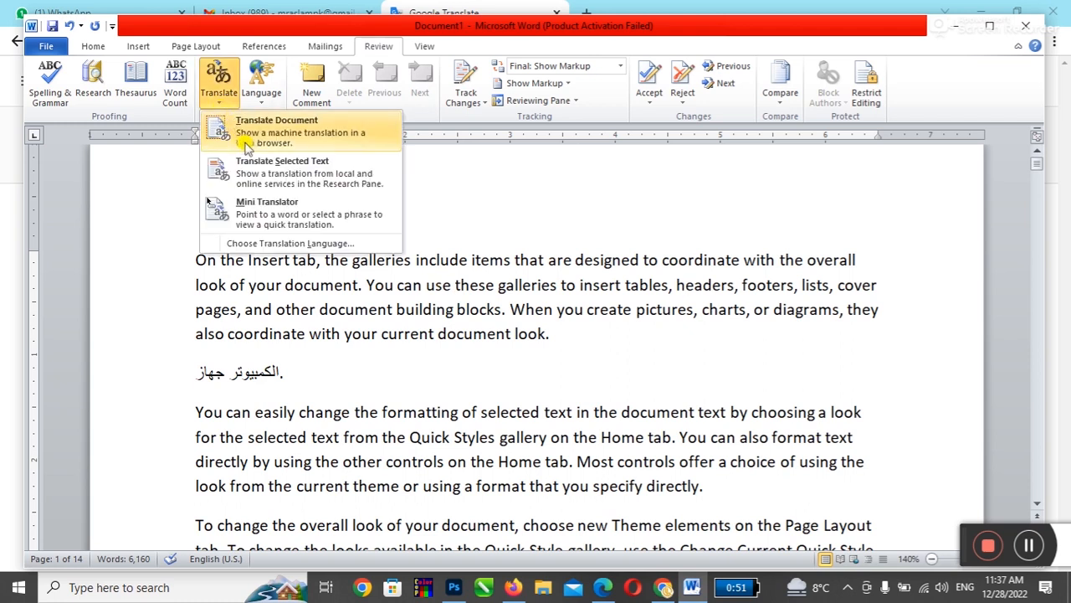
click(559, 351)
drag(549, 334, 512, 312)
click(219, 92)
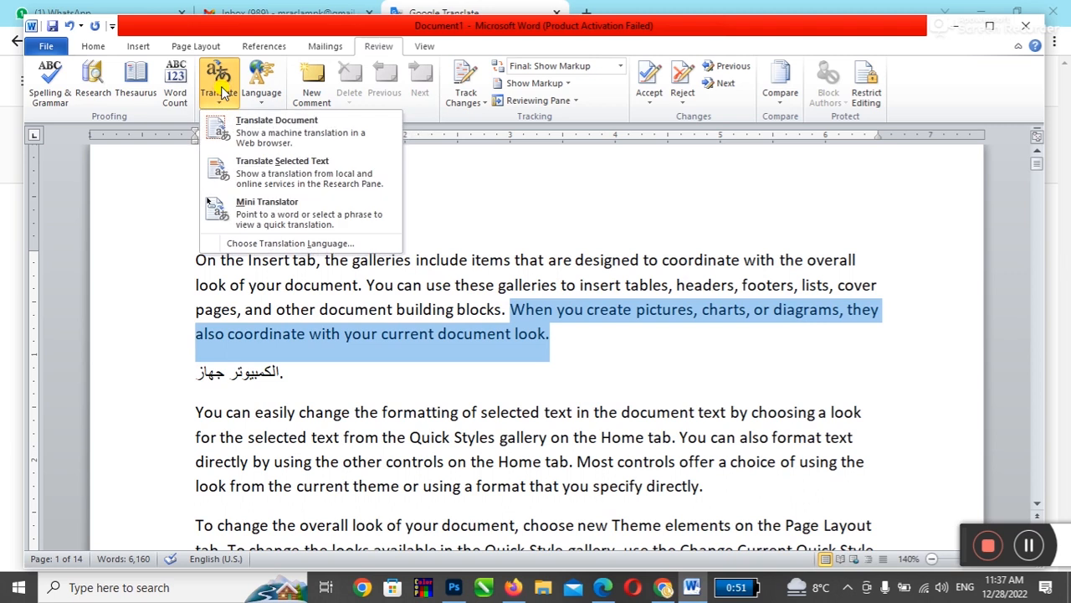
click(224, 132)
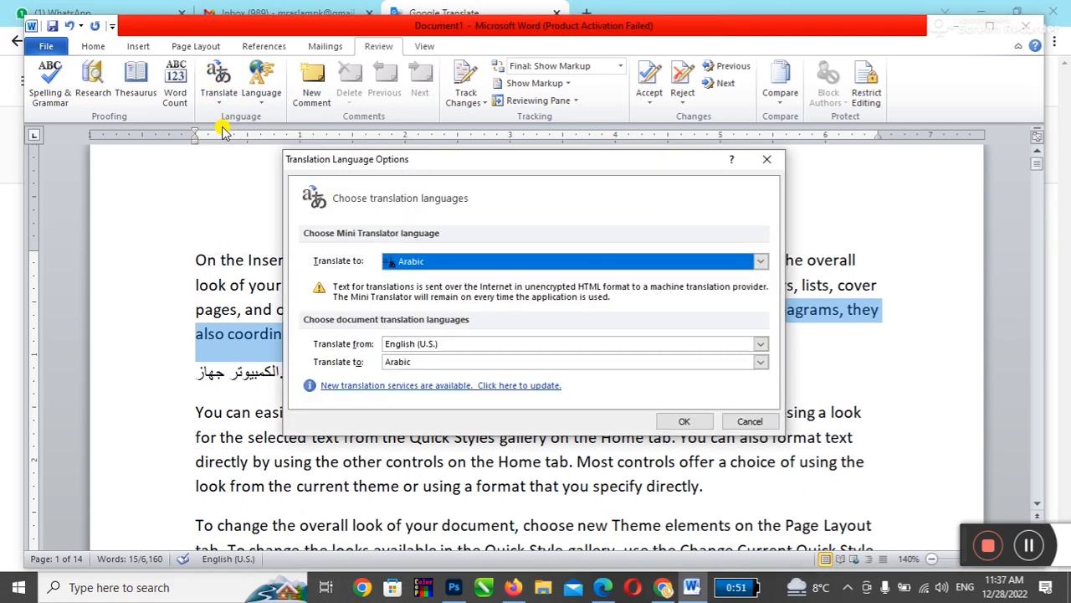
click(750, 421)
click(224, 107)
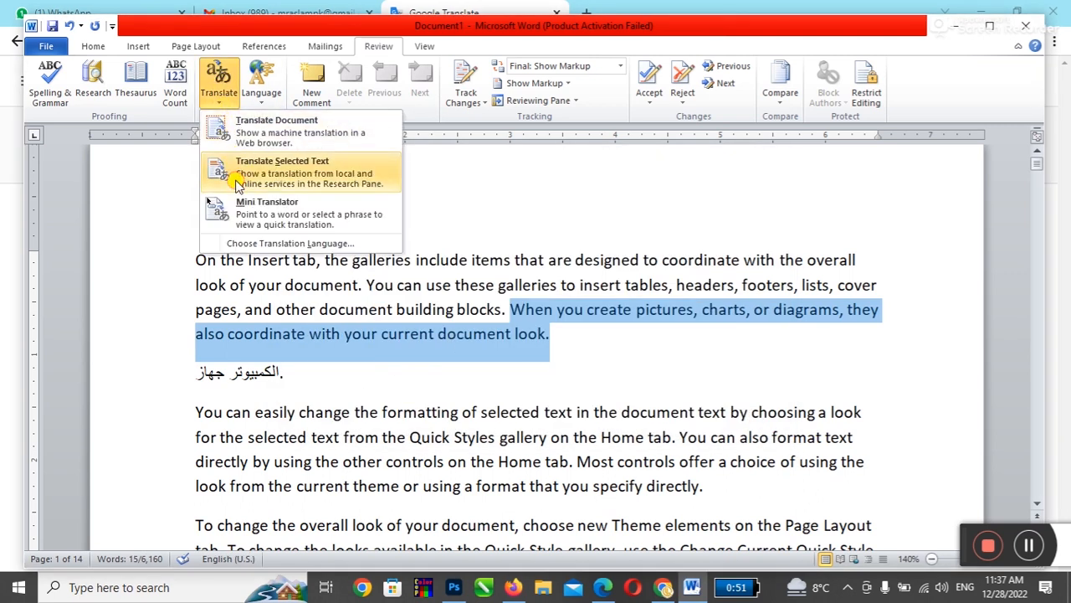
click(232, 176)
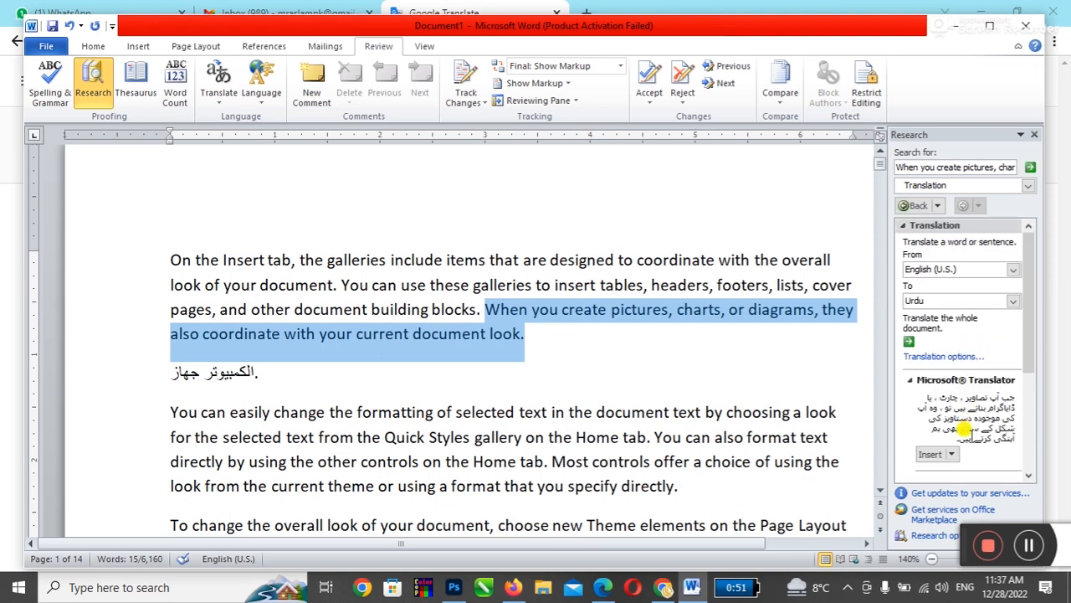
scroll(971, 414, down, 3)
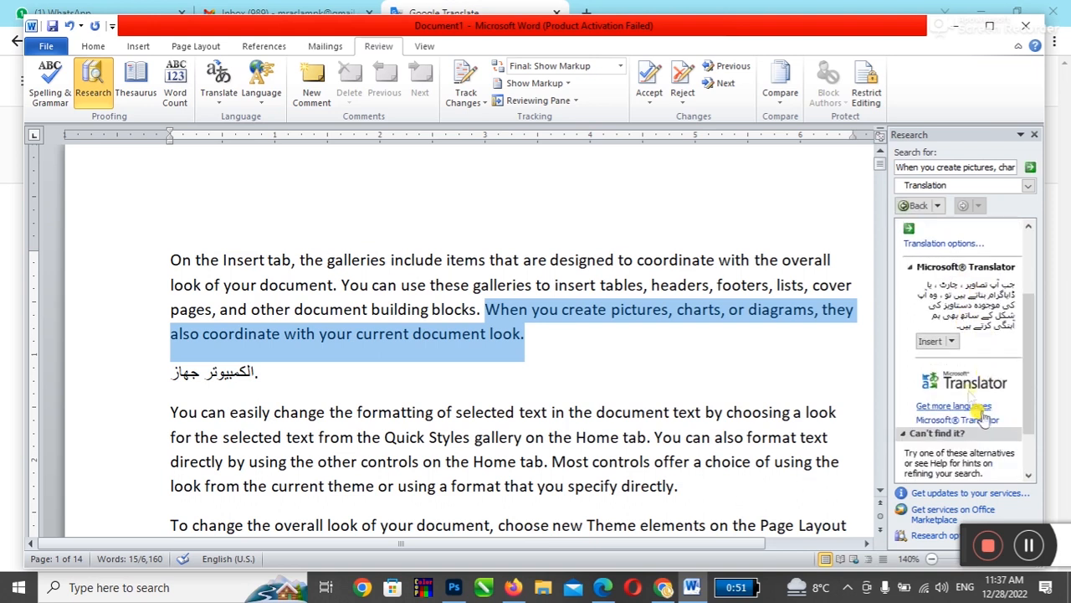
click(931, 341)
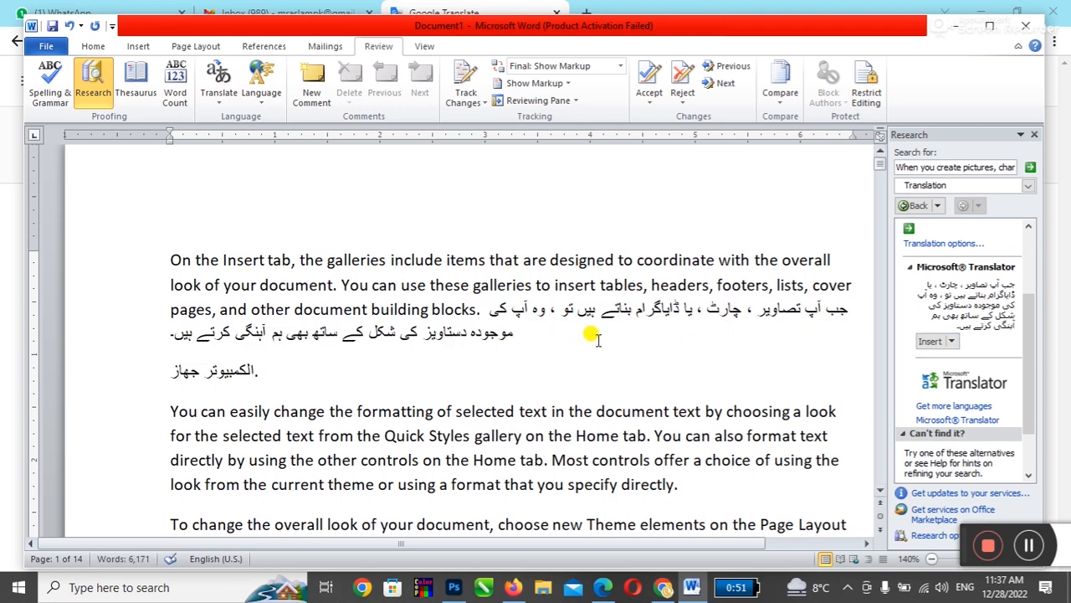
key(ctrl+z)
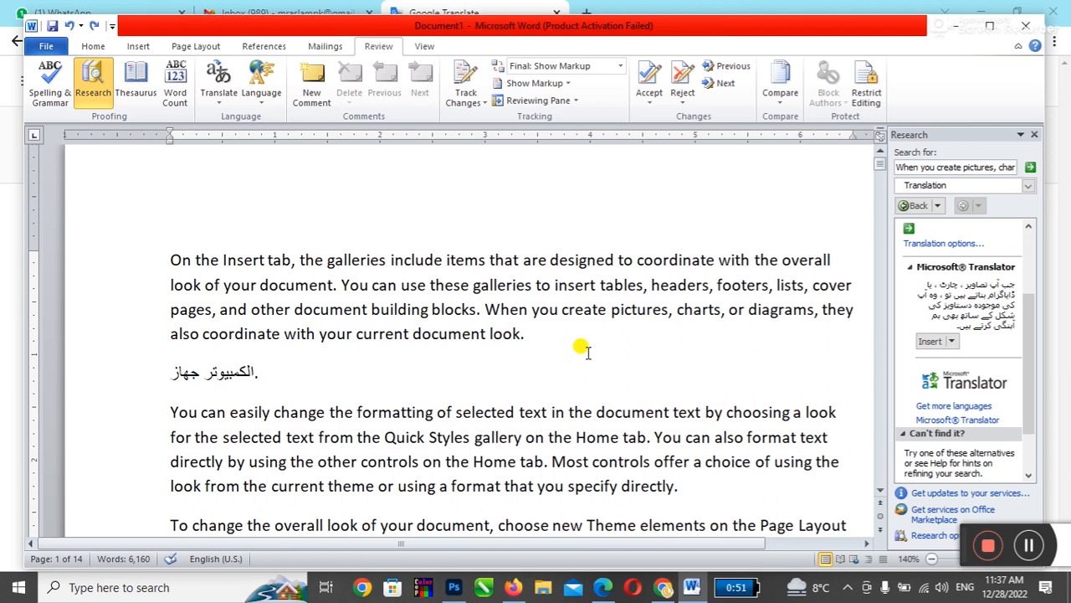
click(1035, 134)
click(890, 319)
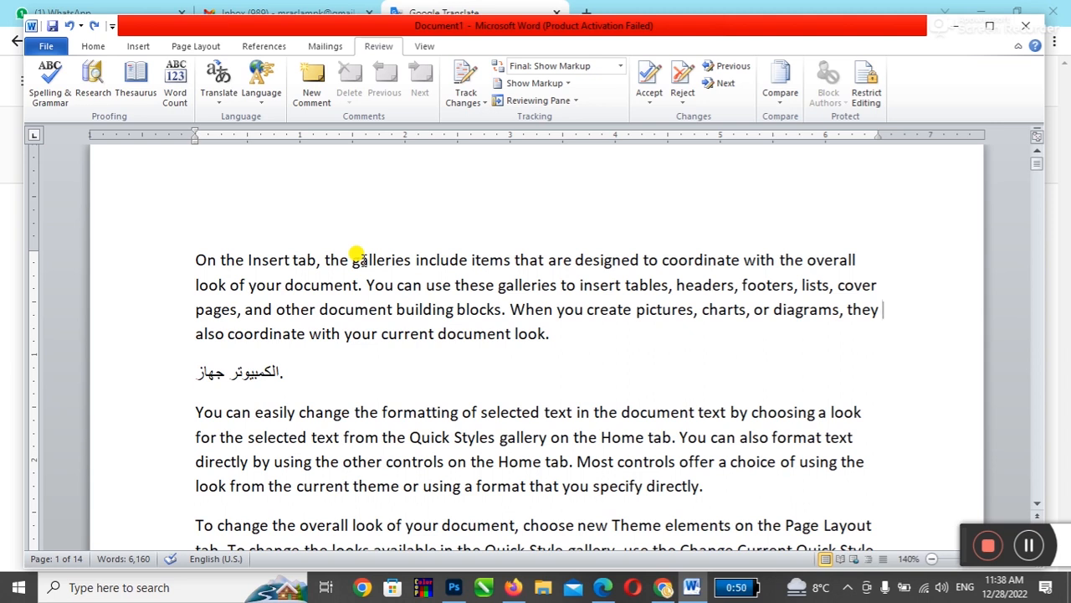
Step: Add the tag DIT after "look." at the end of the first paragraph
key(ctrl+a)
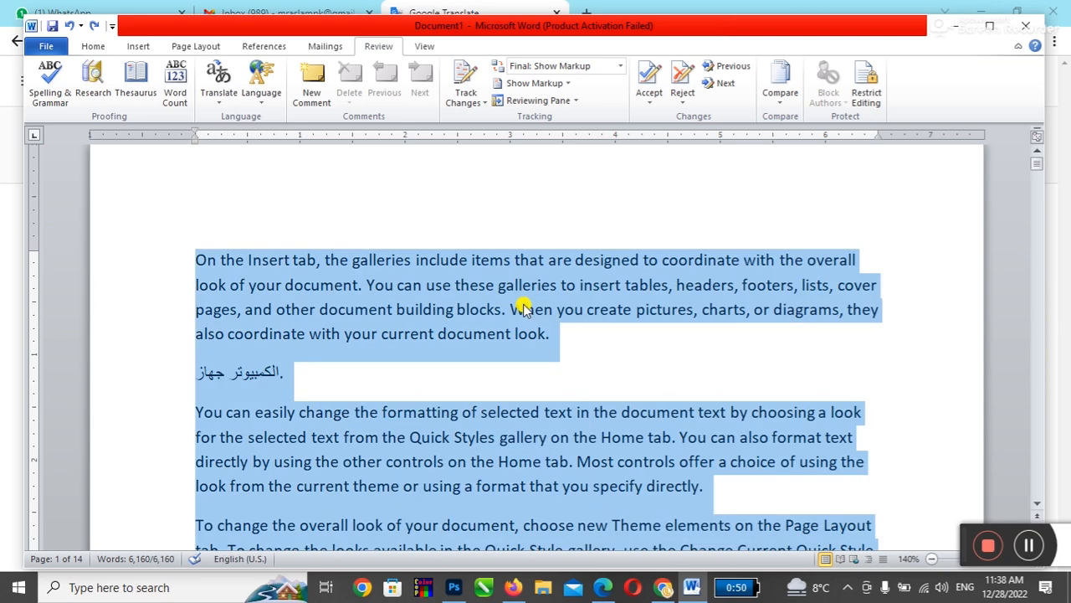
click(521, 309)
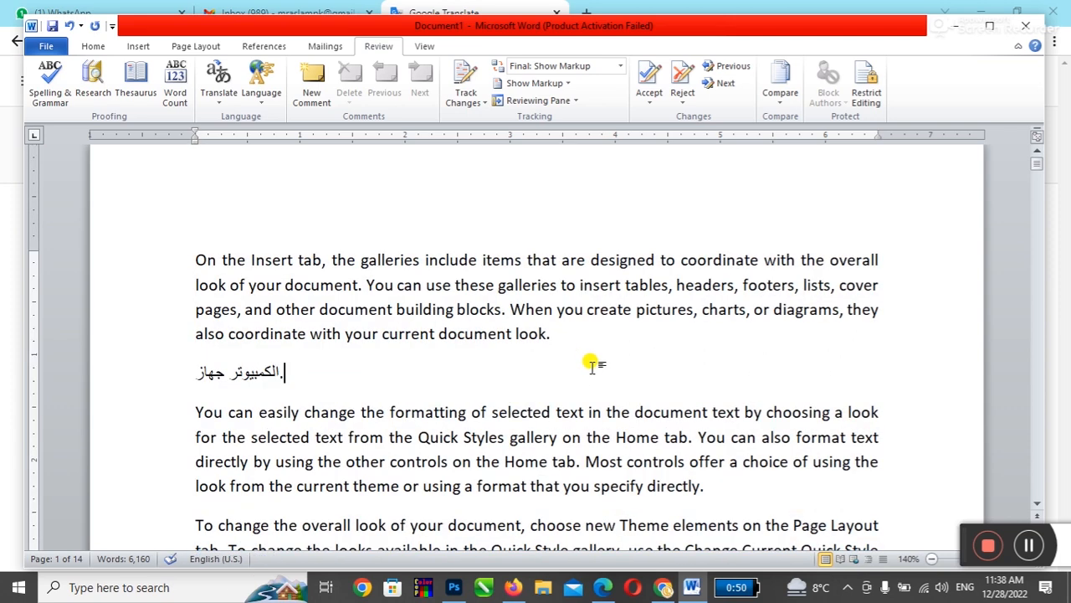
scroll(588, 364, down, 3)
scroll(594, 369, up, 2)
click(582, 285)
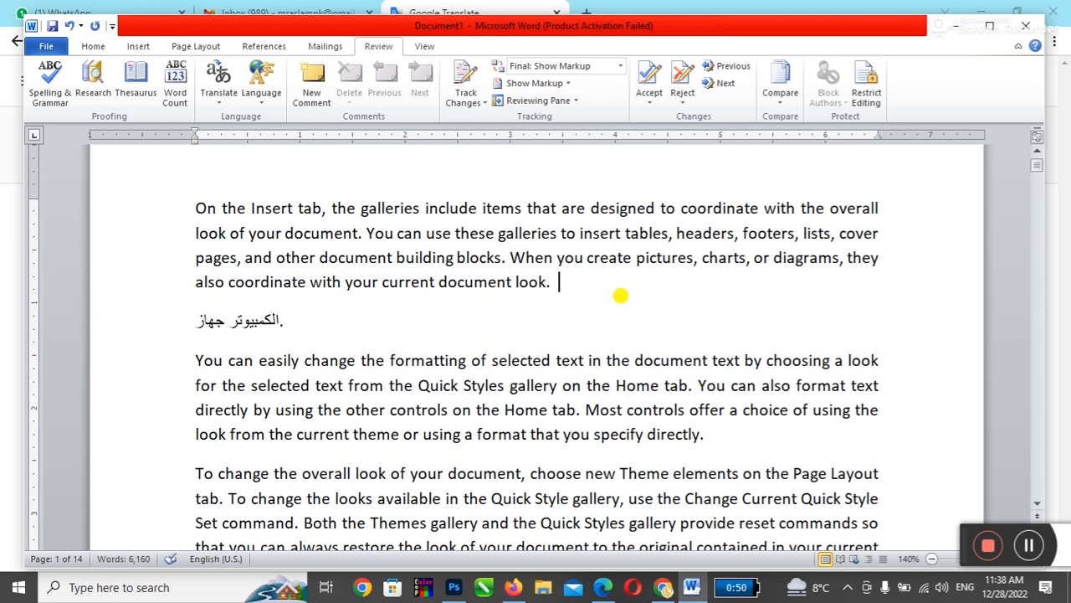
text(DIT)
Step: Add DCG to the end of the second paragraph and DCH after "template." in the third
click(779, 434)
text(D)
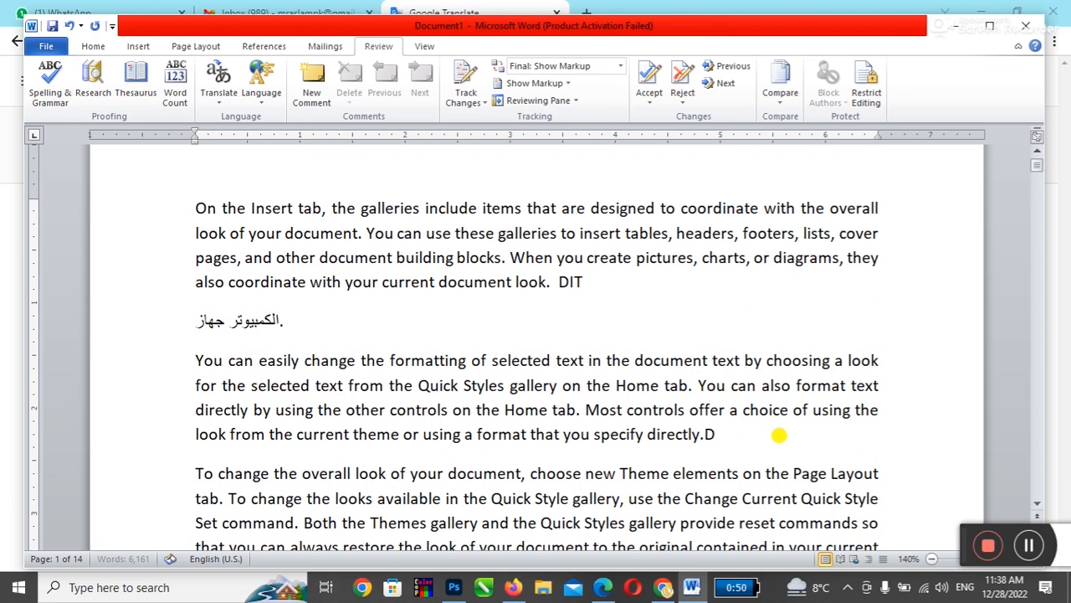
key(BackSpace)
text(DCG)
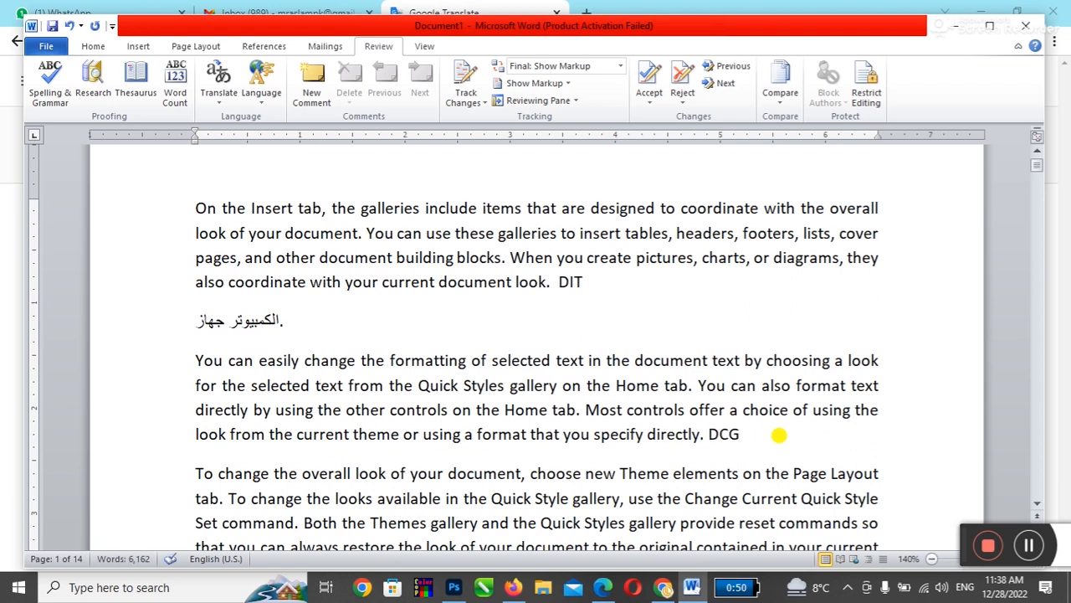
scroll(779, 434, down, 2)
click(603, 468)
text(DCH)
scroll(577, 419, up, 1)
scroll(566, 335, down, 1)
Step: Select DIT, DCG and DCH together and enlarge them with Home > Grow Font
double_click(569, 230)
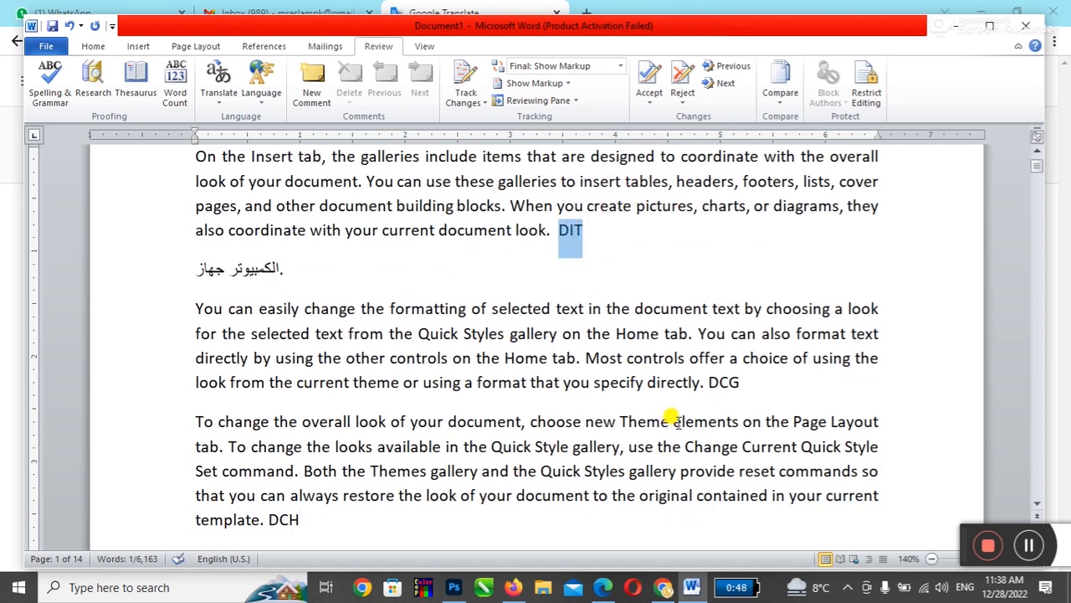
ctrl+double_click(723, 382)
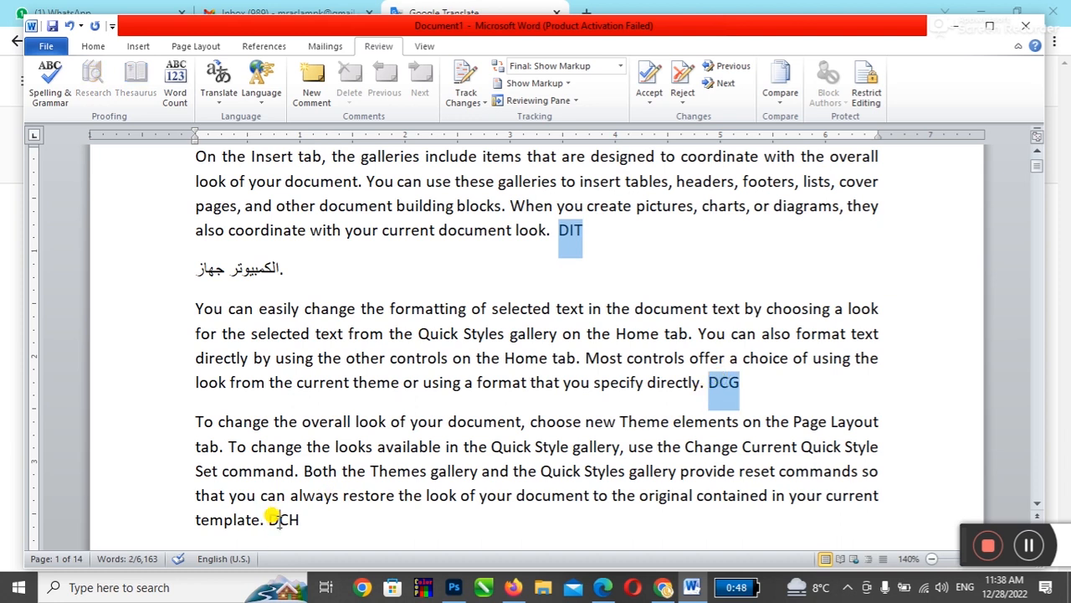
ctrl+double_click(283, 519)
click(93, 46)
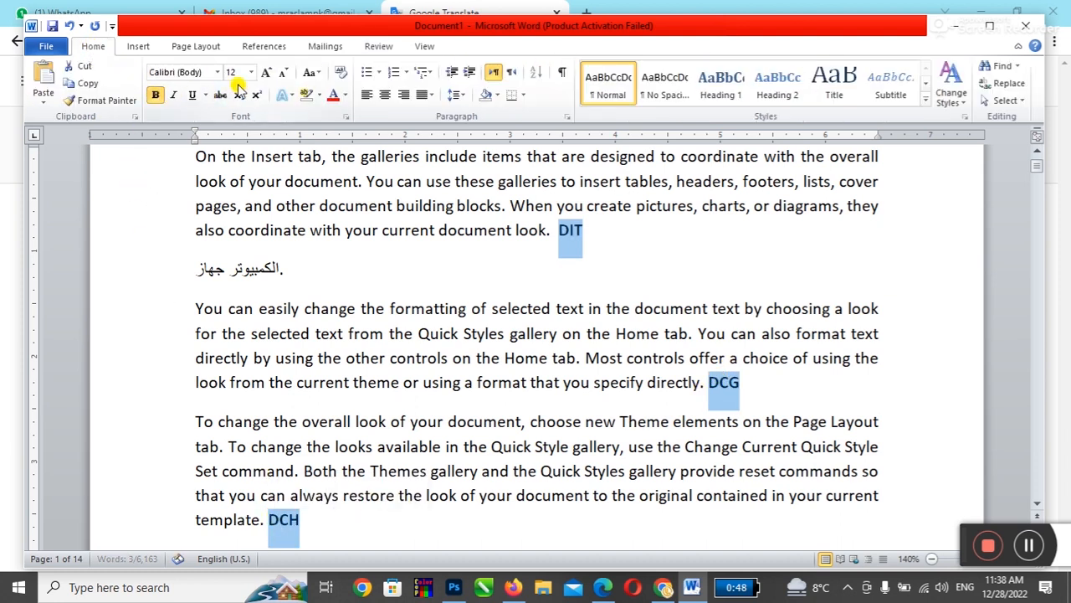
click(266, 72)
click(473, 334)
scroll(480, 379, down, 1)
scroll(482, 369, up, 1)
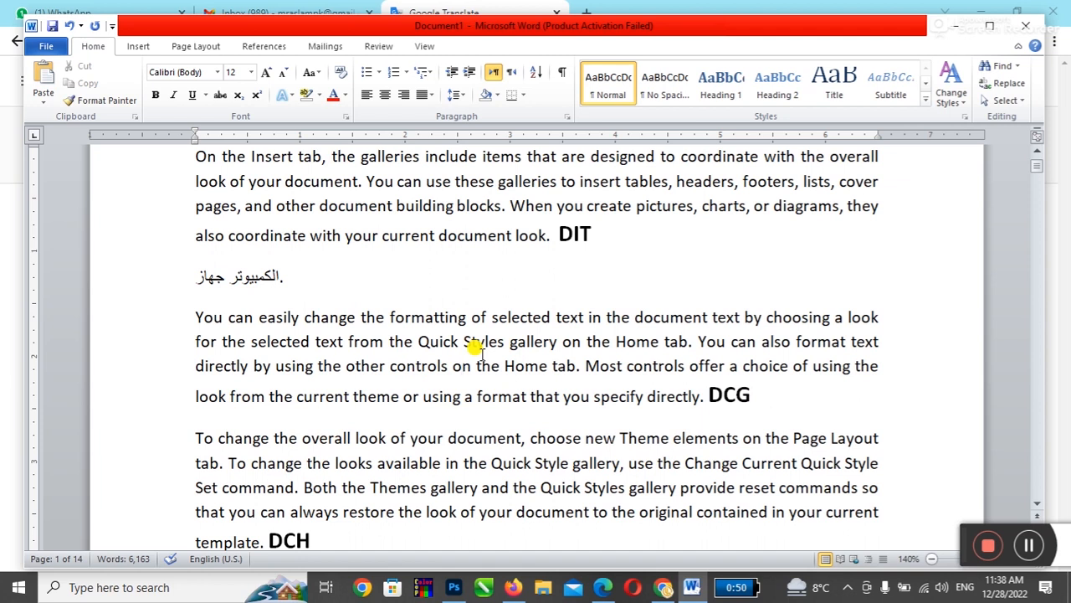
scroll(482, 352, up, 2)
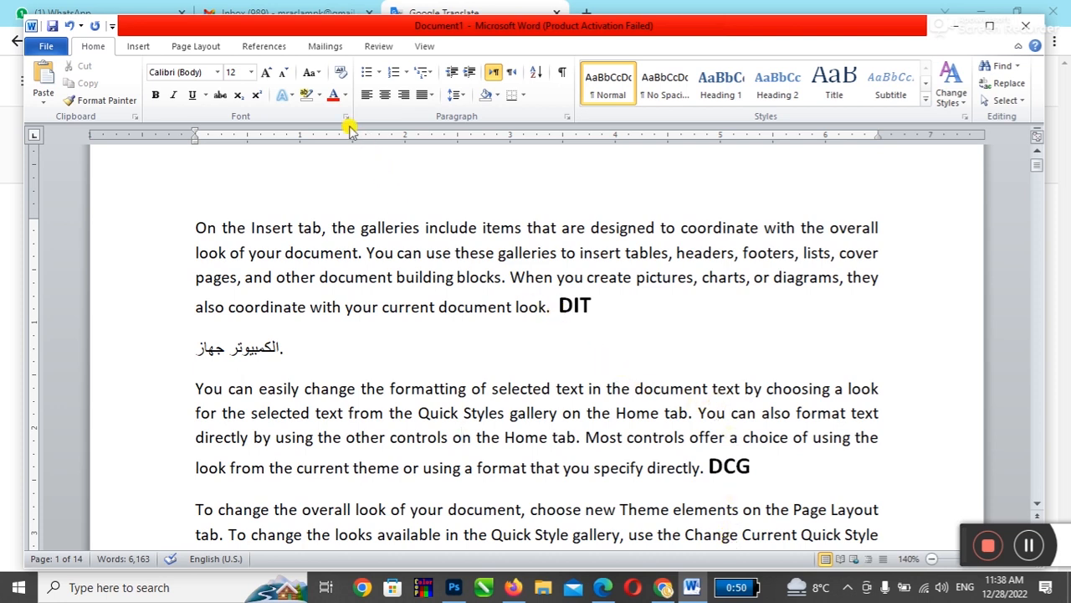
click(378, 46)
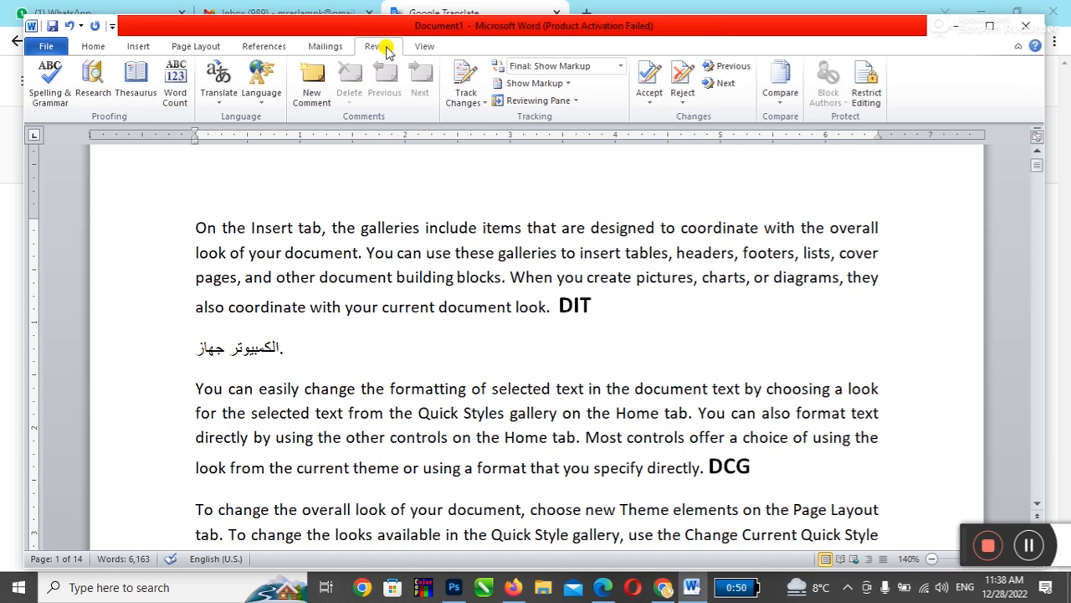
Step: Comment DIT as "Diploma in Information Technology", fixing the misspelled "Informaion" via spelling suggestions
click(309, 94)
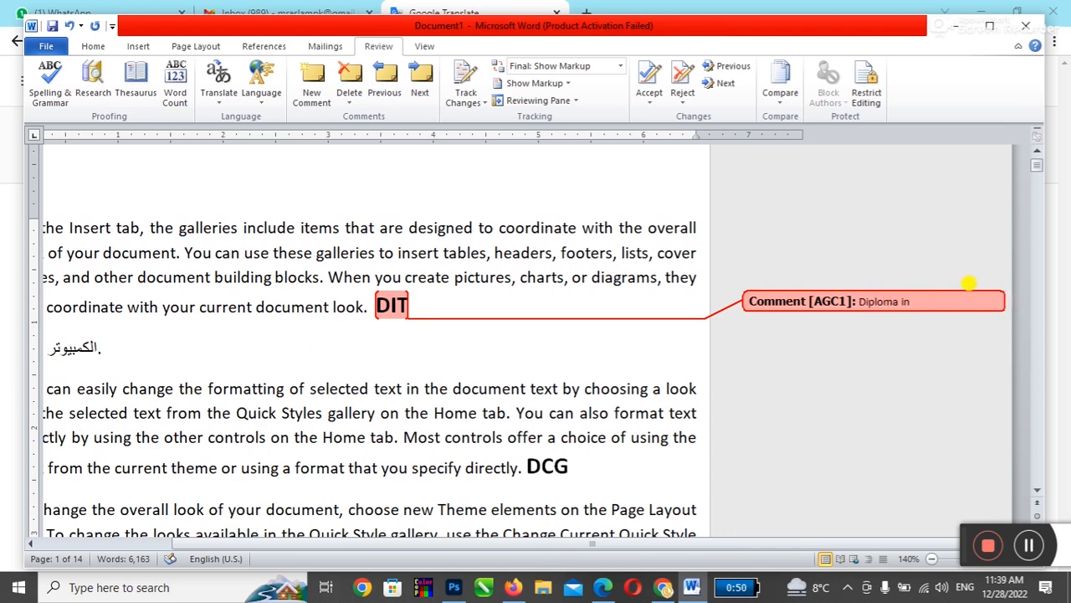
text(Diploma in Informaion Technology)
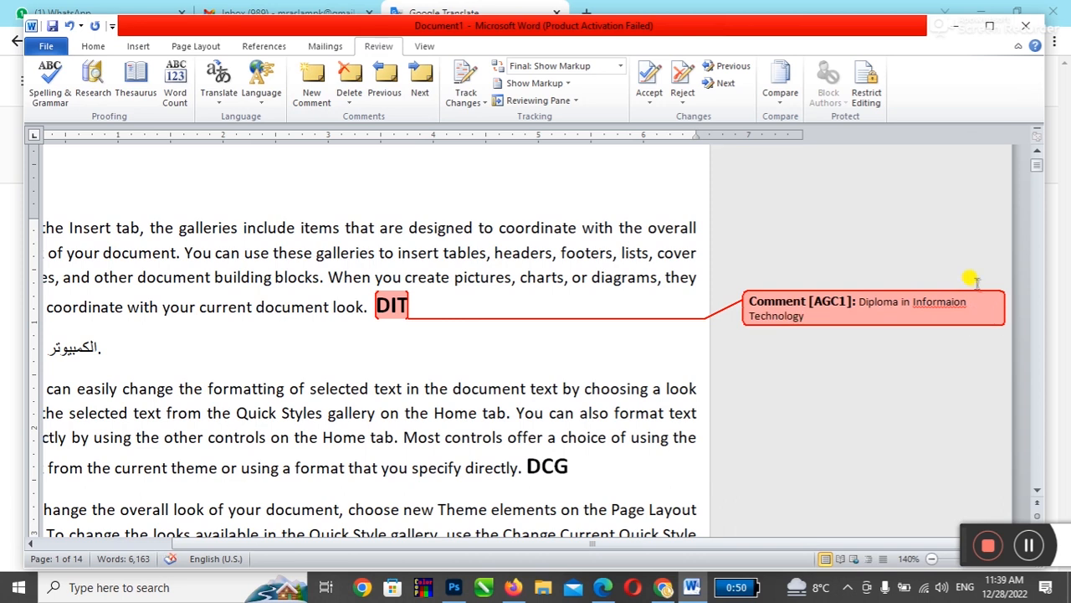
right_click(937, 303)
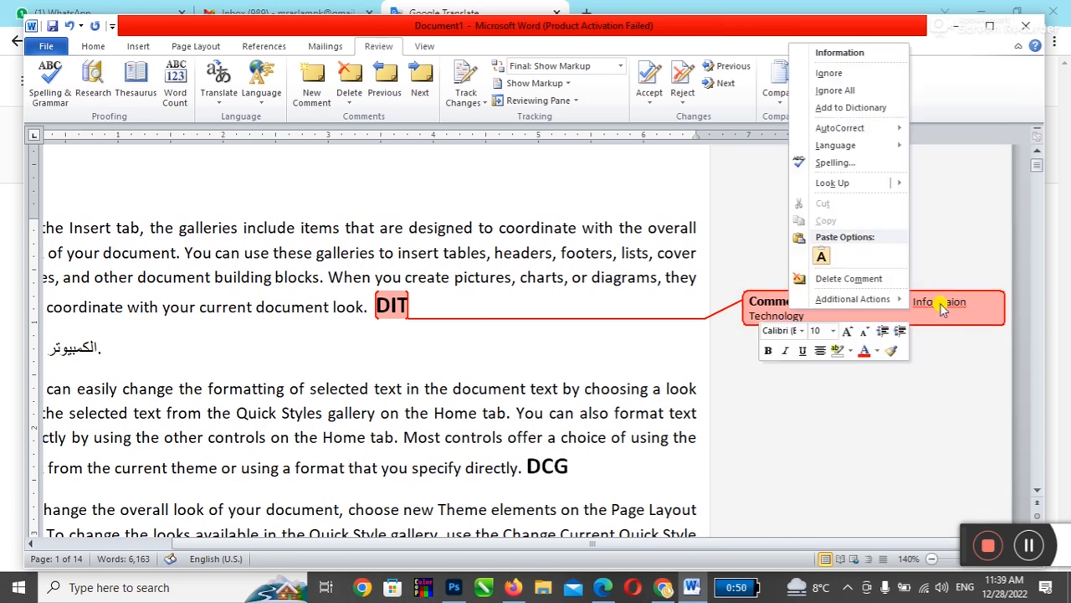
click(840, 53)
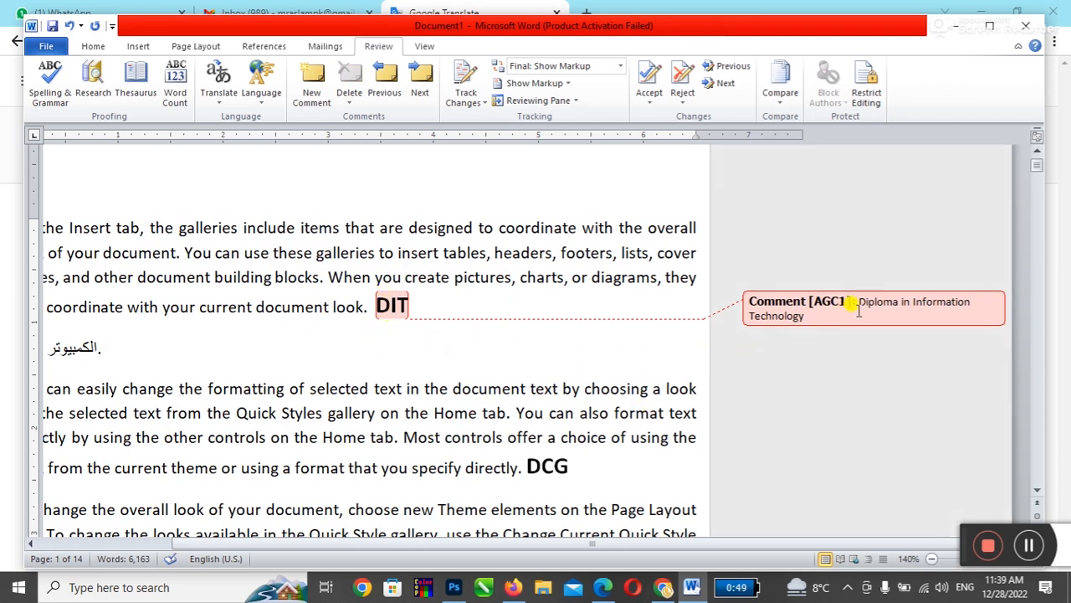
scroll(636, 381, down, 2)
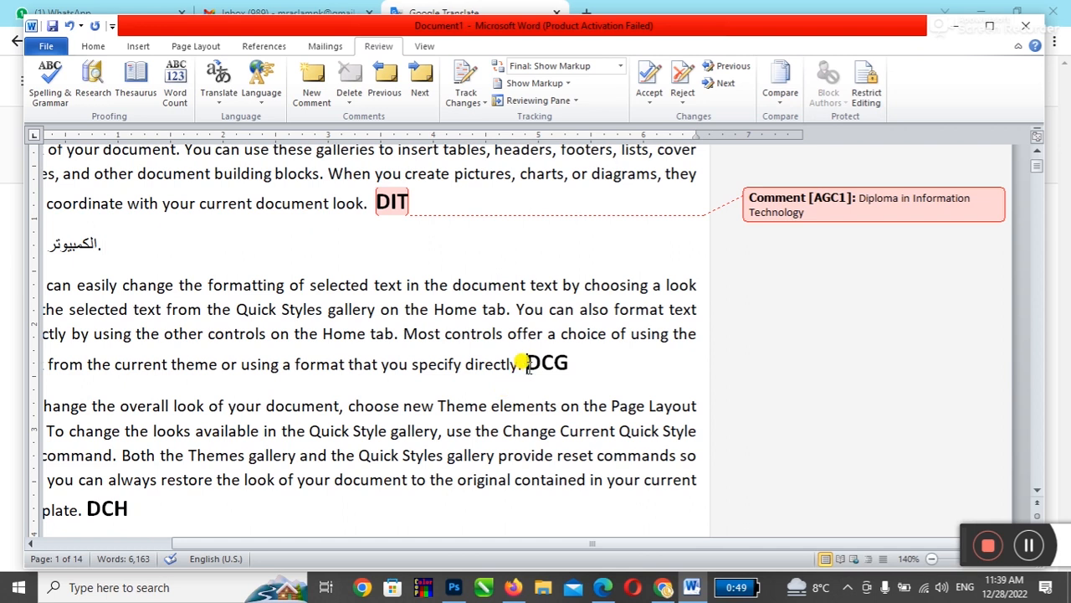
Step: Add placeholder comments "sdfgsd gsdg" to DCG and "gdsgdsf" to DCH
click(309, 88)
text(sdfgsd gsdg)
click(92, 512)
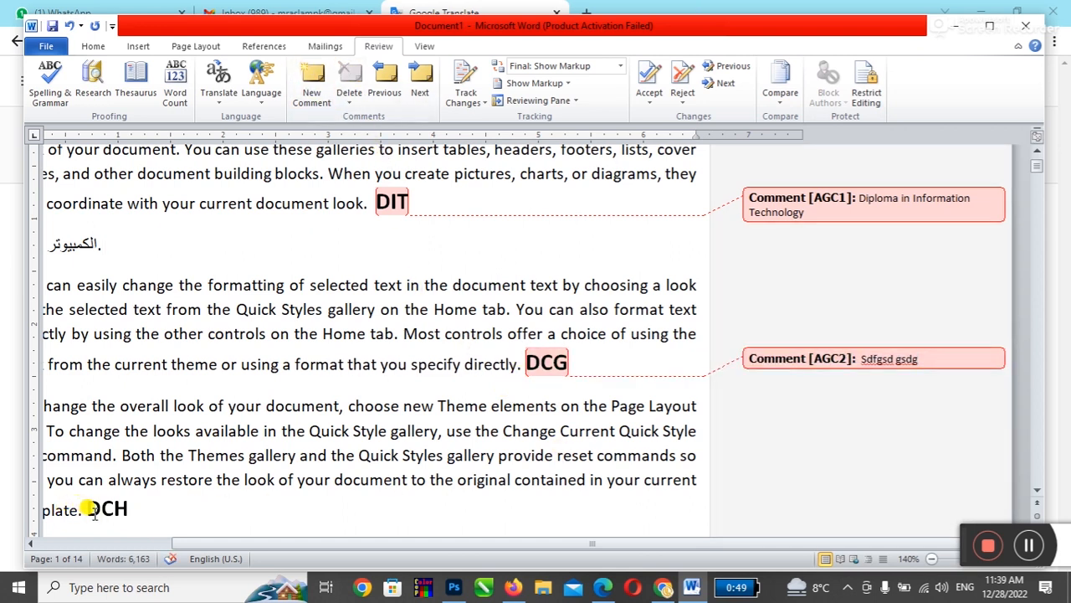
click(311, 84)
text(gdsgds)
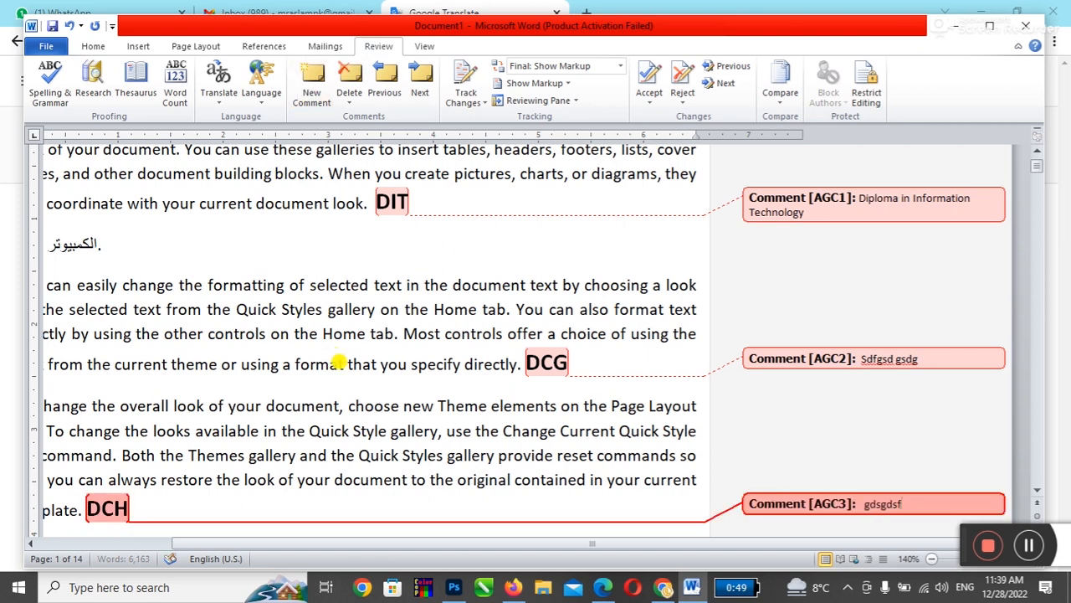
text(f)
click(323, 452)
scroll(364, 416, down, 5)
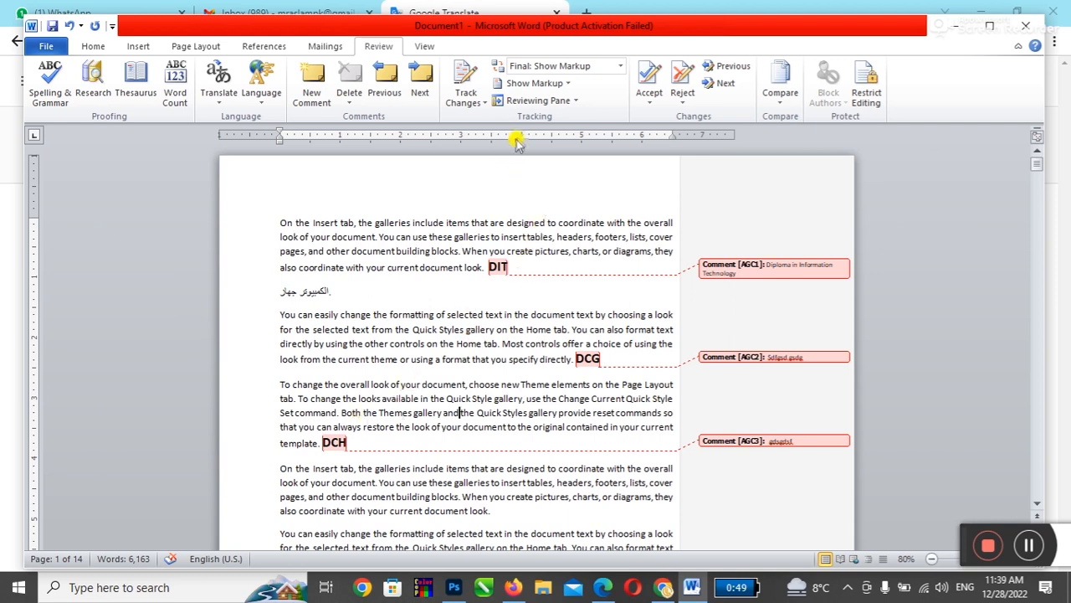
click(621, 67)
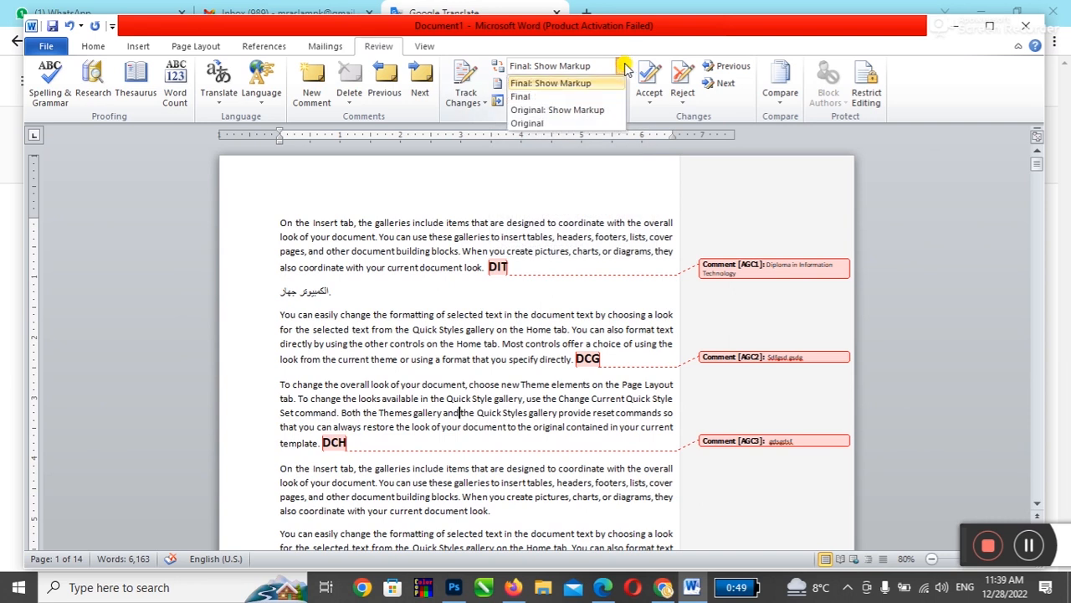
click(521, 97)
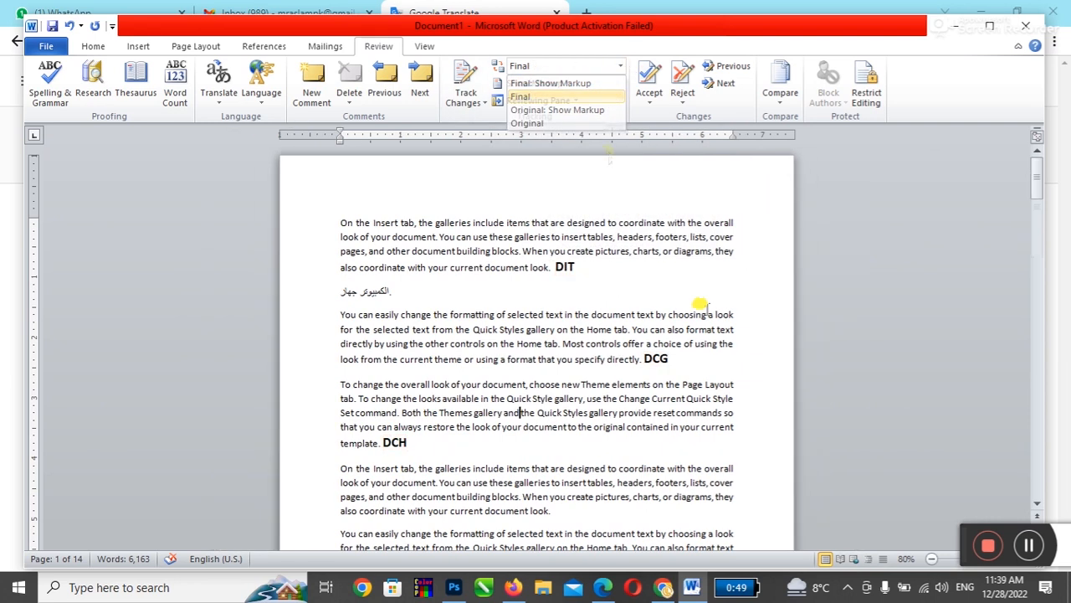
click(620, 67)
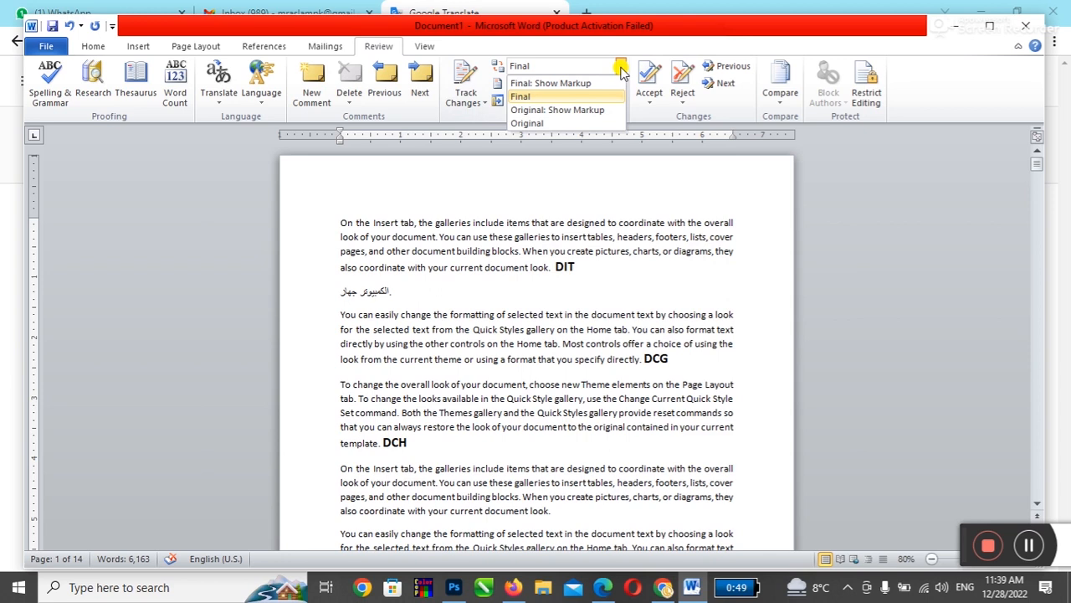
click(584, 84)
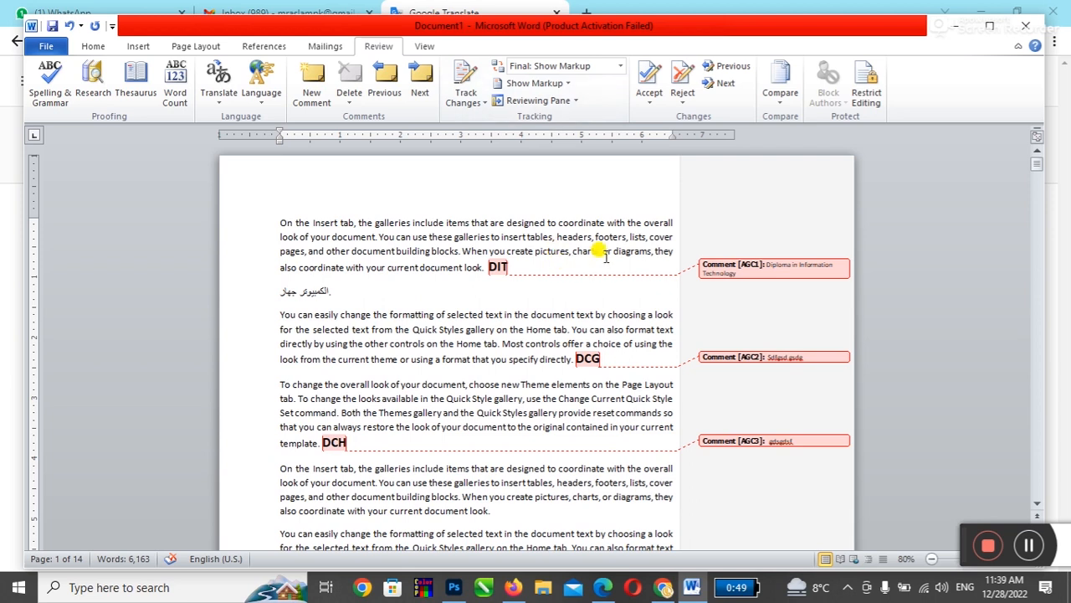
key(ctrl+p)
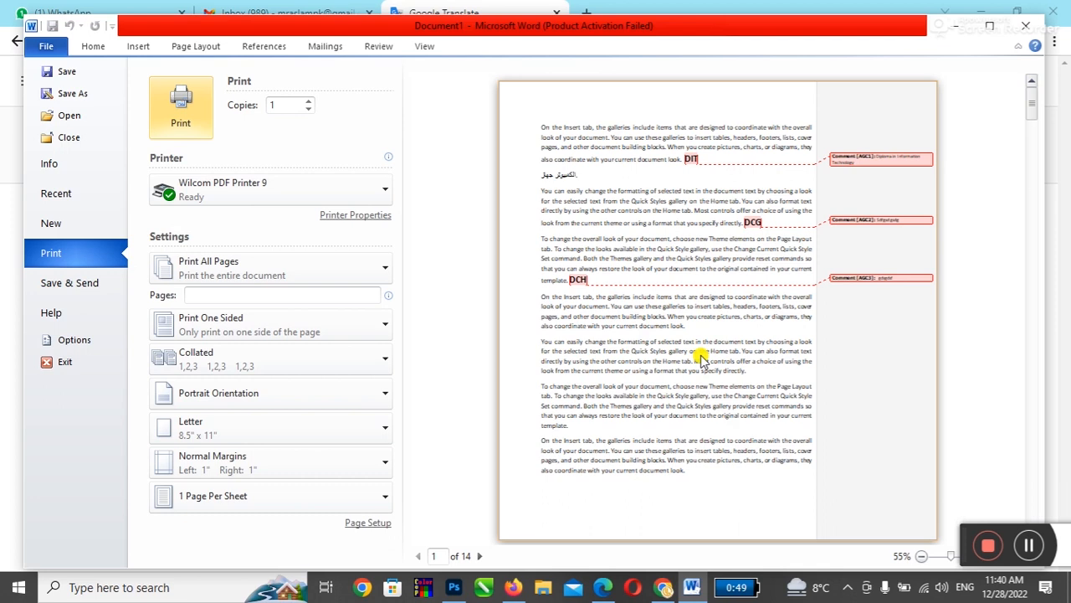
key(Escape)
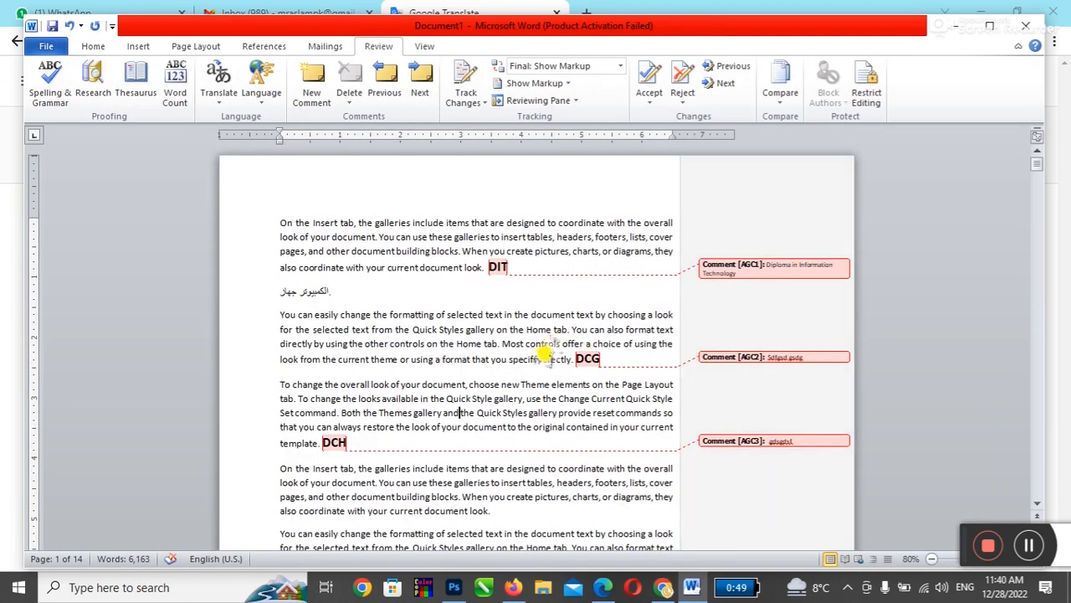
Step: Step through the comments and delete those on DIT, DCG and DCH
click(282, 222)
click(418, 92)
click(419, 92)
click(418, 92)
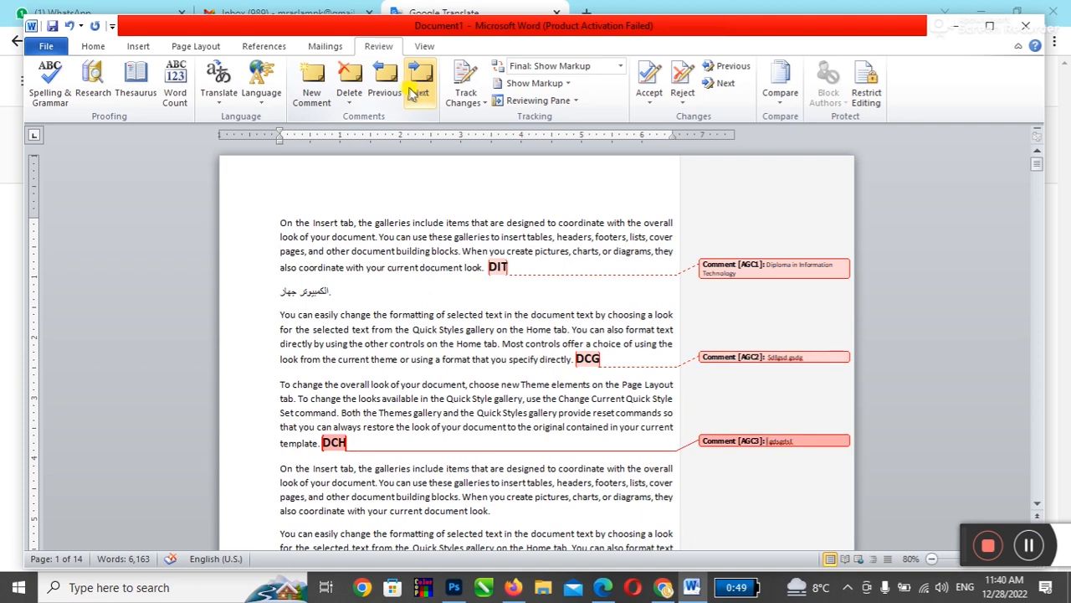
click(387, 91)
click(389, 91)
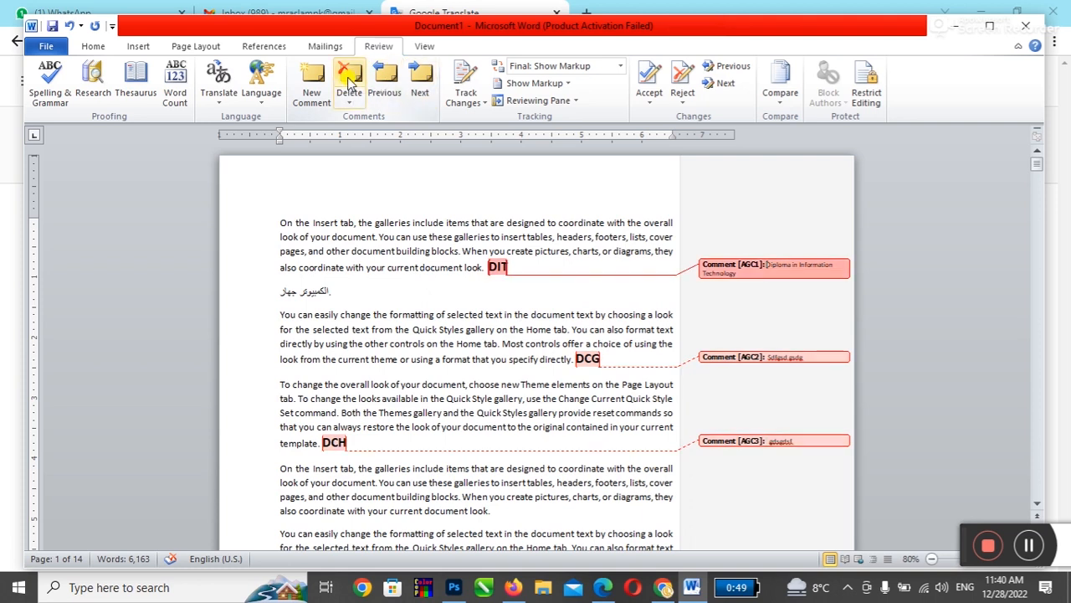
click(348, 79)
click(418, 90)
click(348, 79)
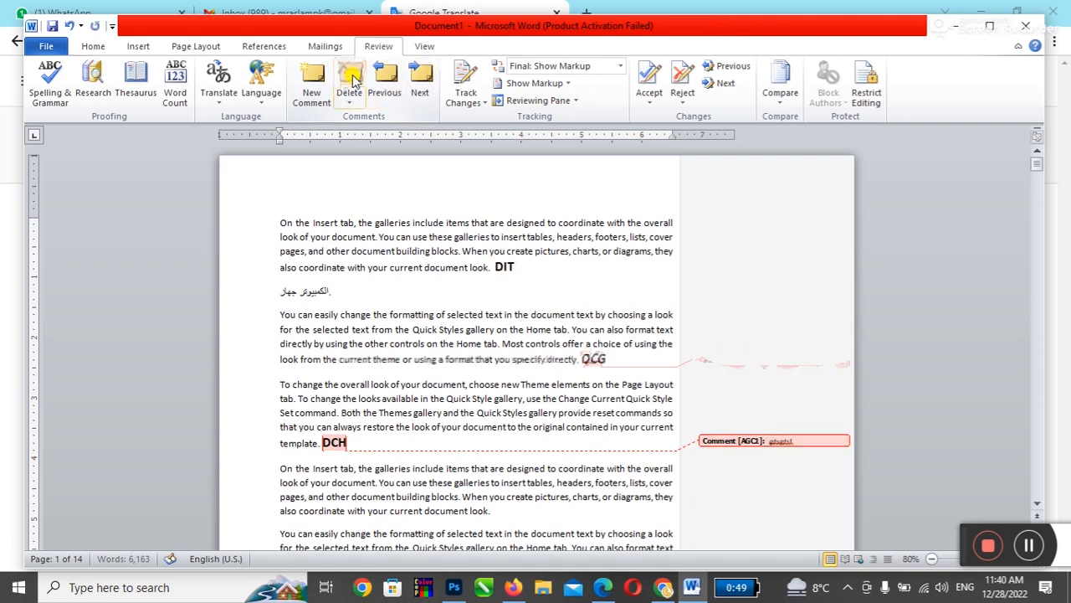
click(419, 90)
click(348, 80)
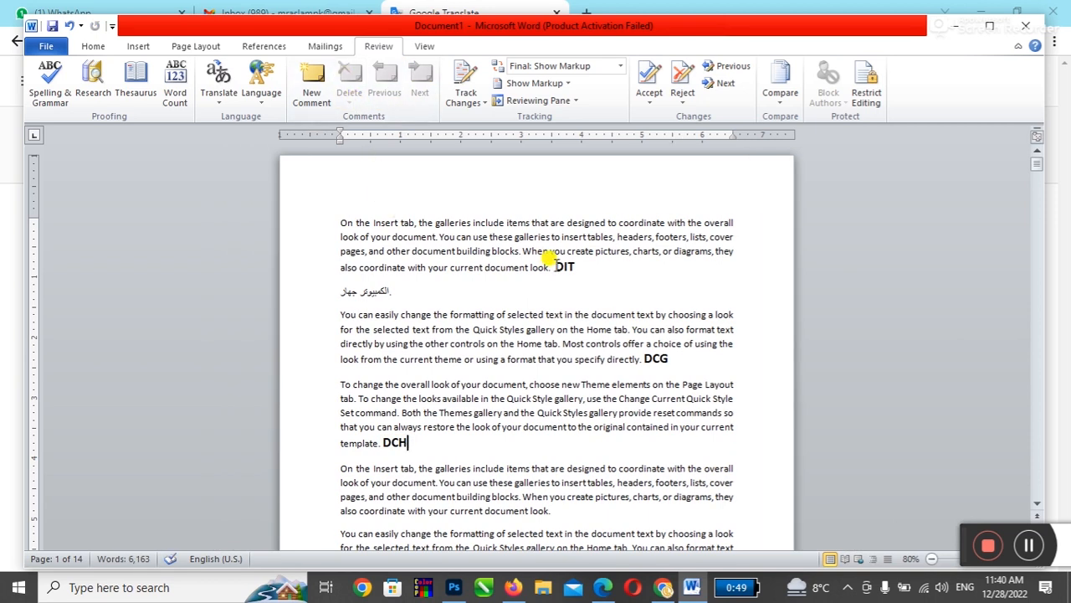
Step: Add a test comment to DIT, find it from the document start, and delete it
click(313, 91)
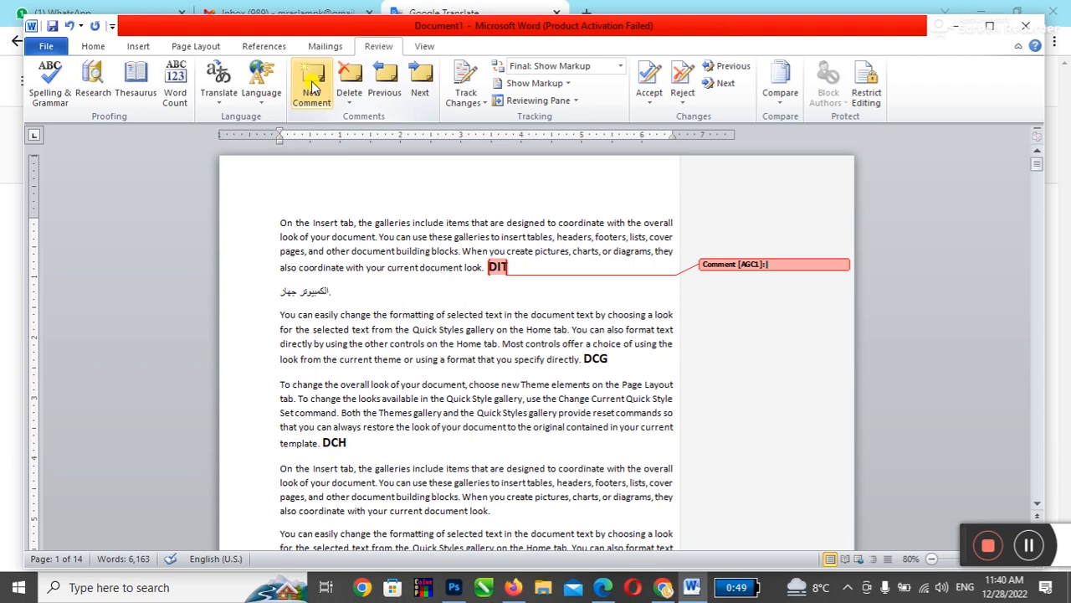
click(431, 92)
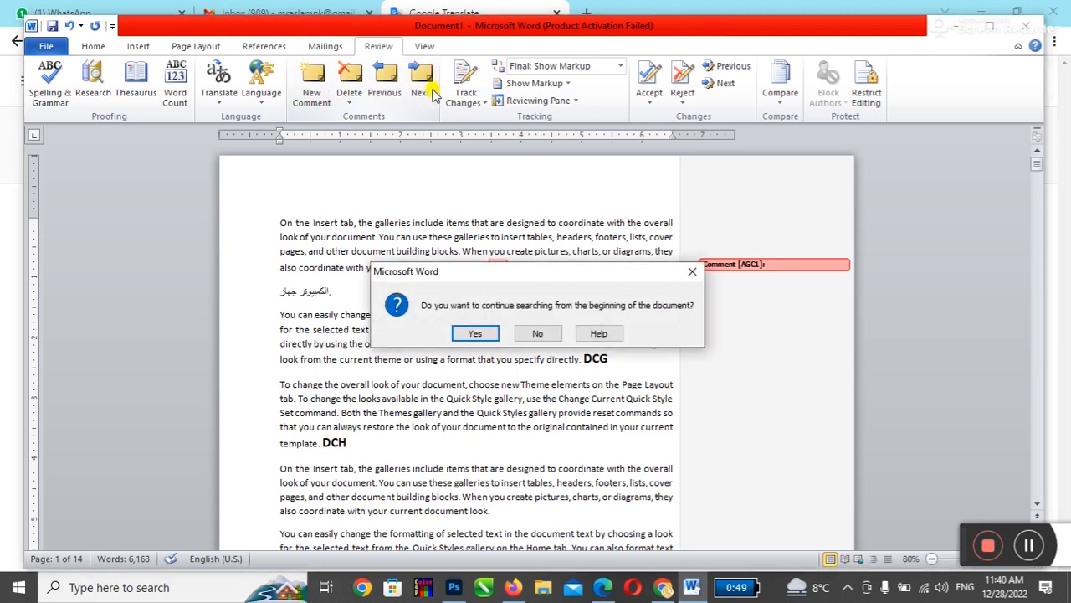
click(474, 333)
click(358, 79)
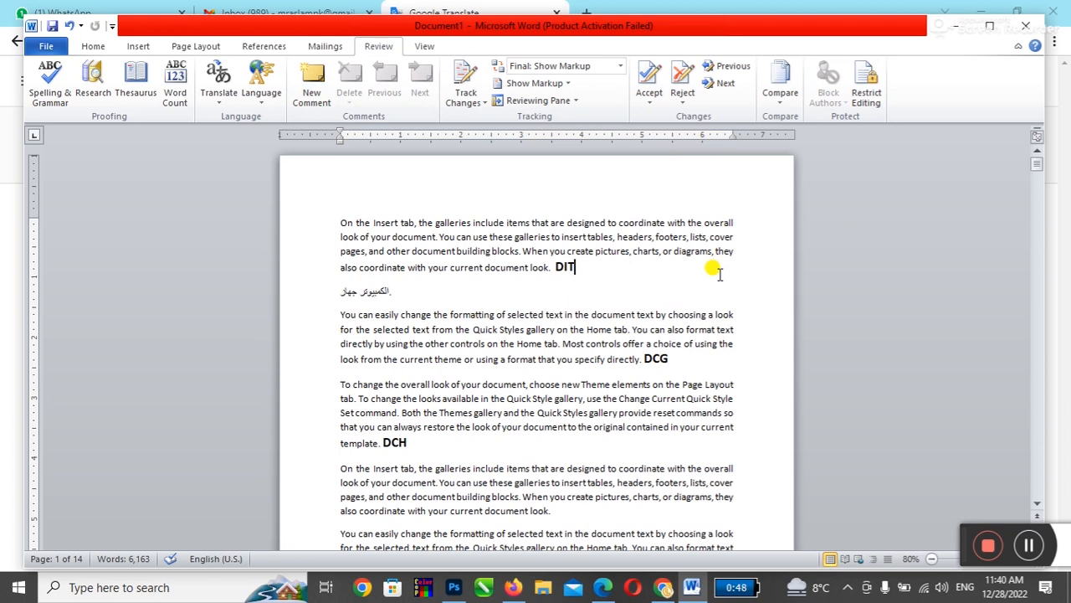
scroll(703, 289, up, 4)
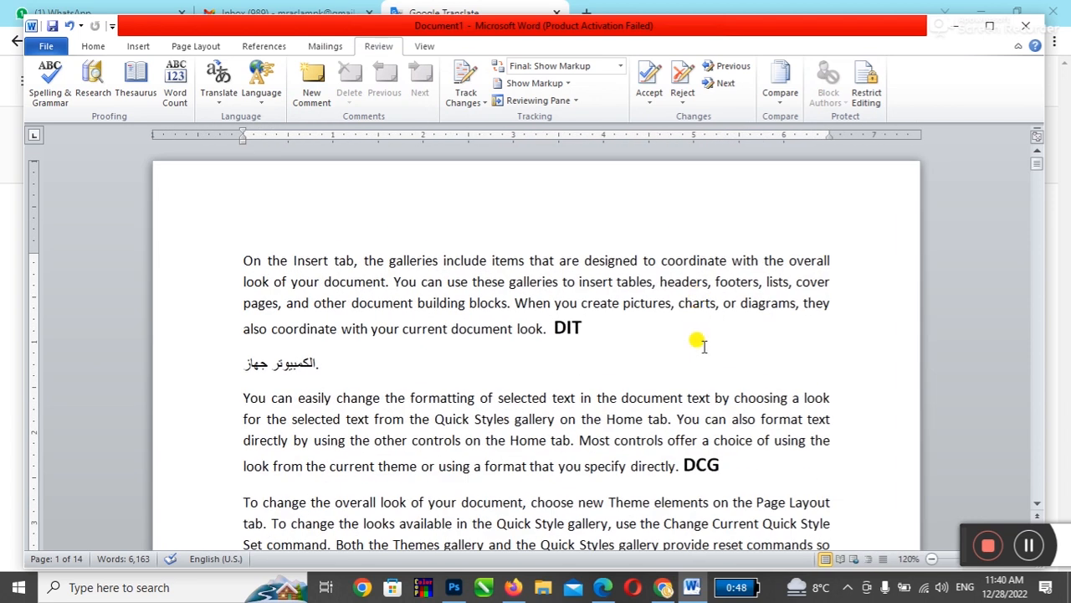
scroll(703, 346, down, 6)
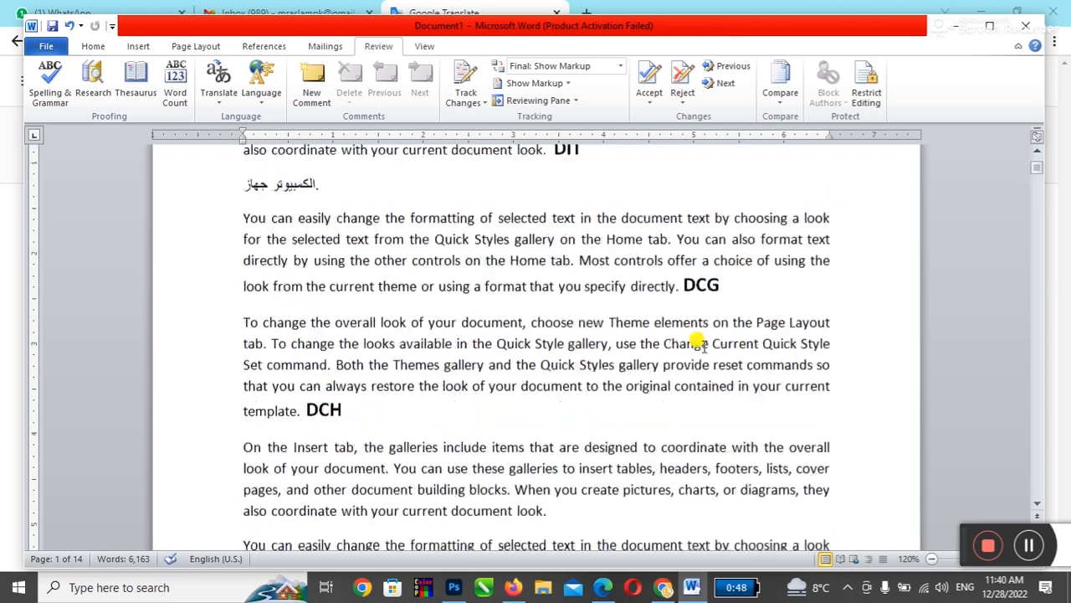
scroll(703, 352, down, 4)
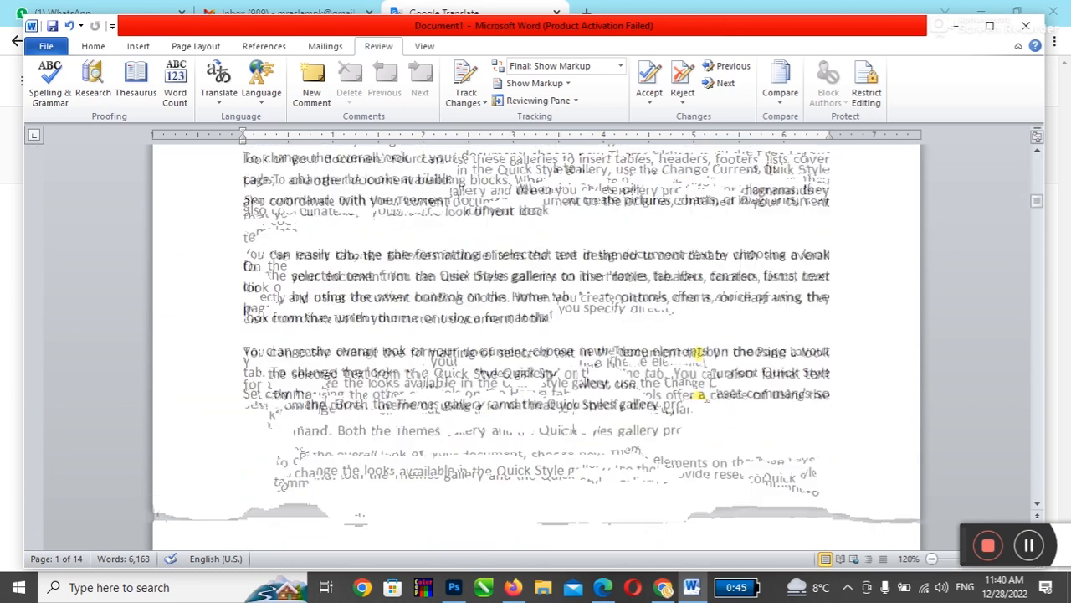
scroll(381, 390, up, 4)
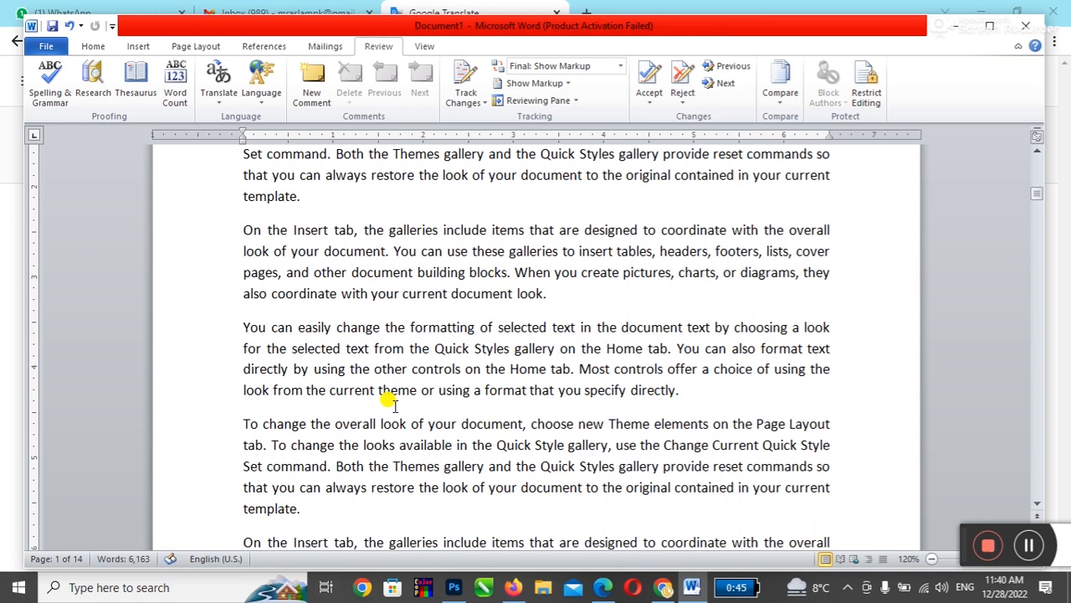
scroll(402, 423, up, 5)
click(655, 329)
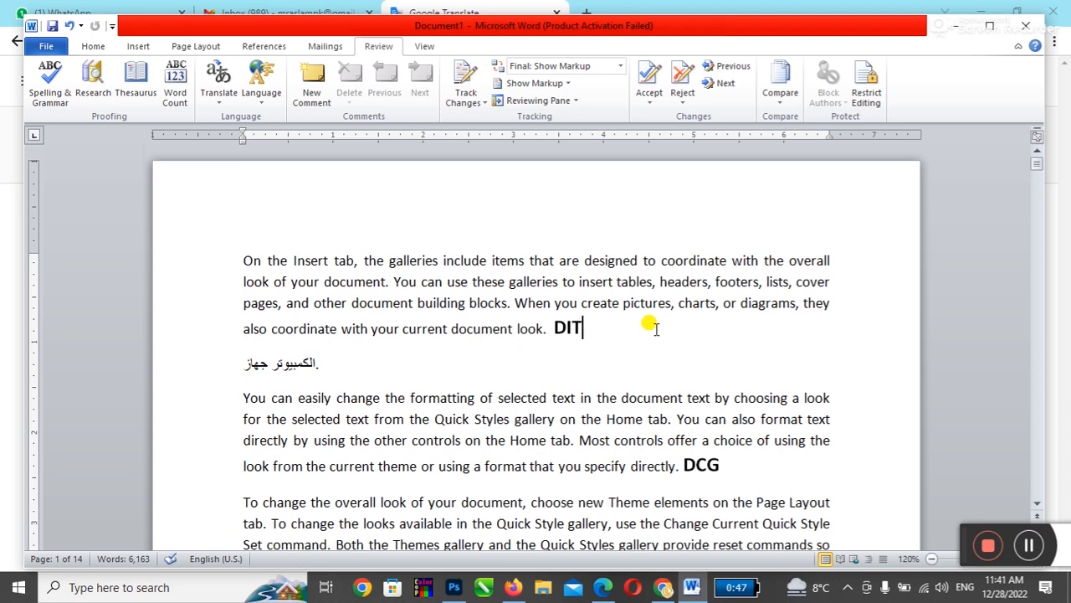
click(656, 329)
drag(388, 260, 478, 421)
click(484, 424)
click(544, 349)
click(472, 373)
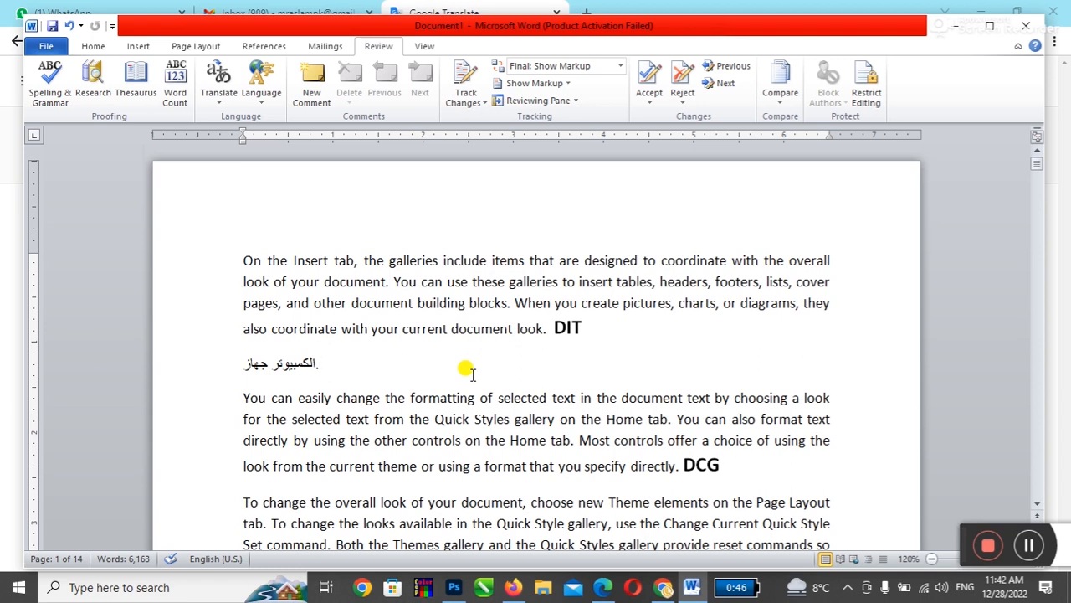
Step: Save the document as 'On the Insert tab.docx' and open the Restrict Editing pane
click(53, 26)
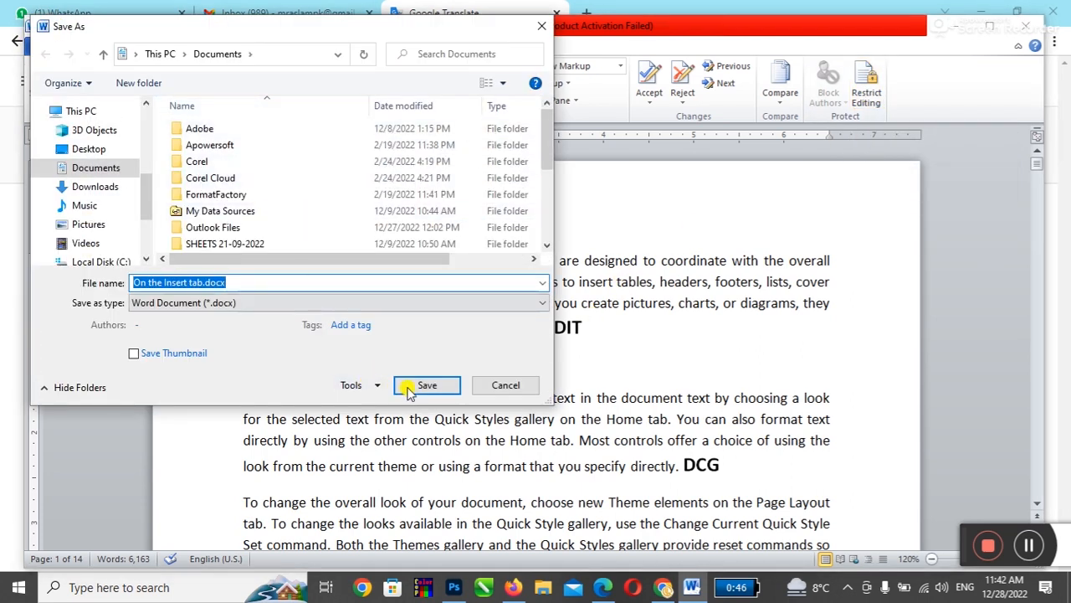
click(405, 387)
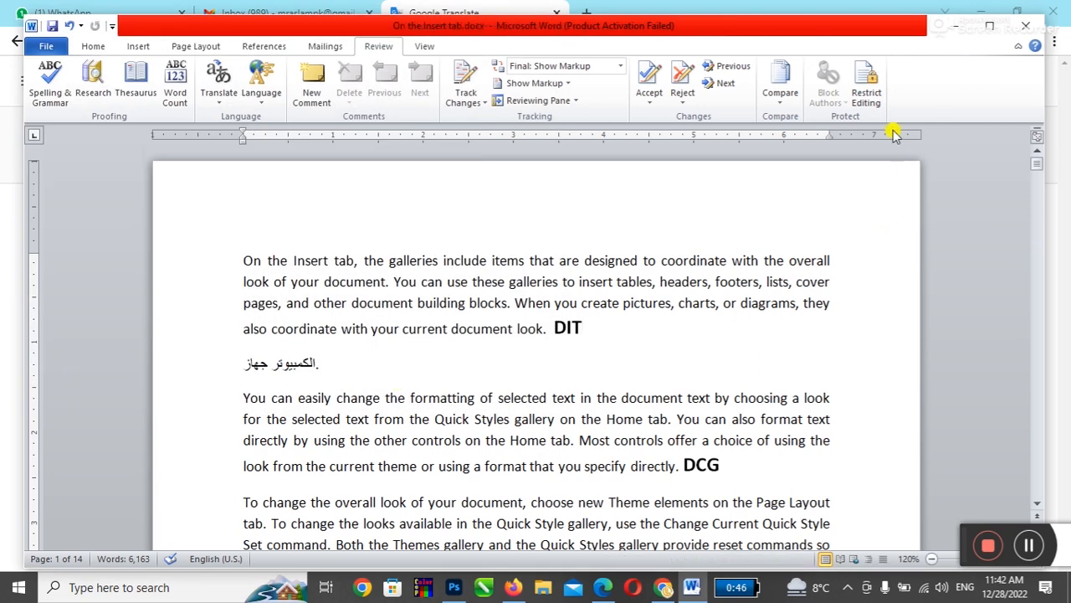
click(870, 107)
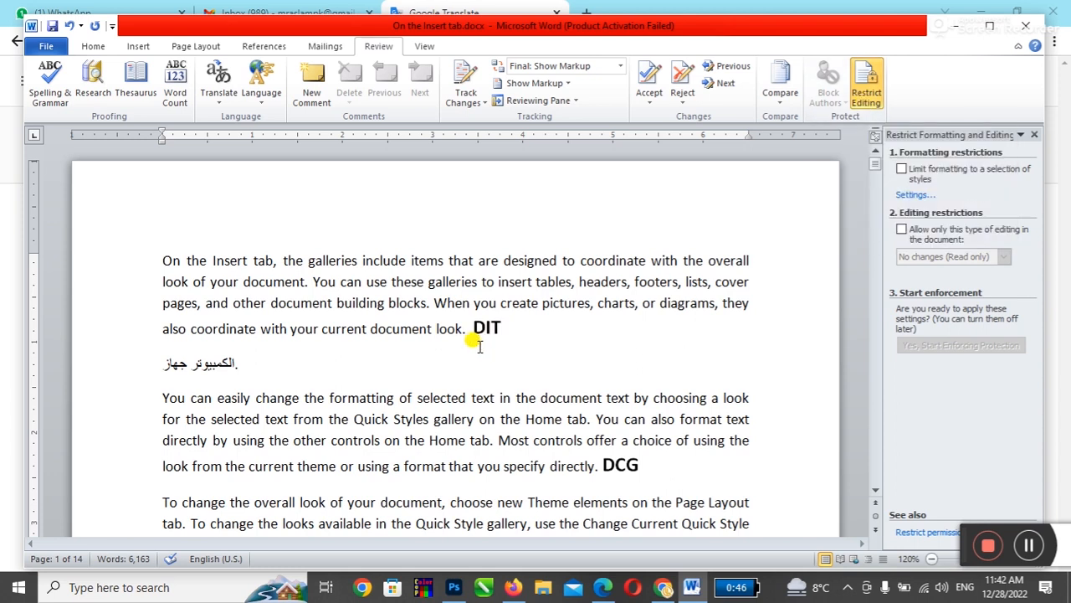
Step: Tick 'Allow only this type of editing' and leave formatting unrestricted
click(868, 91)
click(868, 91)
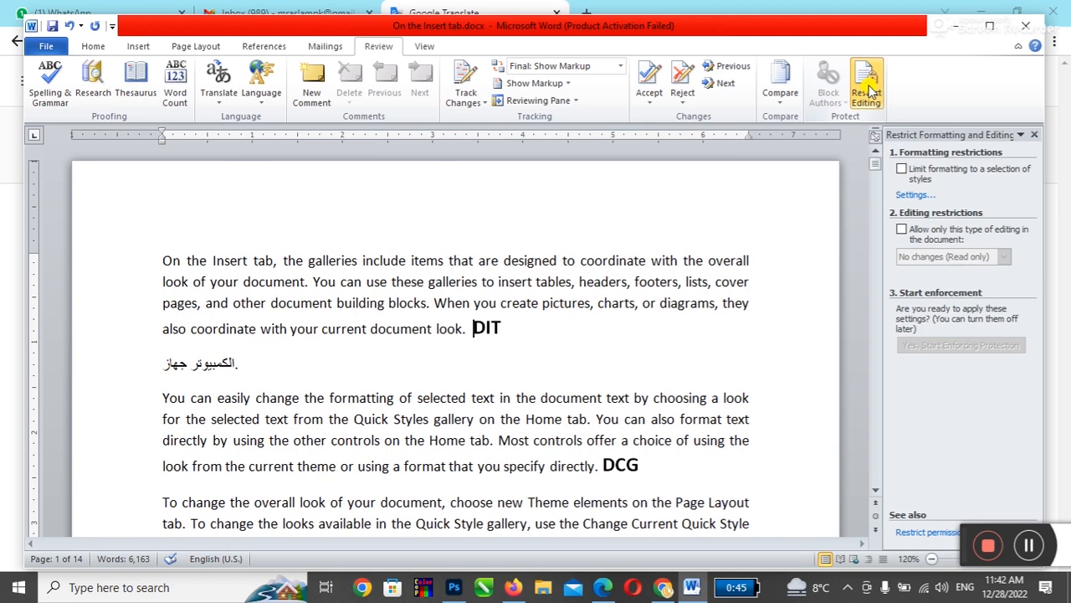
click(903, 170)
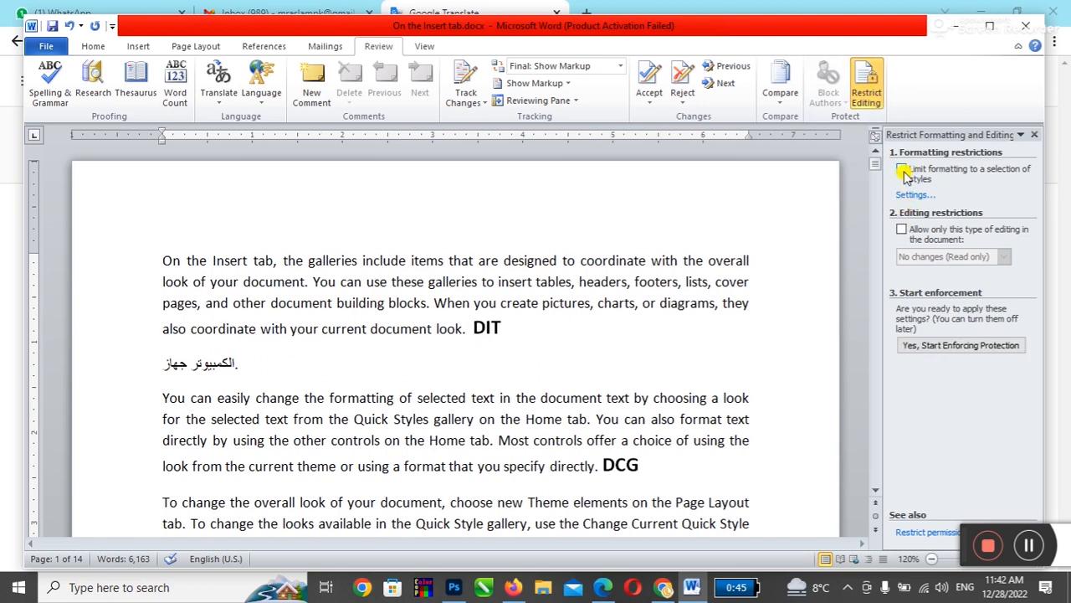
click(903, 170)
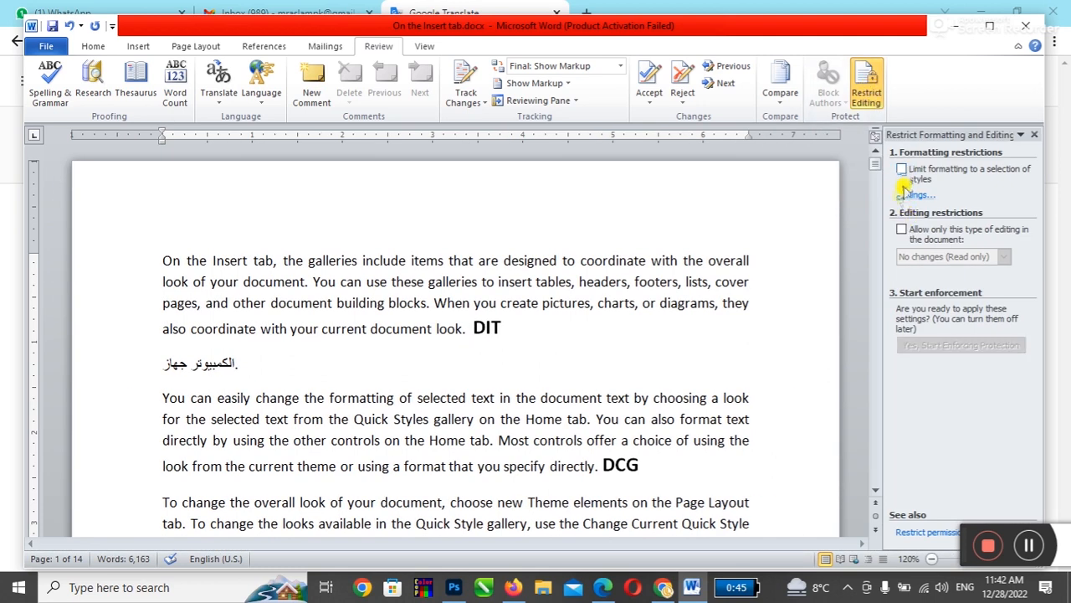
click(902, 231)
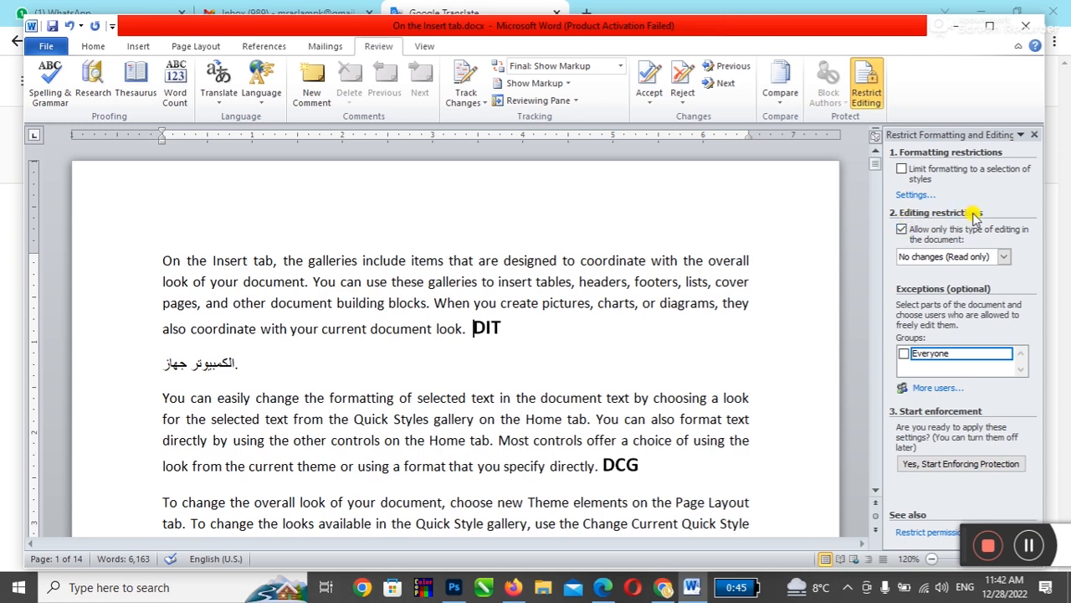
click(1004, 257)
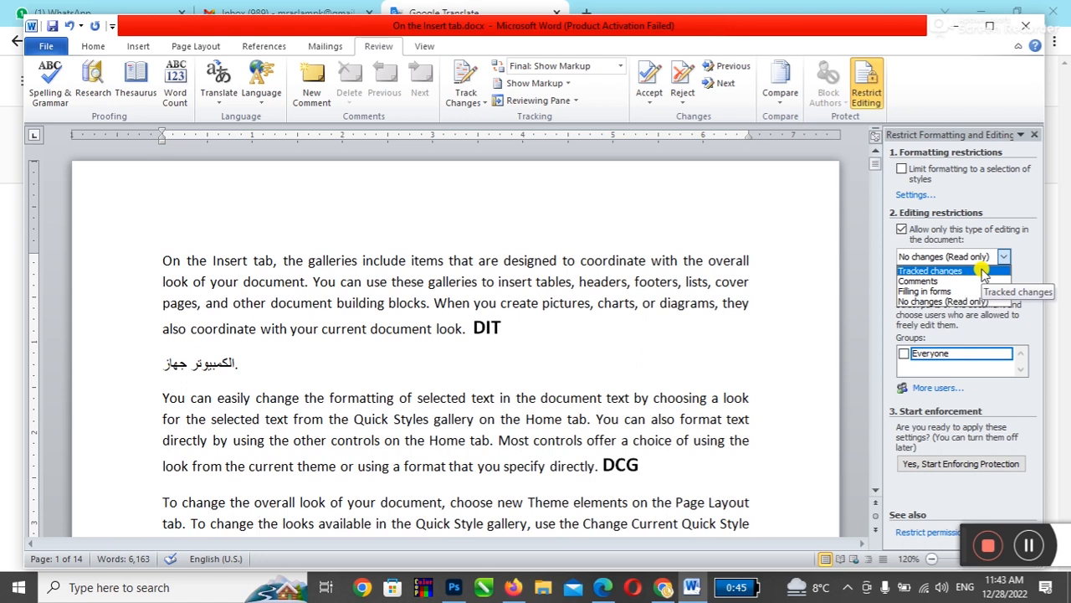
Step: Set the allowed editing type to Tracked changes
drag(159, 260, 293, 282)
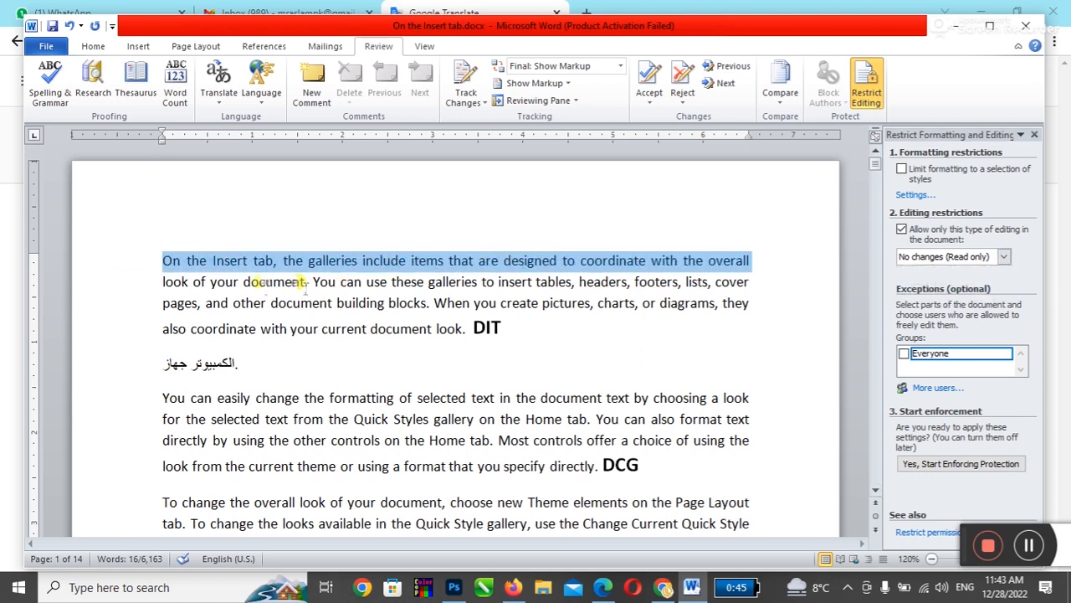
click(178, 279)
drag(179, 278, 528, 282)
drag(207, 303, 387, 303)
click(763, 276)
click(1004, 256)
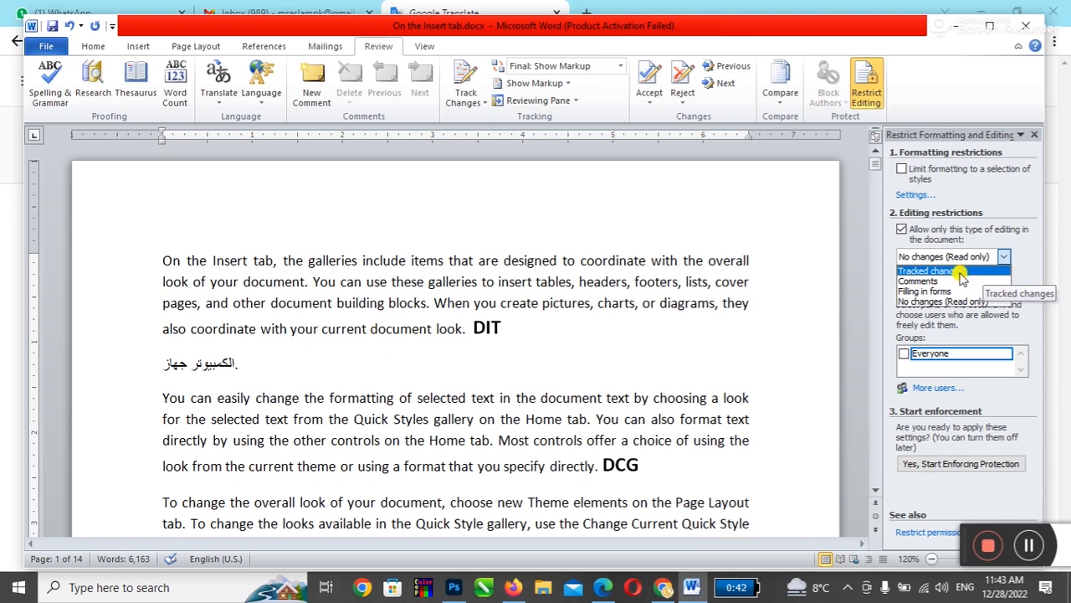
click(963, 271)
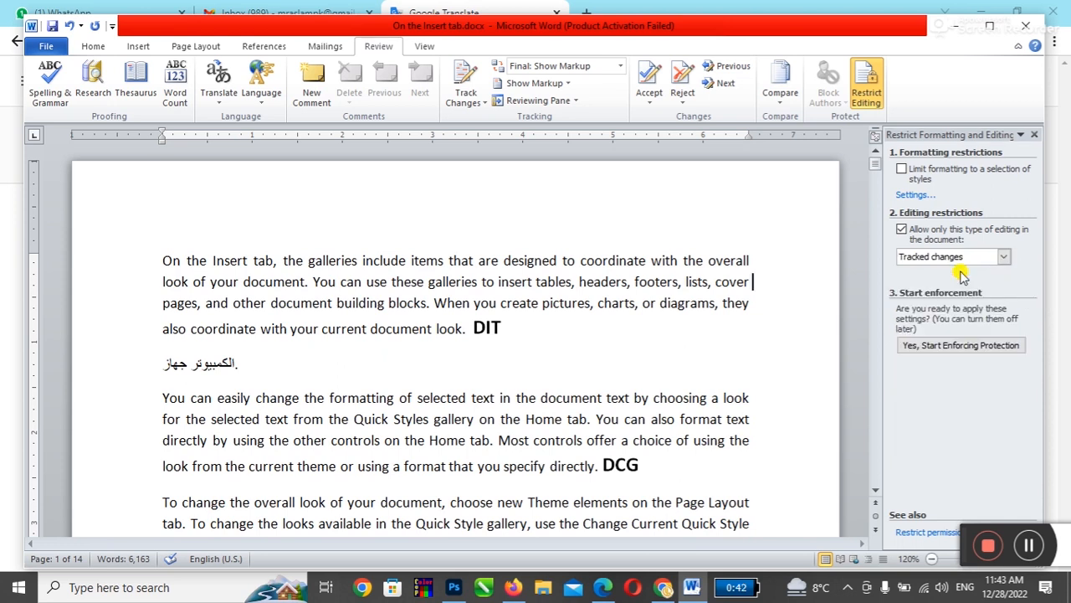
Step: Start enforcing protection with a password, then close the restrictions pane
click(962, 347)
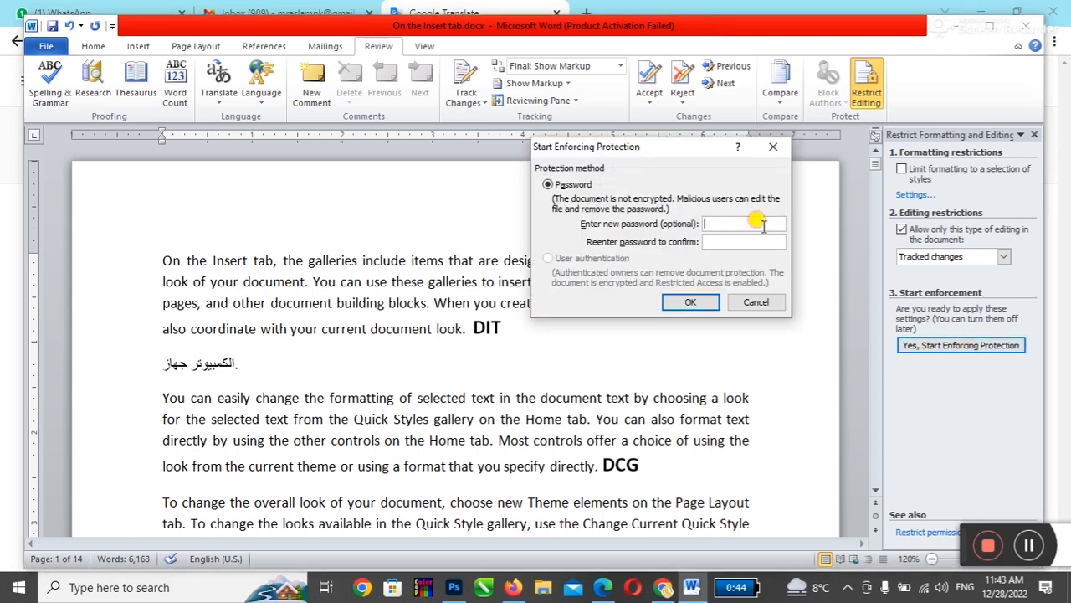
text(123123)
click(684, 299)
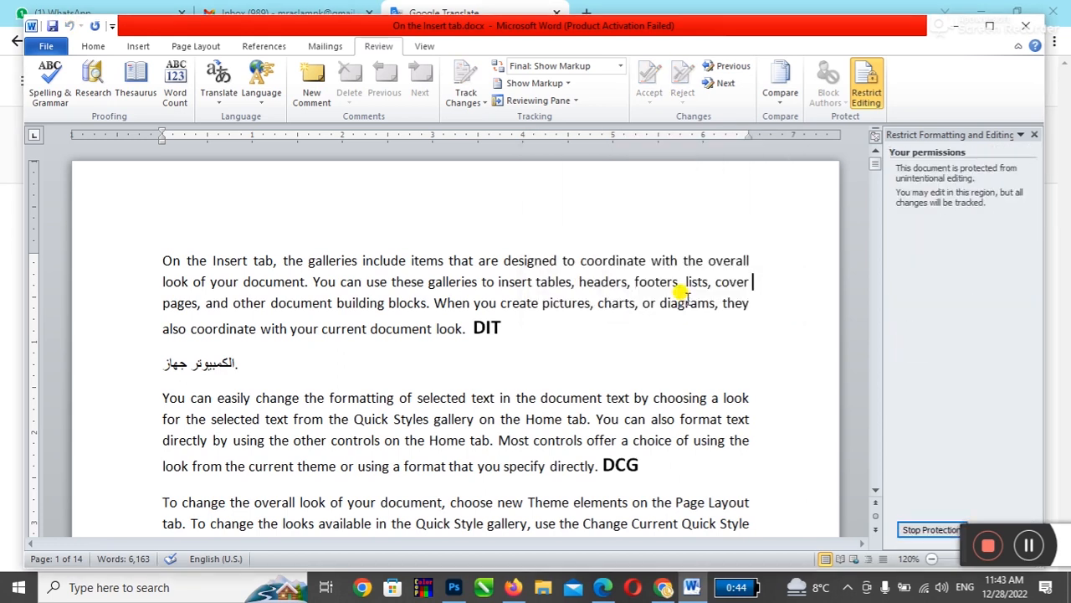
click(1034, 134)
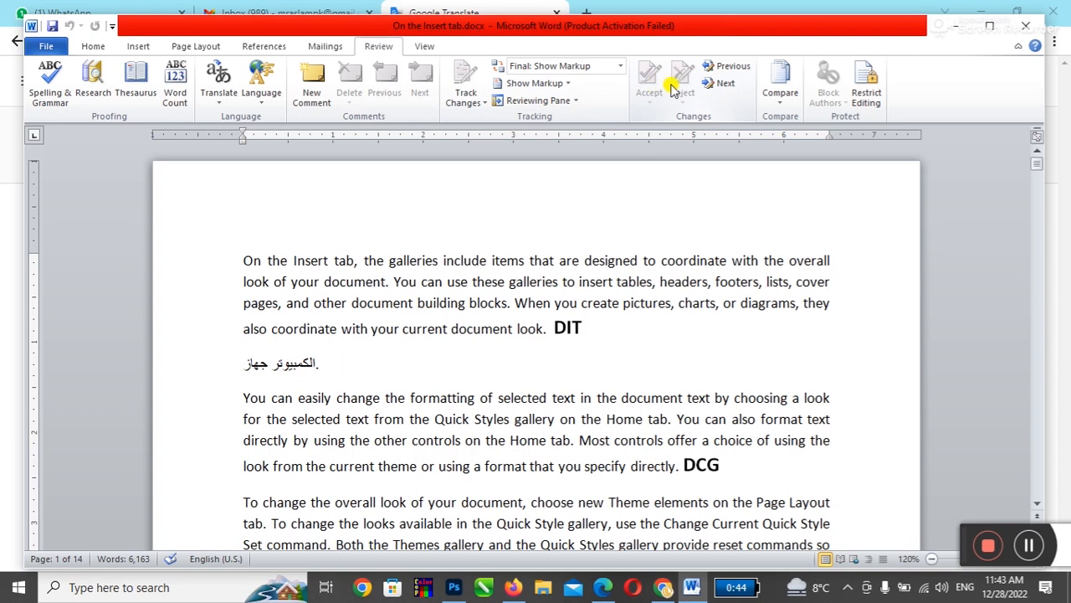
click(239, 259)
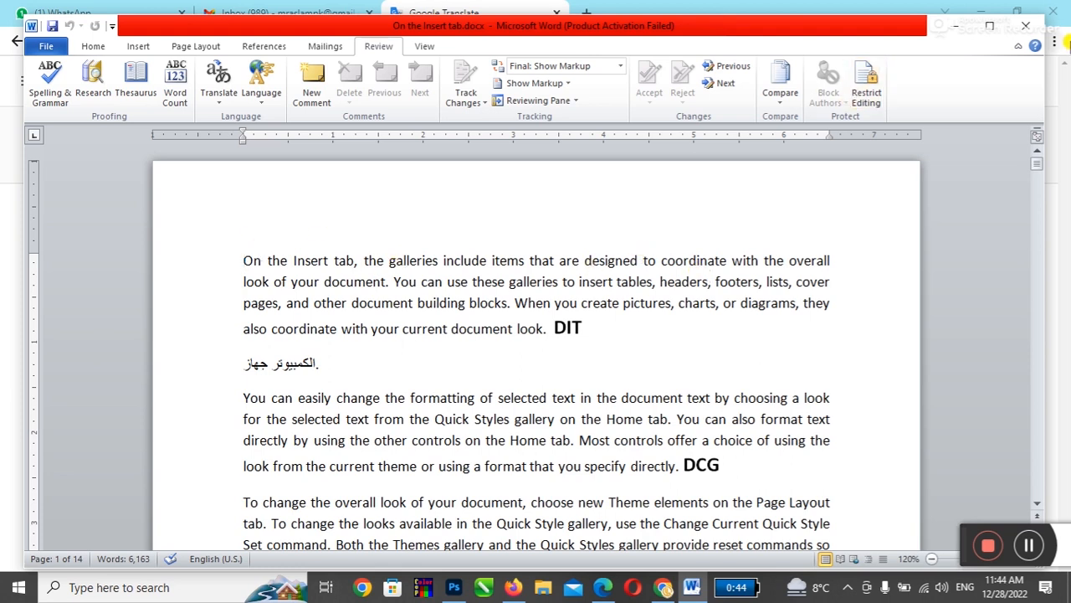
Step: Close the document with Ctrl+W and reopen 'On the Insert tab.docx' from Recent
key(ctrl+w)
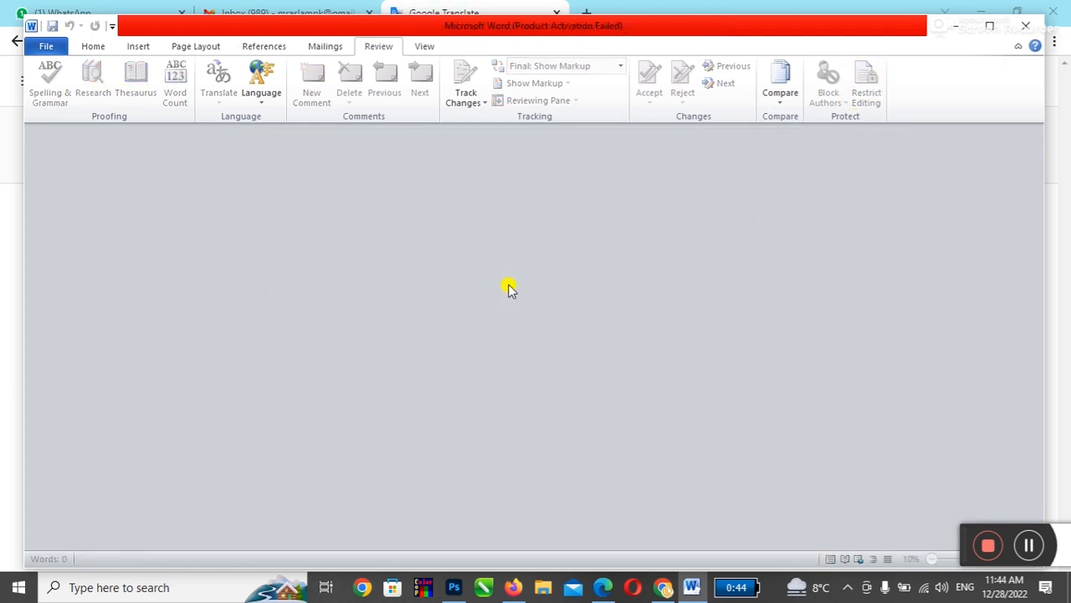
click(46, 46)
click(244, 115)
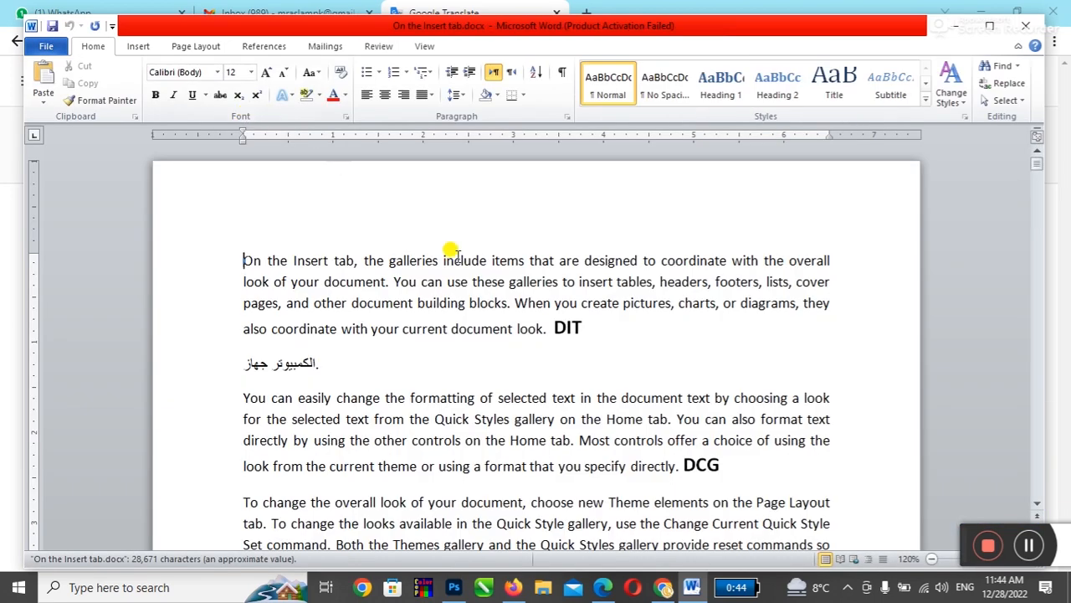
Step: Select the 'g' of 'galleries' in the first line
click(390, 48)
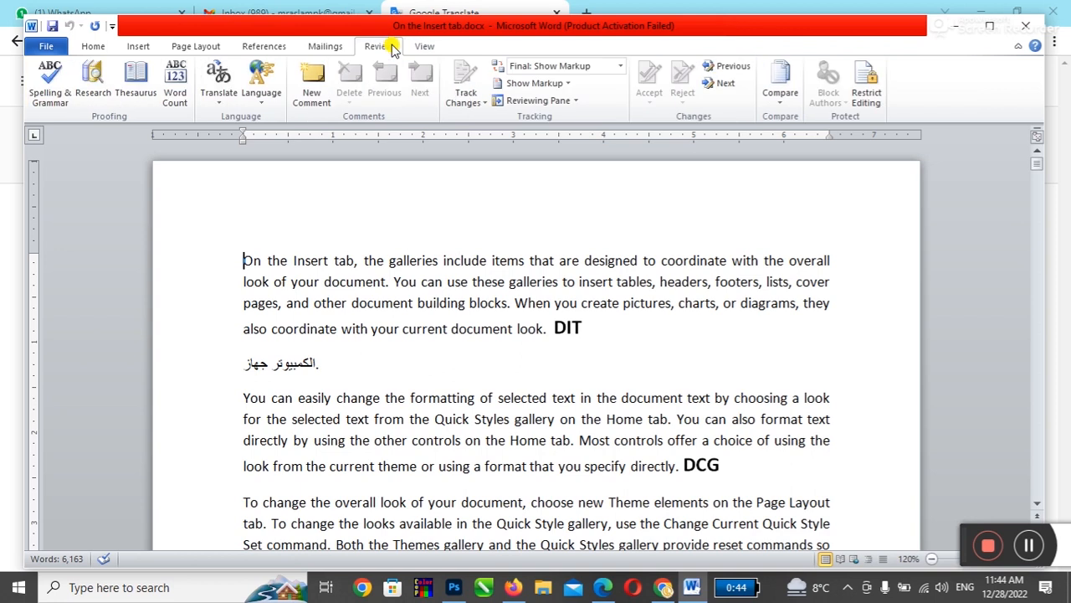
click(91, 46)
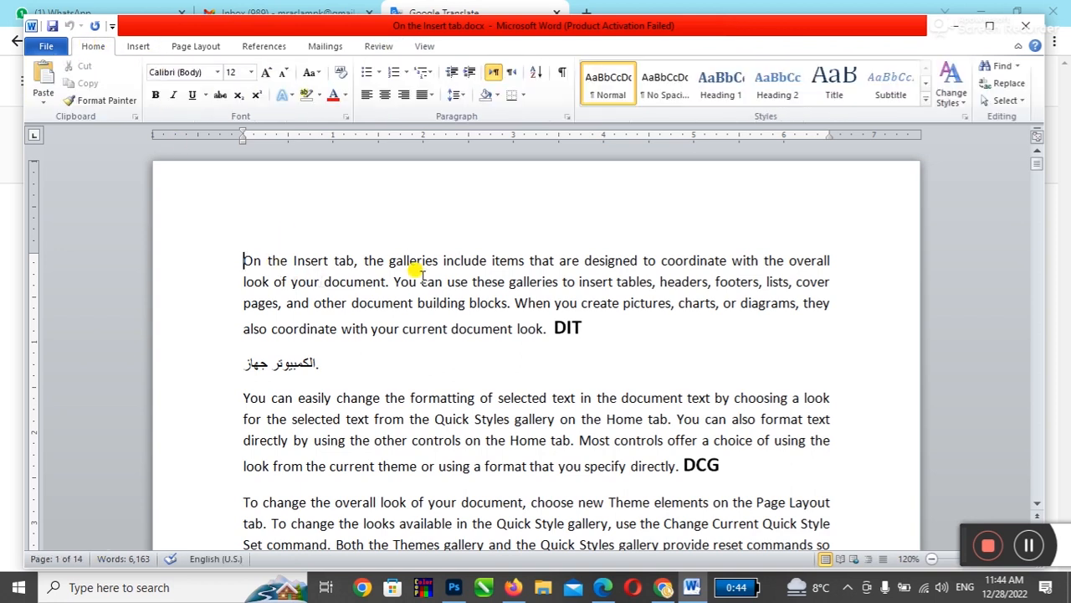
click(386, 260)
drag(387, 260, 397, 261)
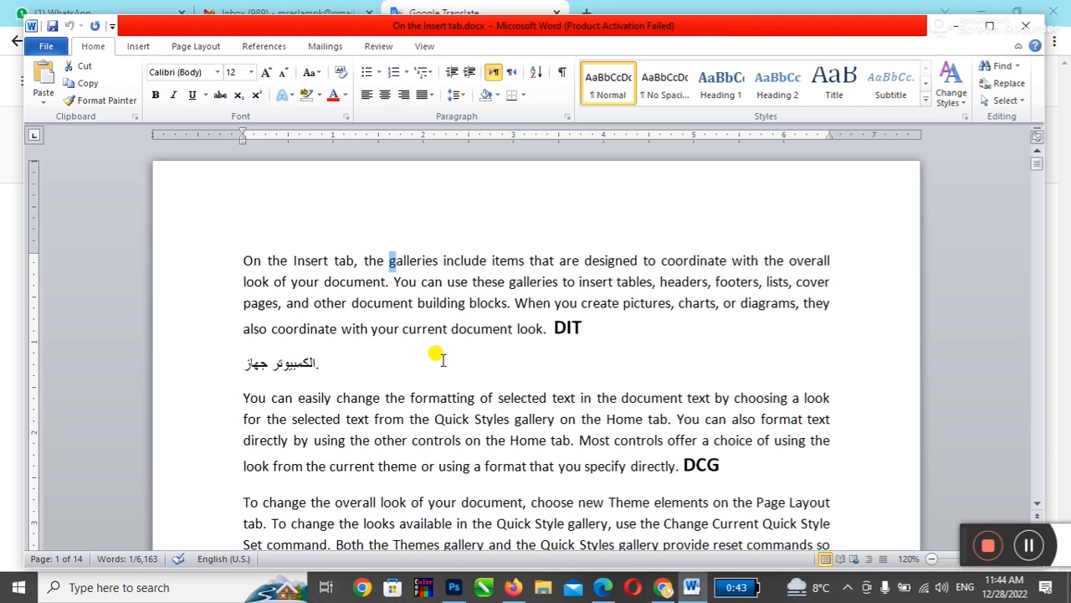
Step: Capitalise 'galleries' to 'Galleries' with Shift+F3 as a tracked edit
click(369, 281)
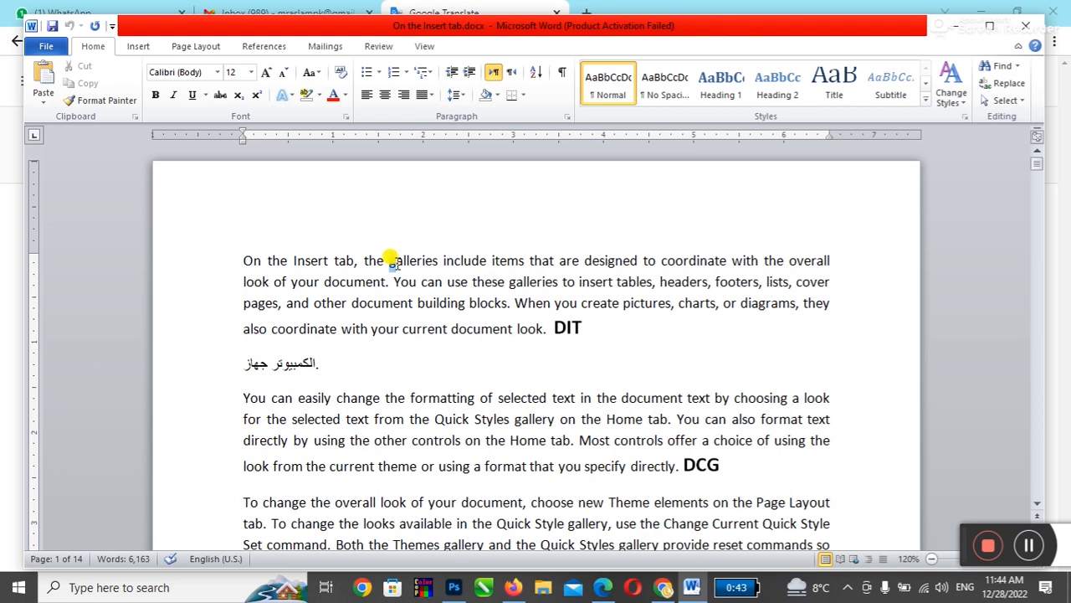
drag(389, 260, 397, 260)
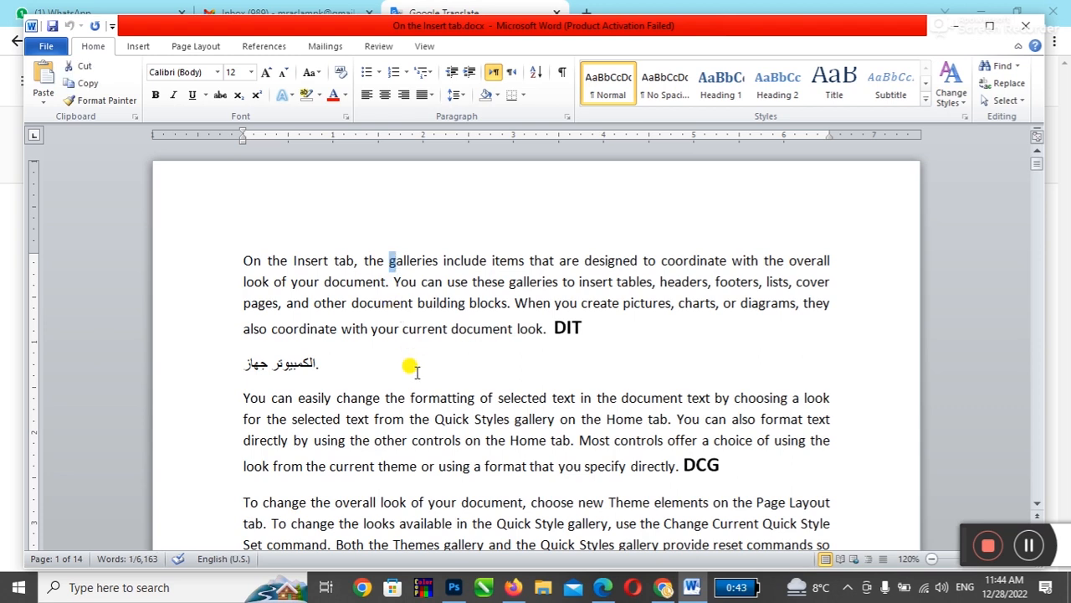
key(shift+F3)
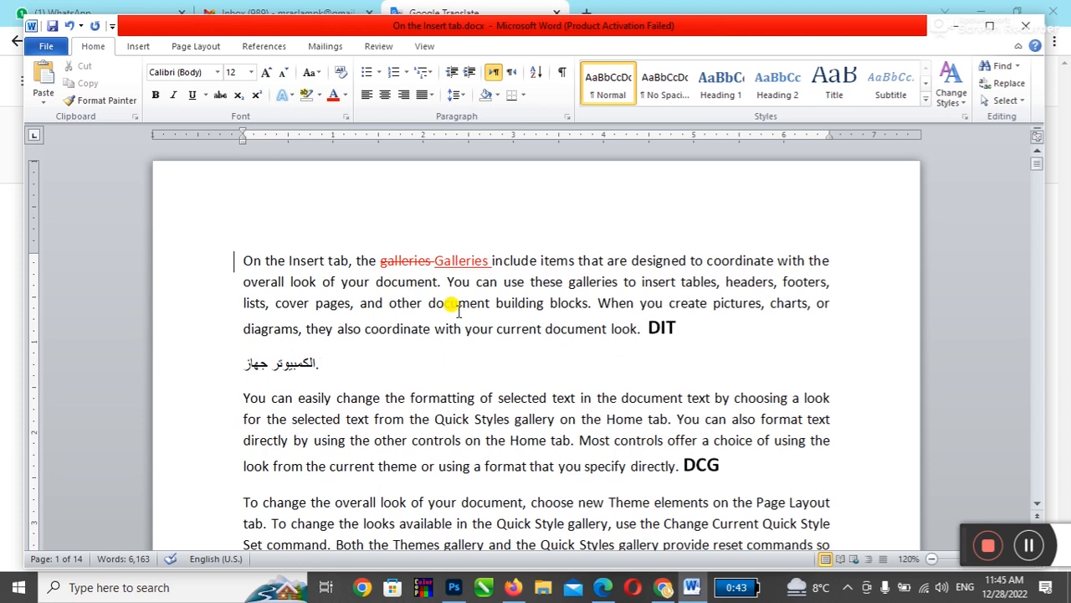
click(379, 46)
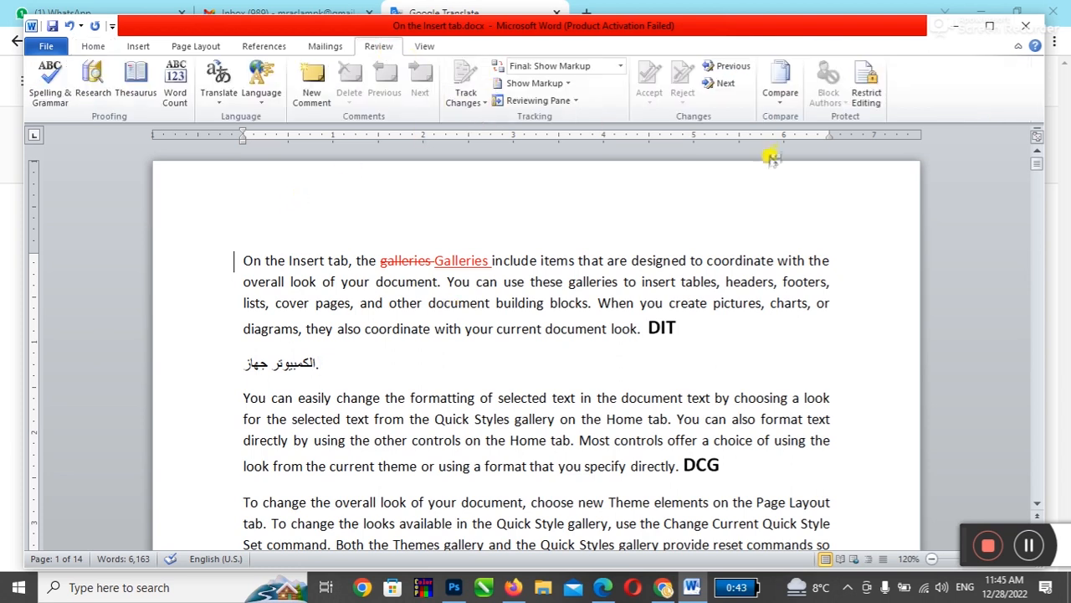
click(866, 88)
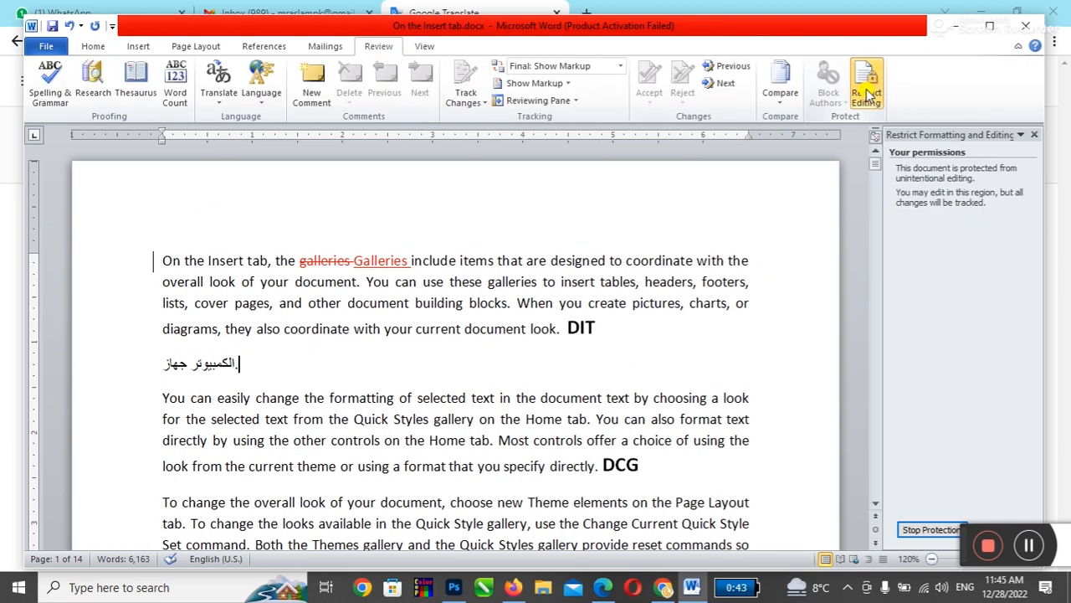
click(929, 529)
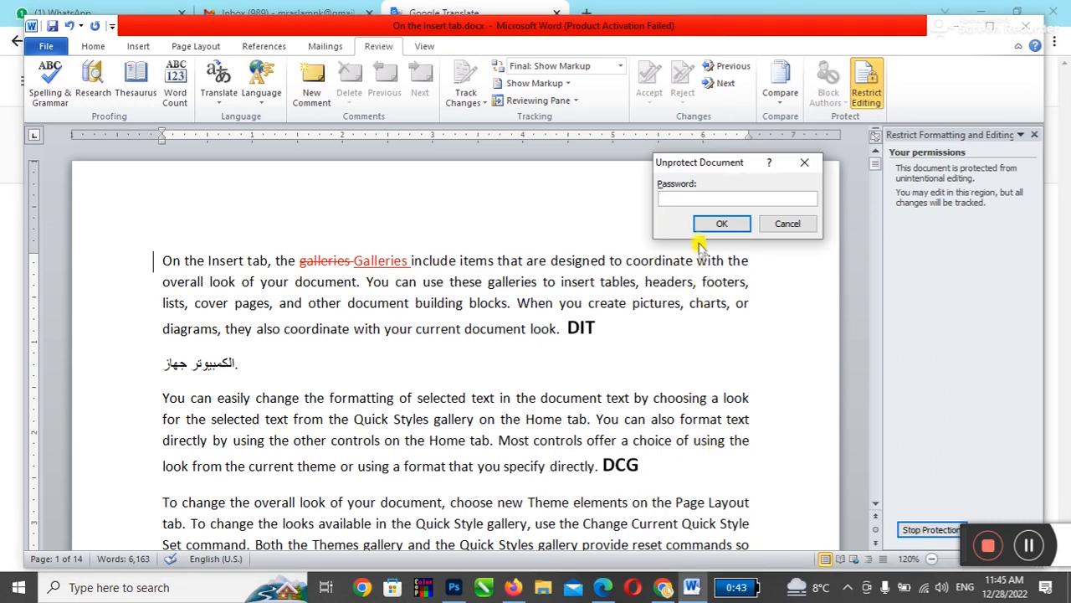
drag(724, 170, 615, 326)
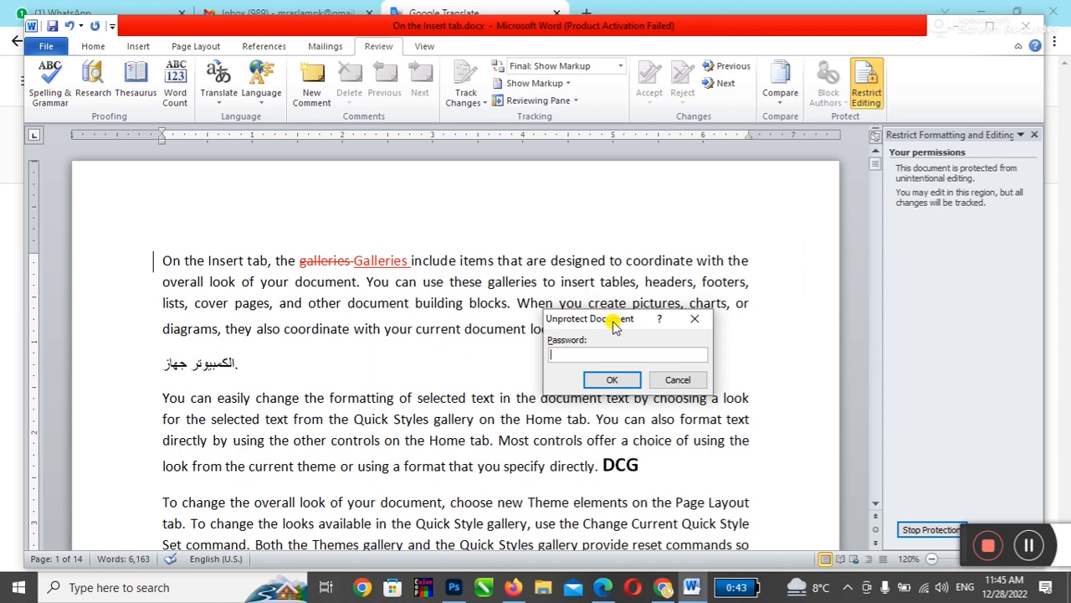
click(678, 379)
click(1037, 136)
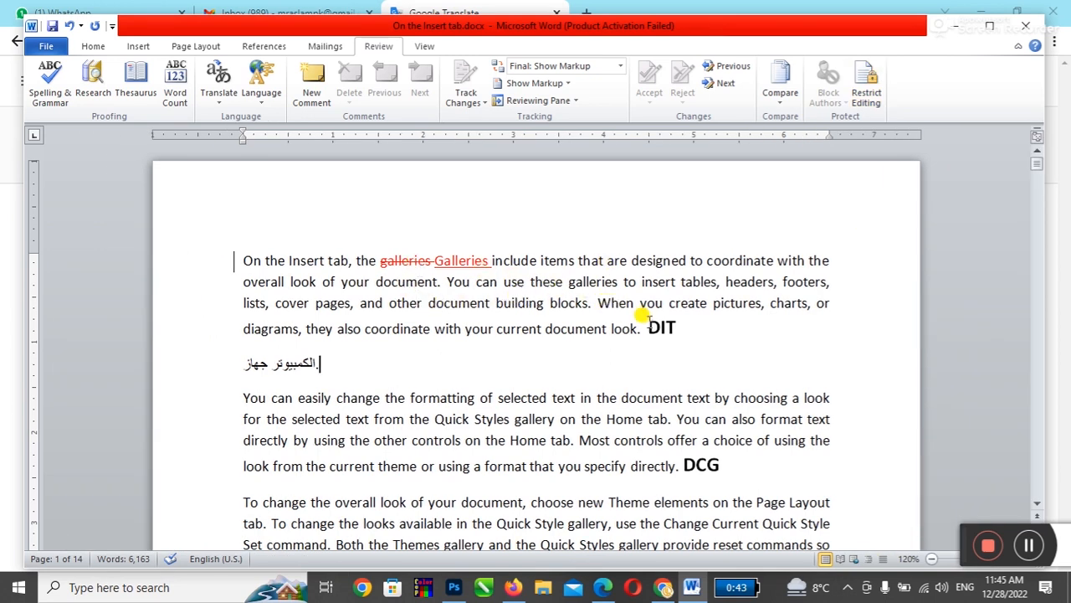
Step: Bold 'designed', underline 'document' and italicise 'selected' as tracked changes
double_click(641, 260)
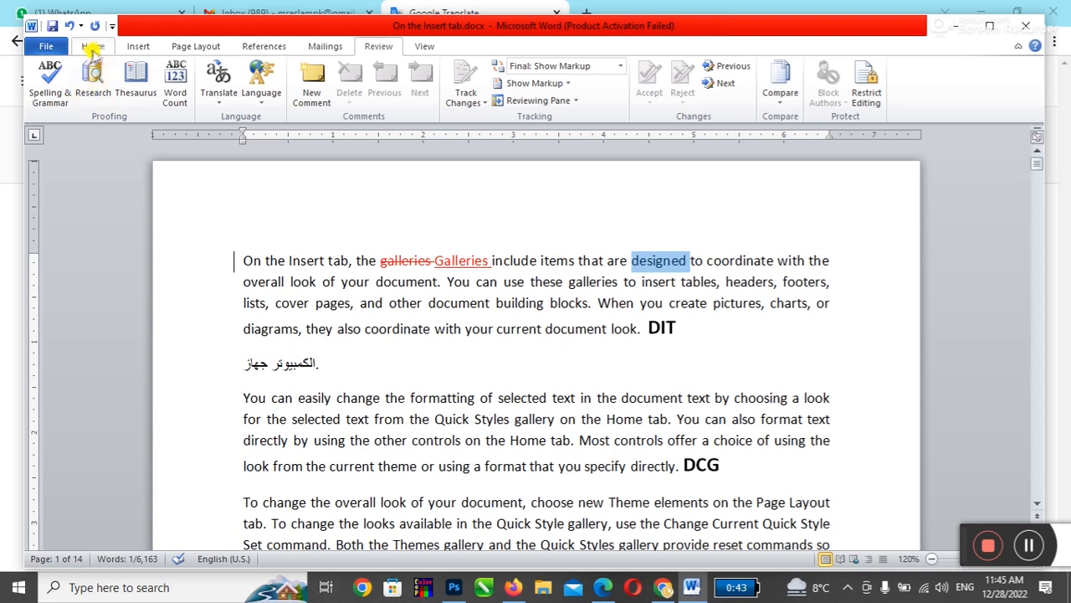
click(90, 45)
click(155, 97)
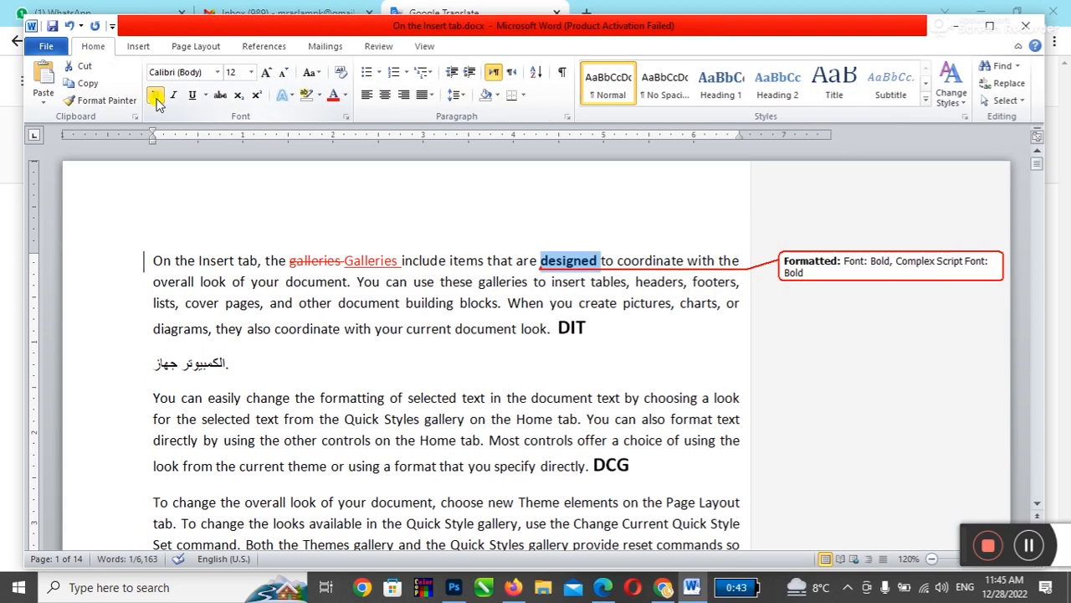
double_click(370, 302)
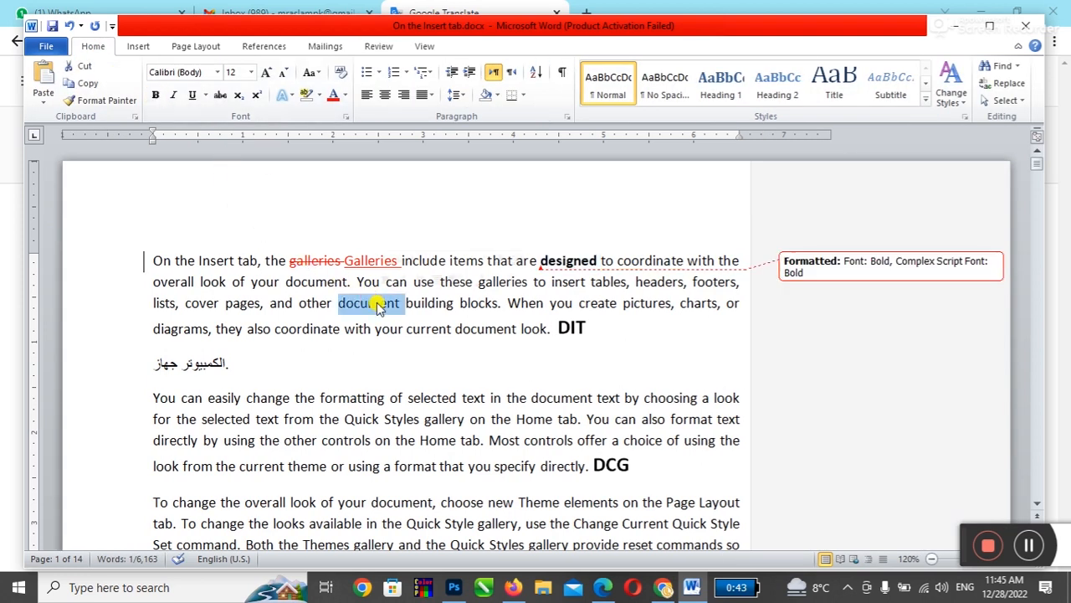
click(192, 97)
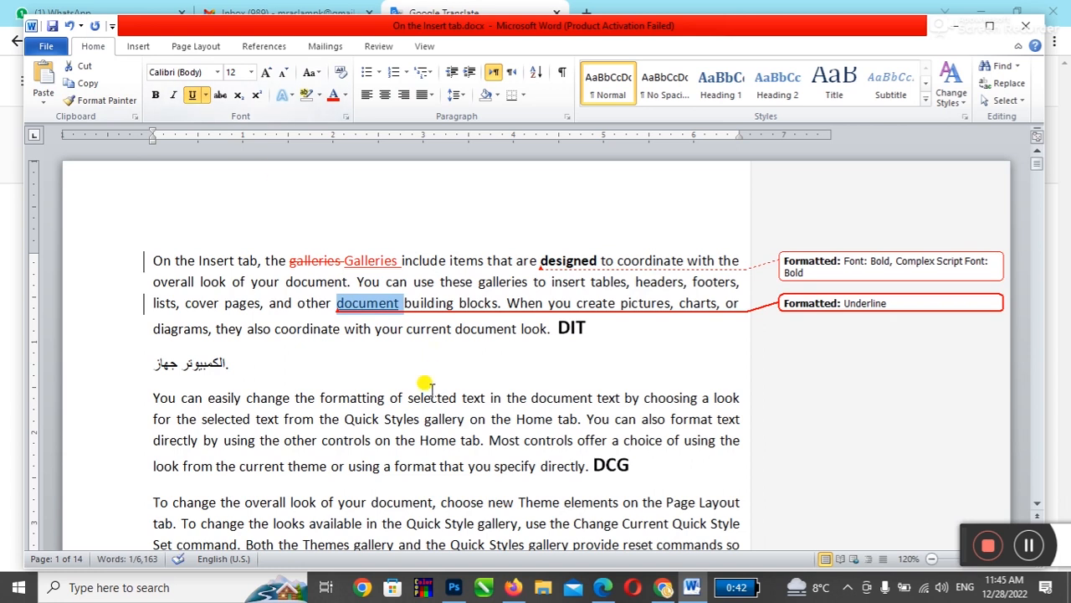
click(423, 397)
double_click(422, 398)
click(173, 95)
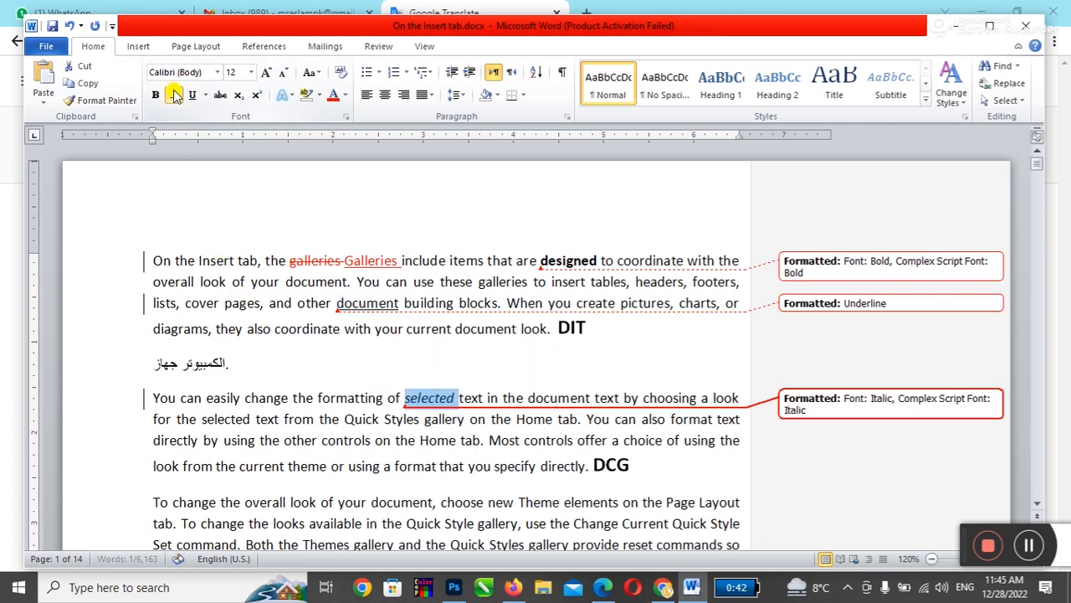
Step: Delete 'controls', bold 'format' and colour 'new' red
double_click(346, 440)
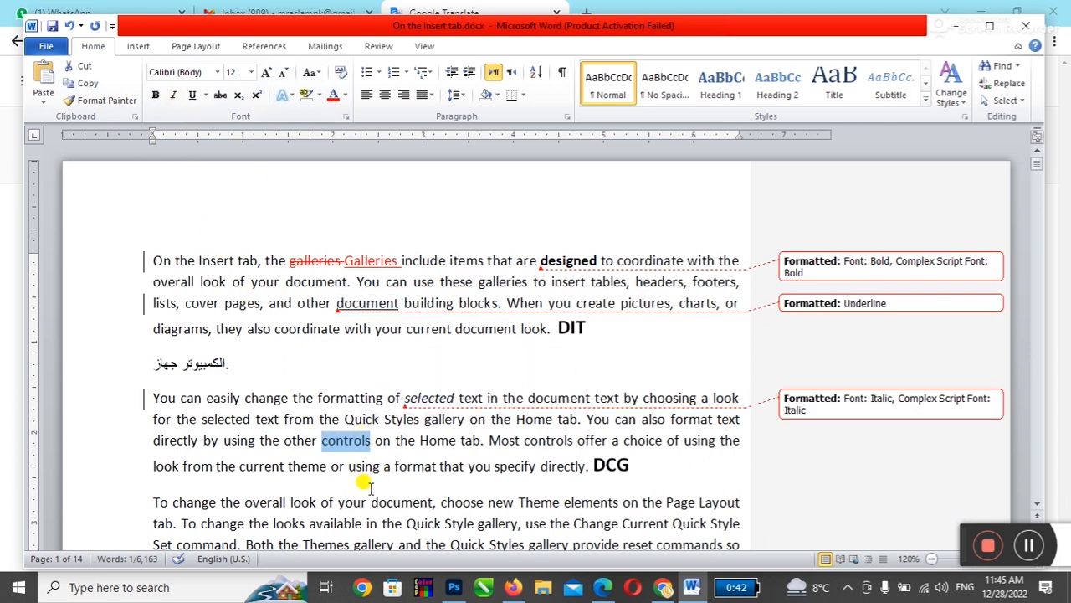
key(Delete)
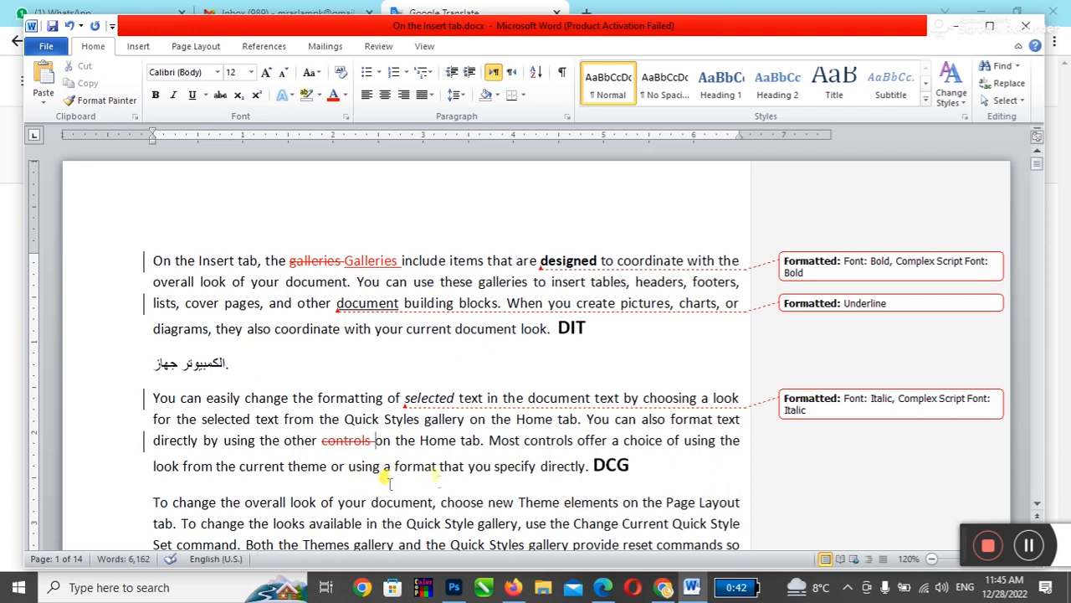
double_click(408, 462)
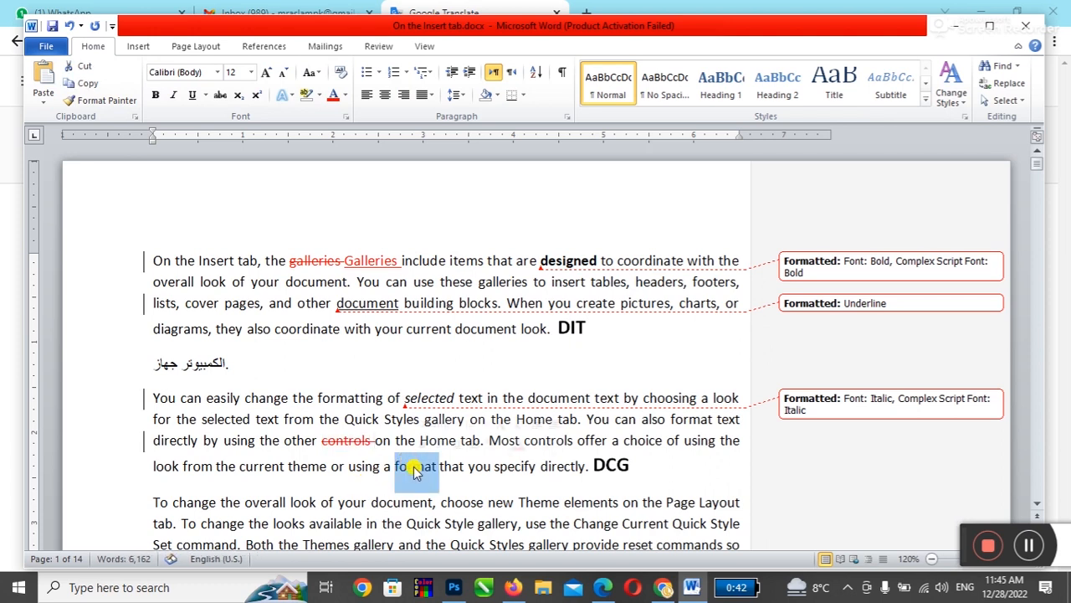
click(155, 95)
double_click(497, 503)
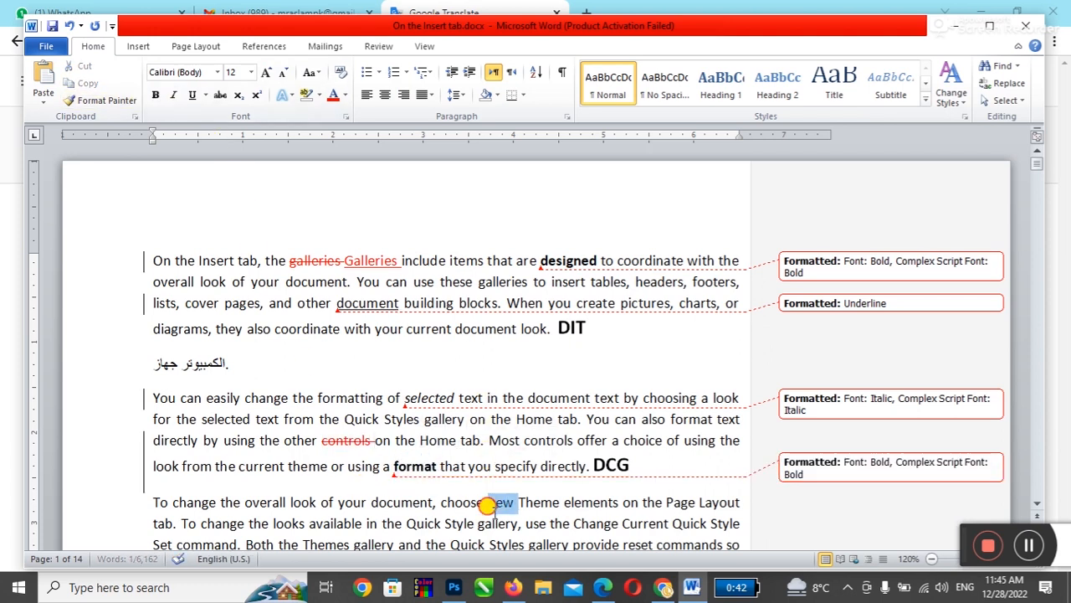
click(333, 96)
click(400, 408)
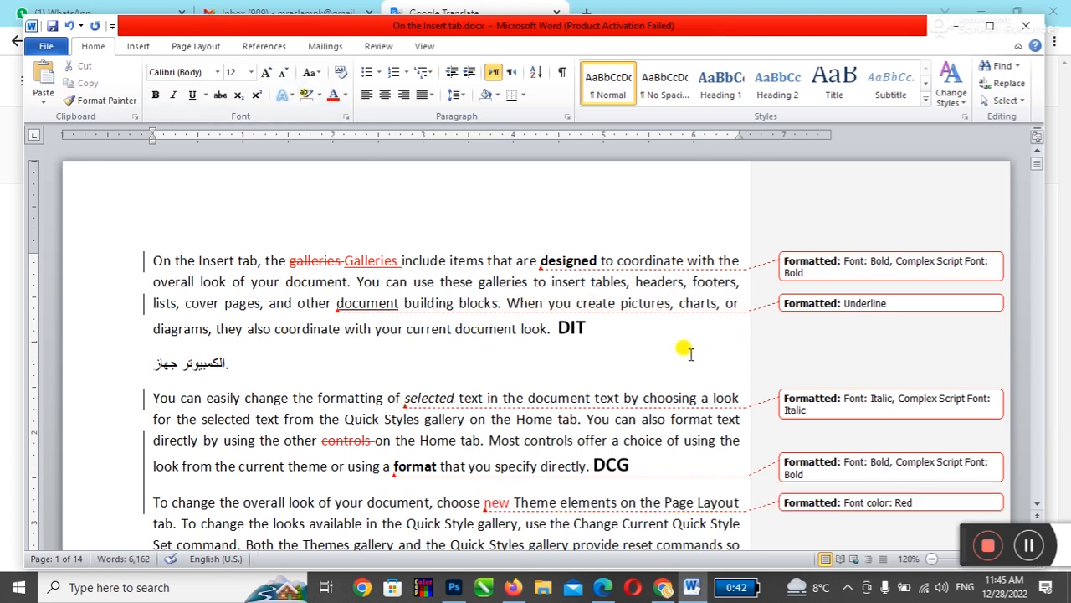
Step: Retype the capital T of 'Themes' as lowercase 't'
scroll(526, 342, down, 2)
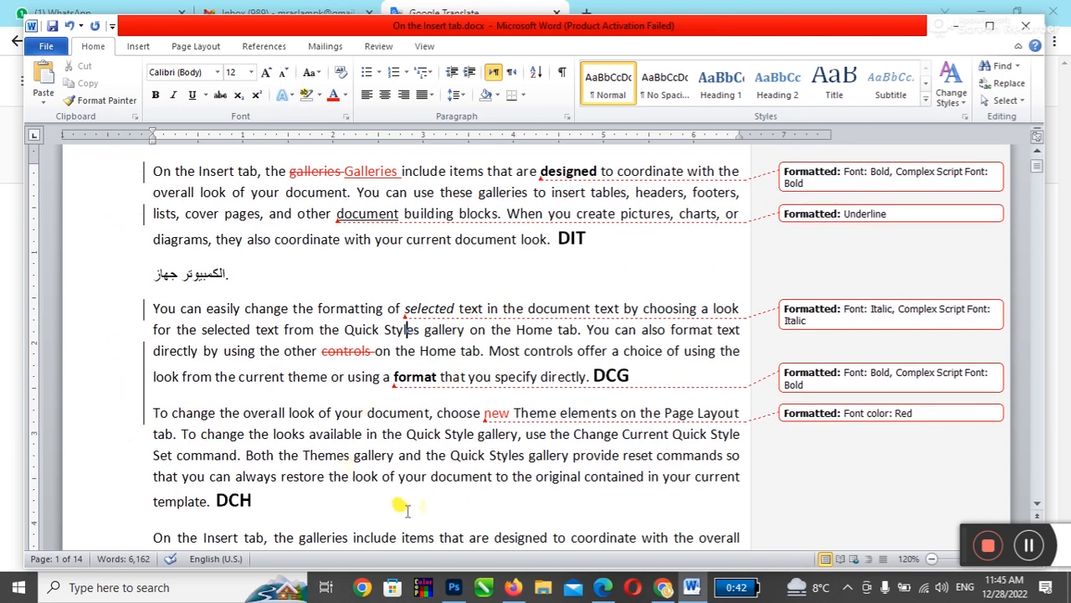
drag(302, 454, 310, 455)
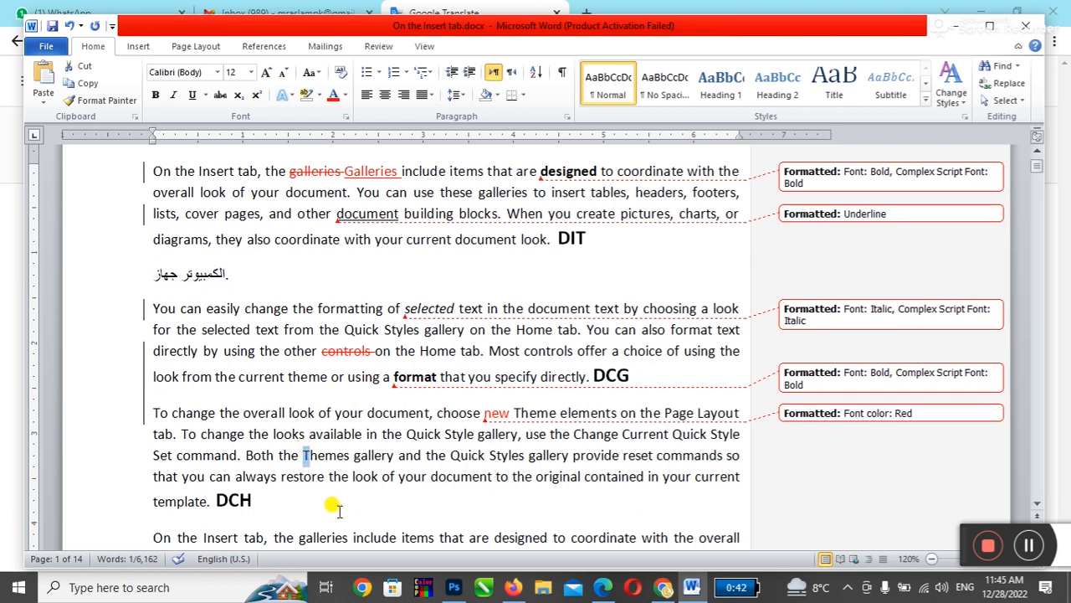
text(t)
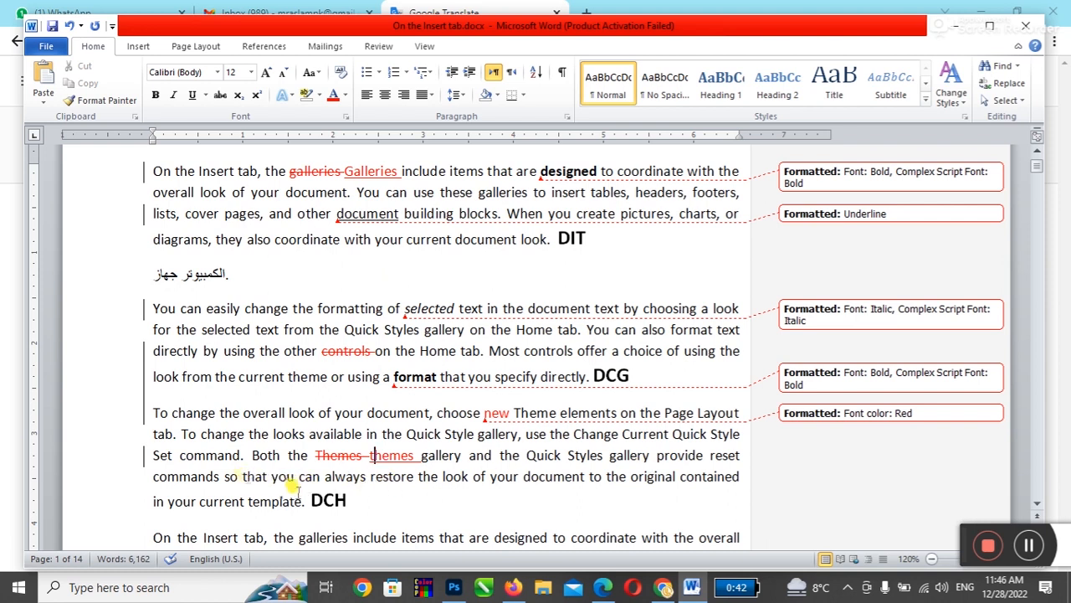
Step: Delete the space between 'template.' and 'DCH', then return to the first paragraph
drag(299, 500, 317, 523)
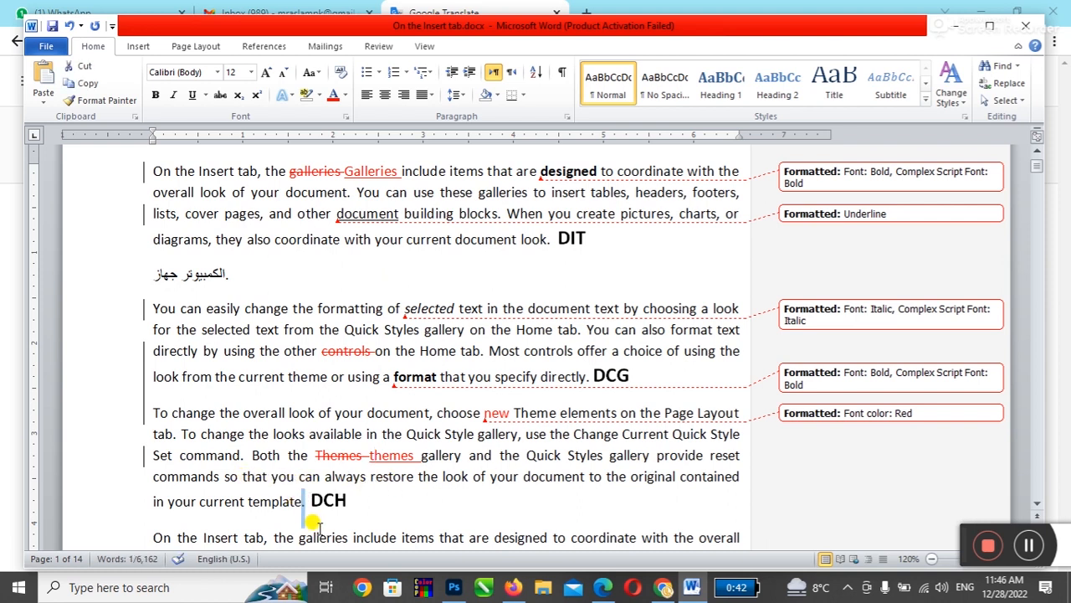
key(Delete)
click(356, 500)
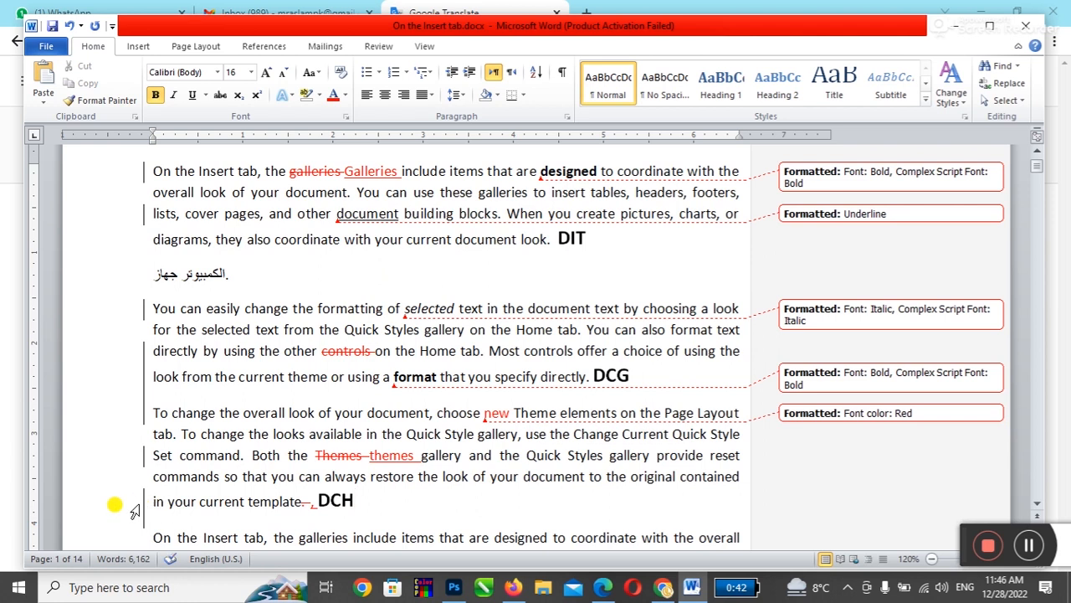
scroll(113, 502, up, 2)
click(150, 259)
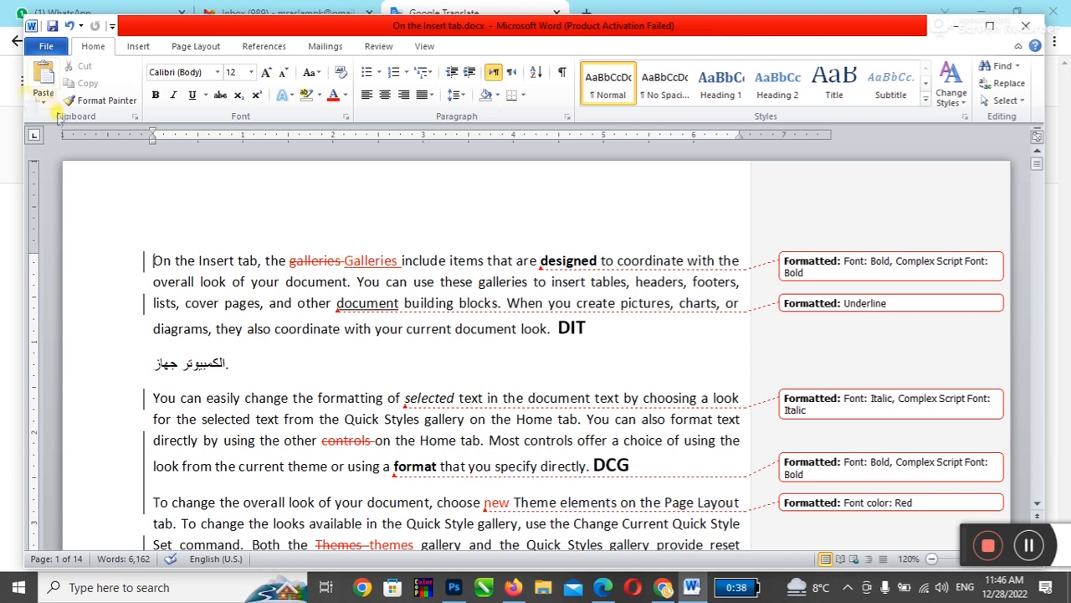
Step: Stop protection in Restrict Editing by entering the password, then close the pane
click(376, 46)
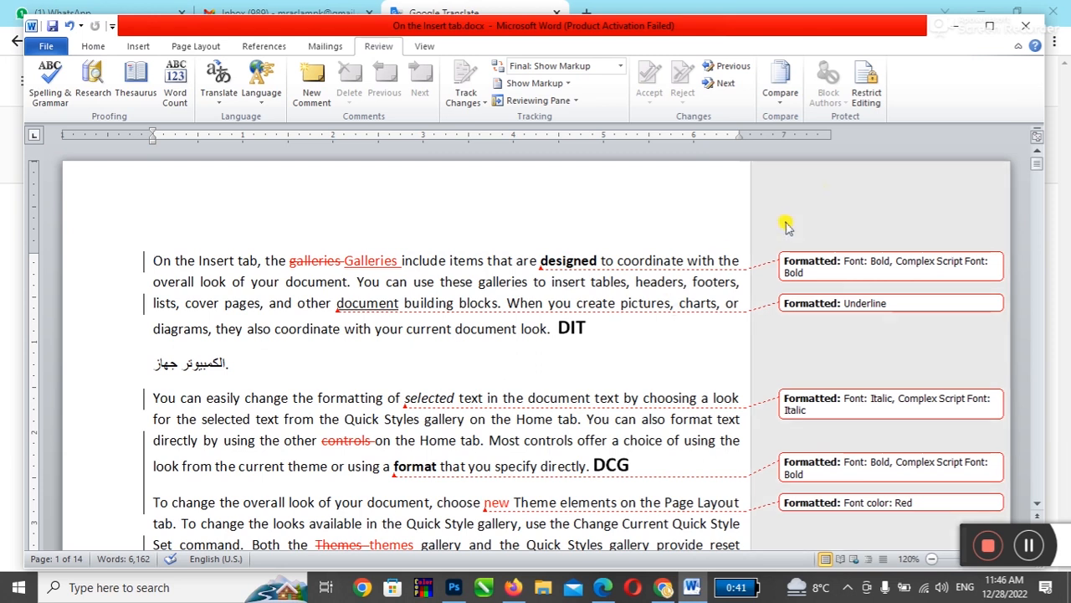
click(866, 88)
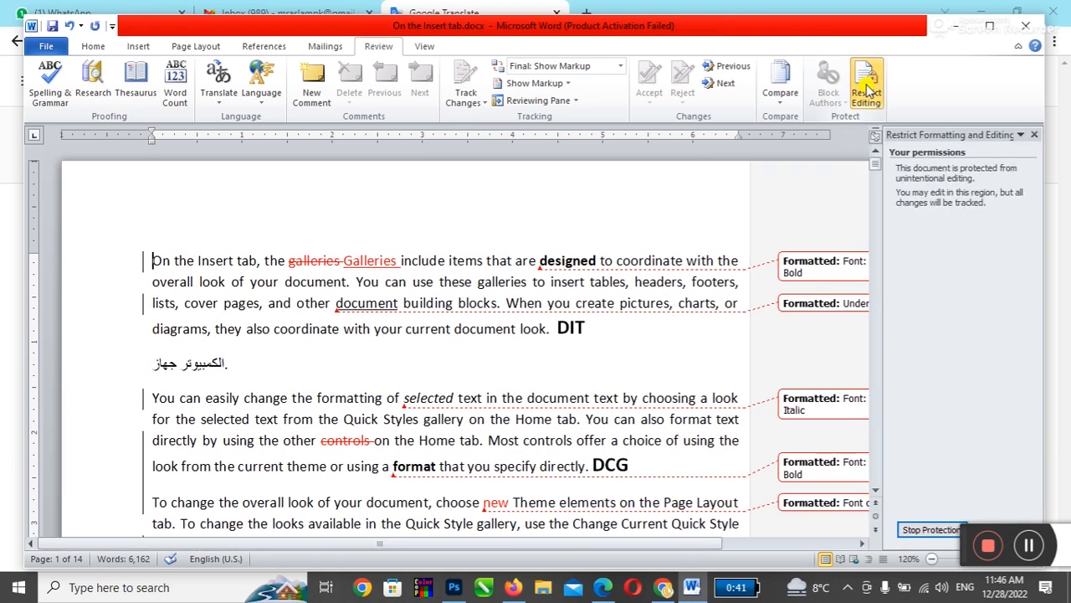
click(925, 526)
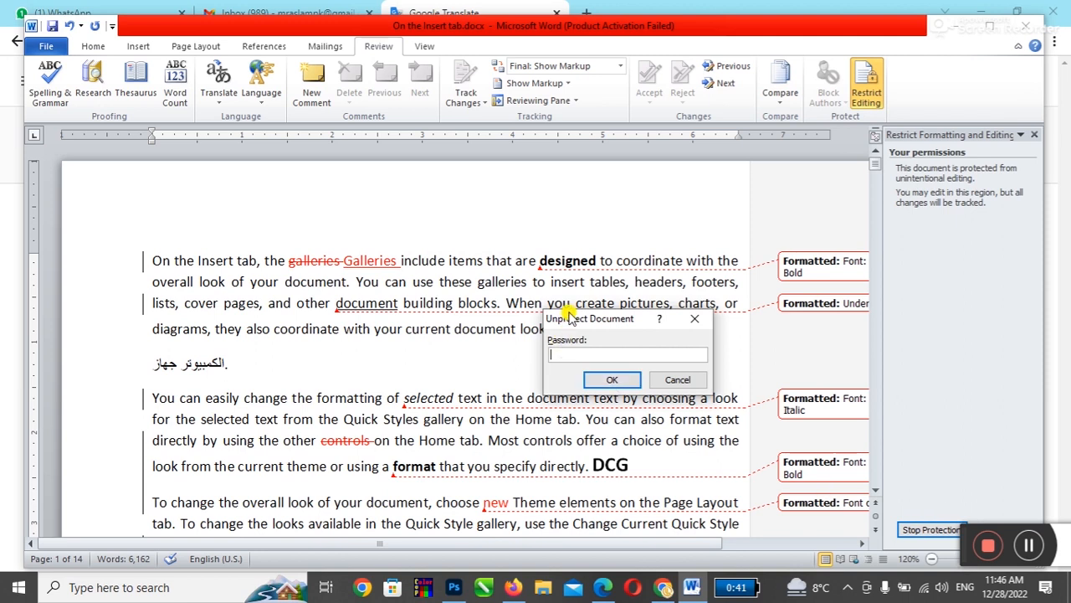
text(123)
click(612, 379)
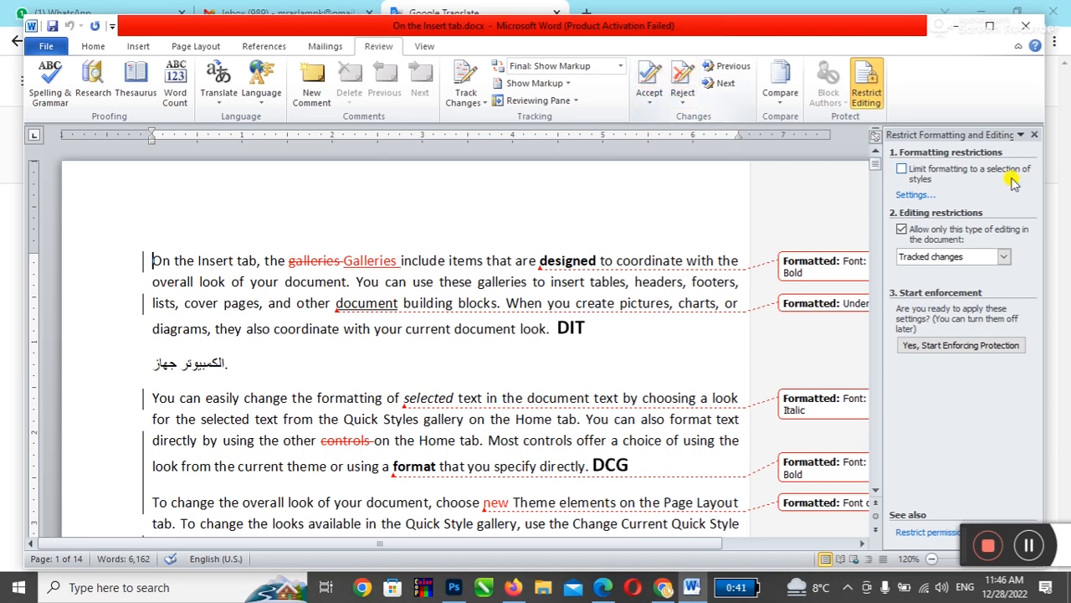
click(1035, 137)
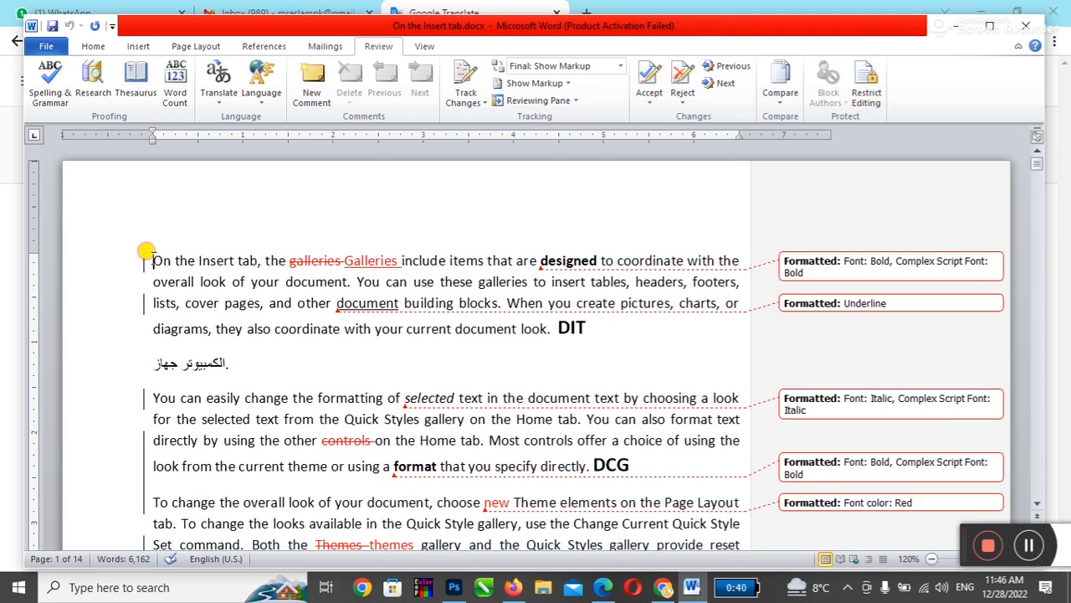
Step: Accept the 'Galleries' replacement and the bold on 'designed'
click(725, 84)
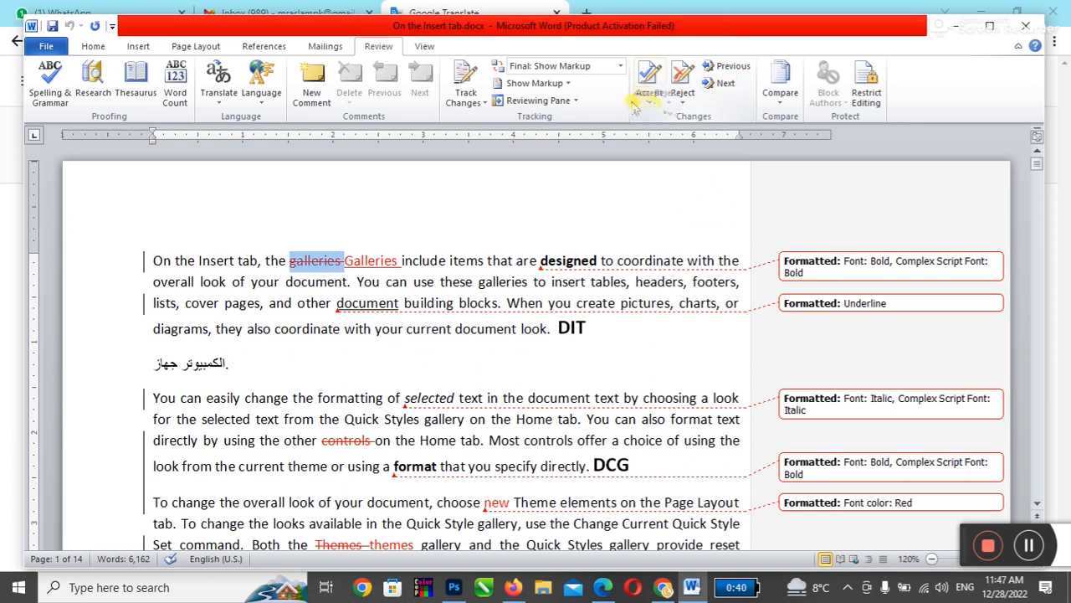
click(650, 77)
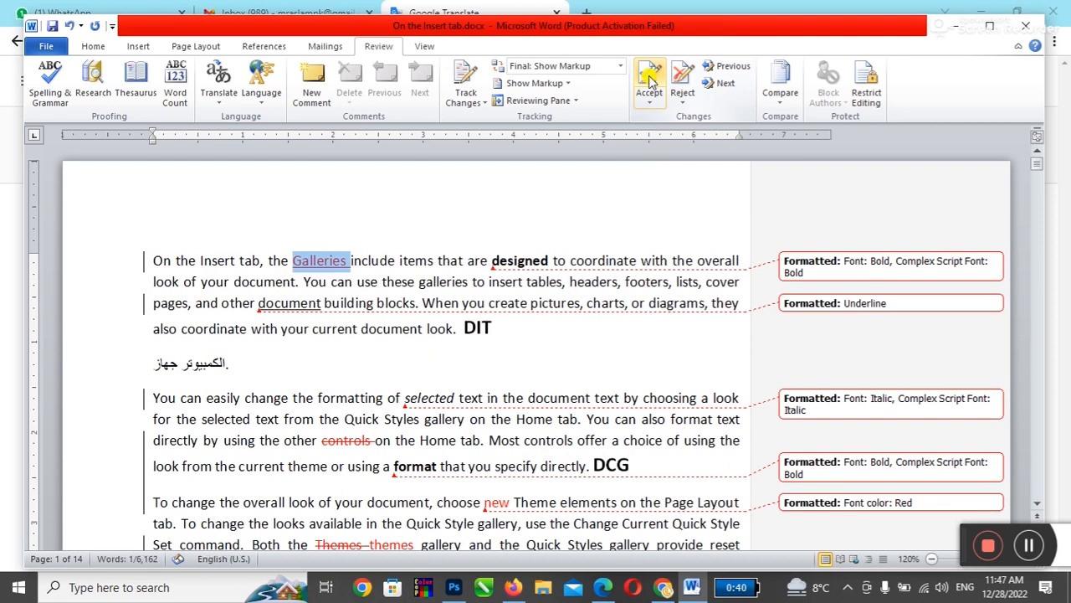
click(649, 77)
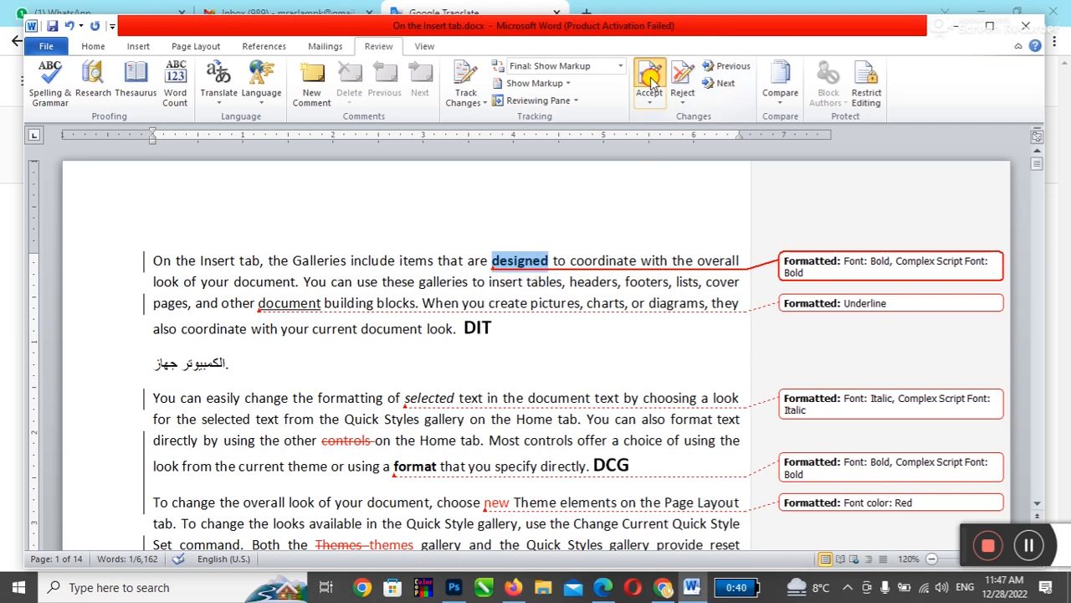
click(651, 77)
Step: Reject the remaining changes: underline, italic, deleted 'controls', bold 'format', red 'new', 'themes' edit, deleted space
click(680, 82)
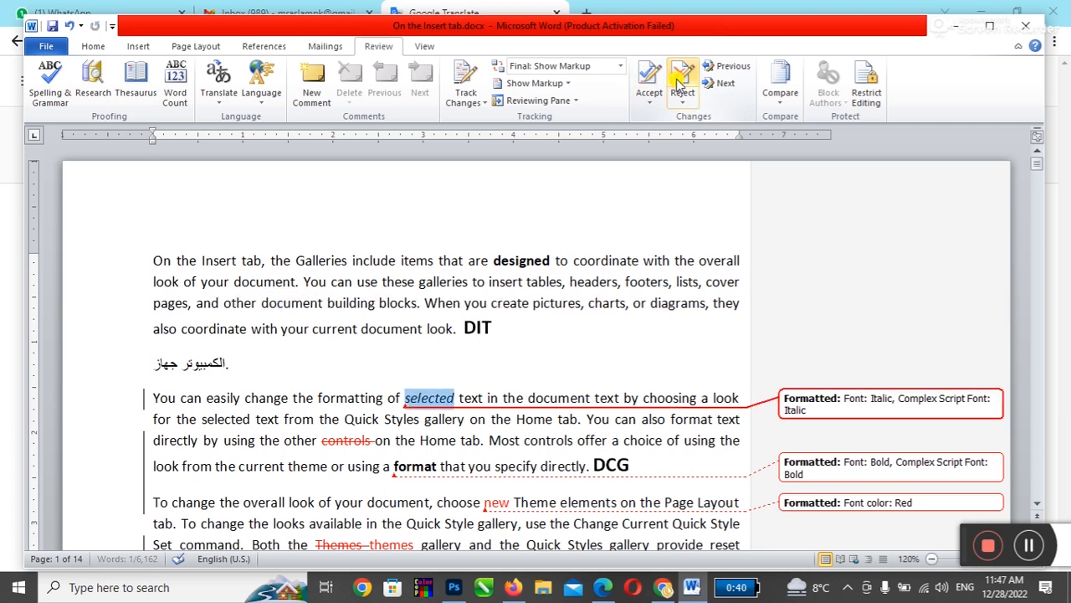
click(679, 82)
click(679, 82)
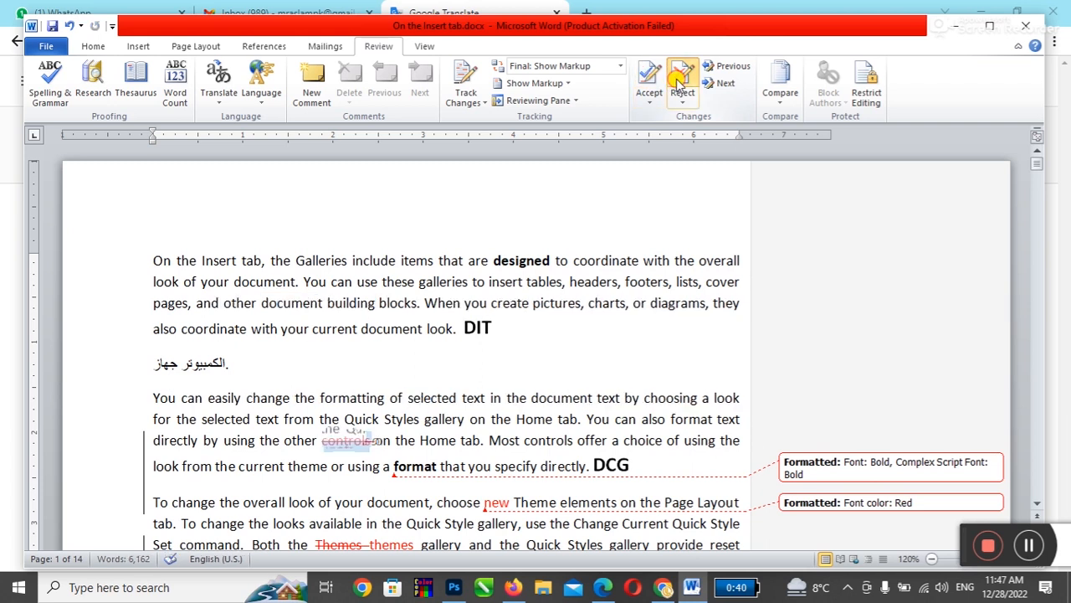
click(679, 82)
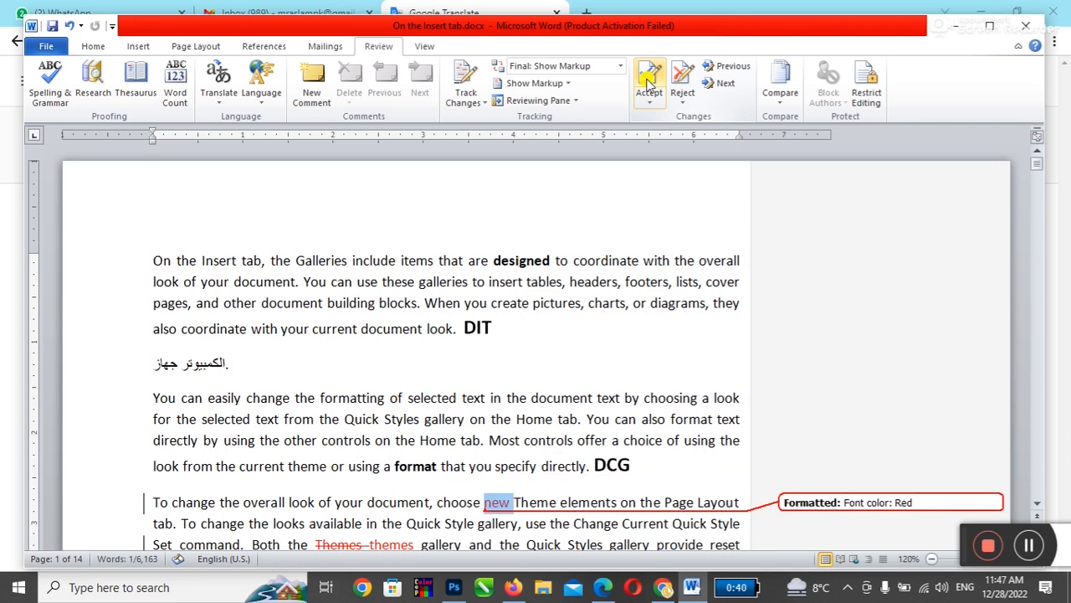
click(682, 81)
click(682, 81)
click(682, 82)
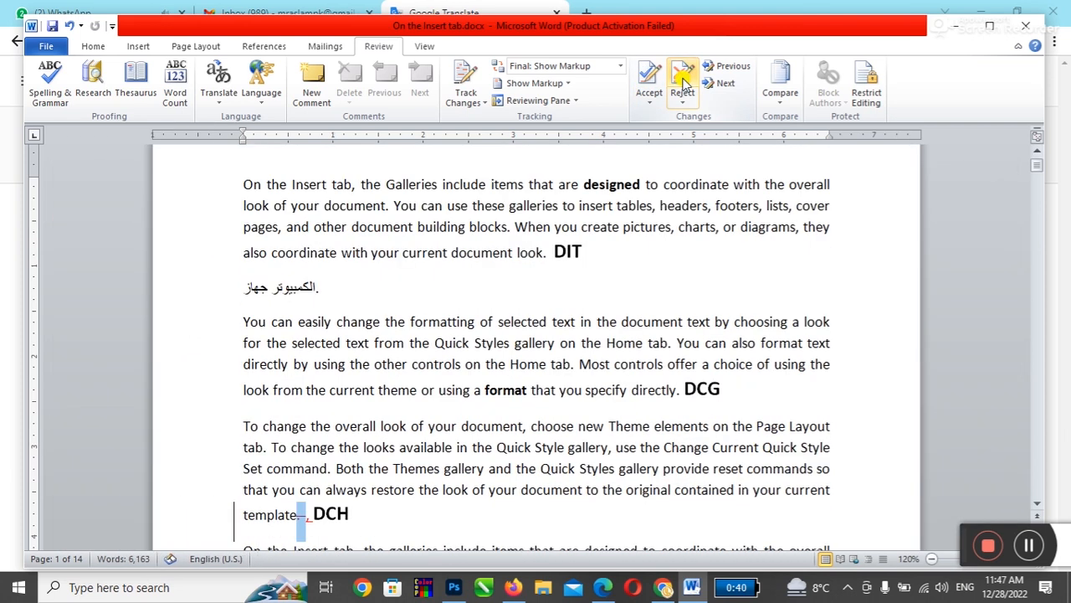
click(682, 81)
click(682, 81)
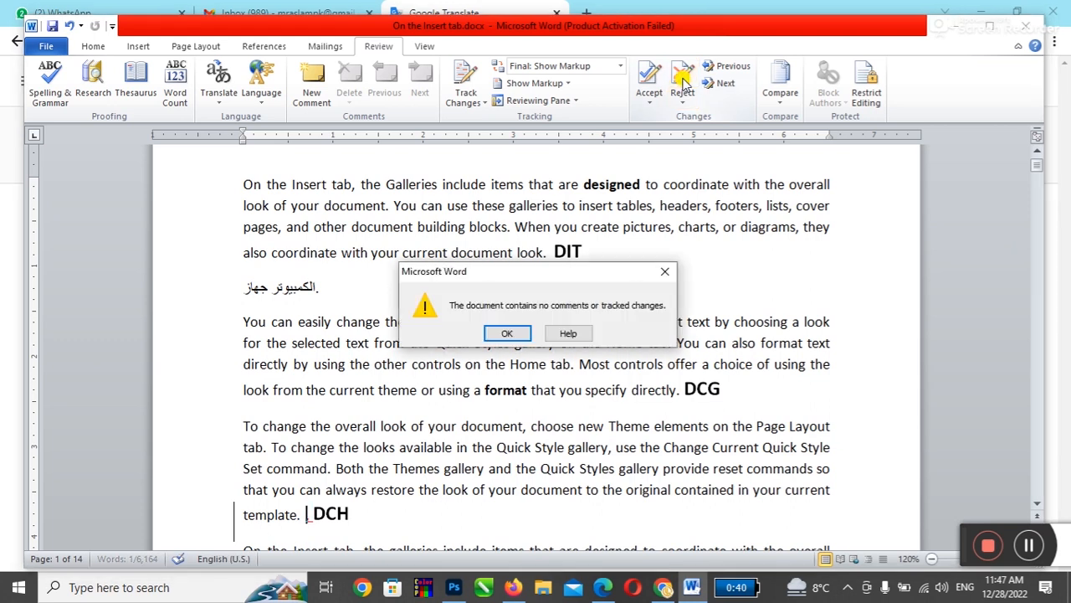
click(500, 332)
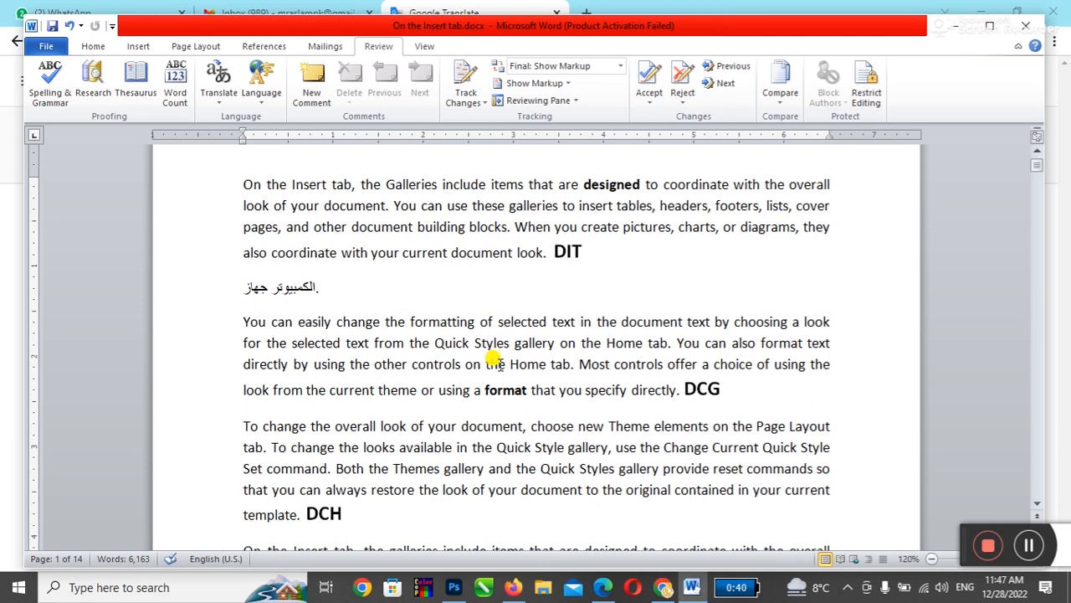
Step: Switch the review display to Final
scroll(495, 363, up, 1)
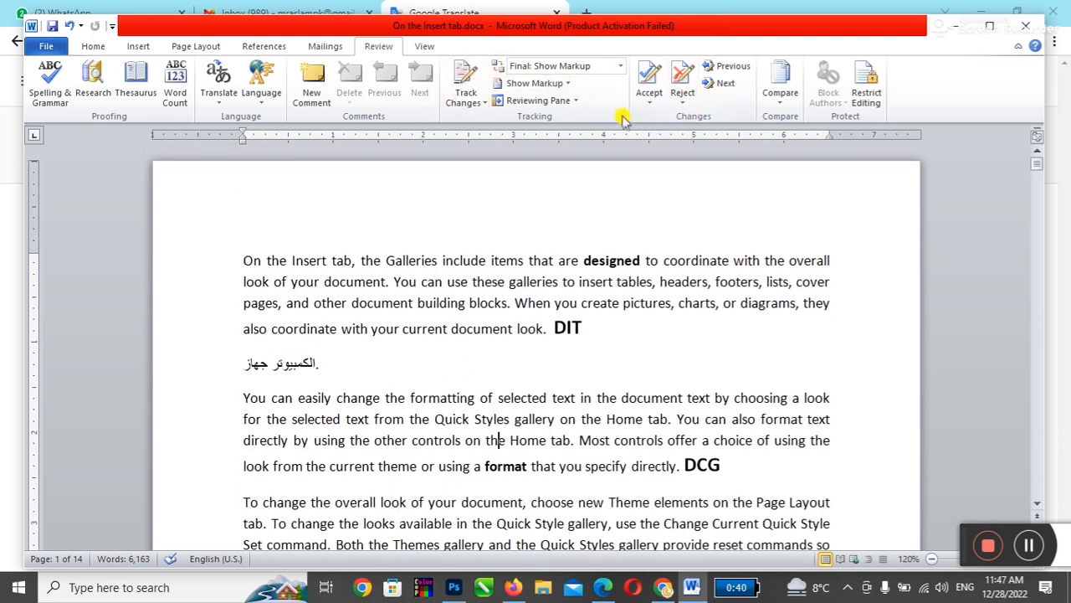
click(617, 69)
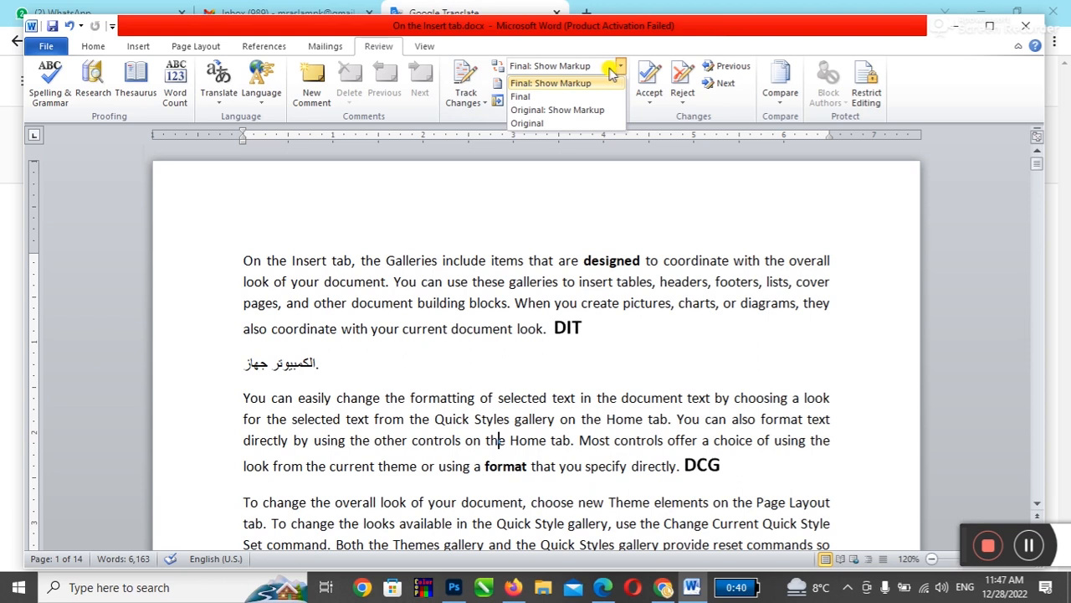
click(598, 97)
click(662, 341)
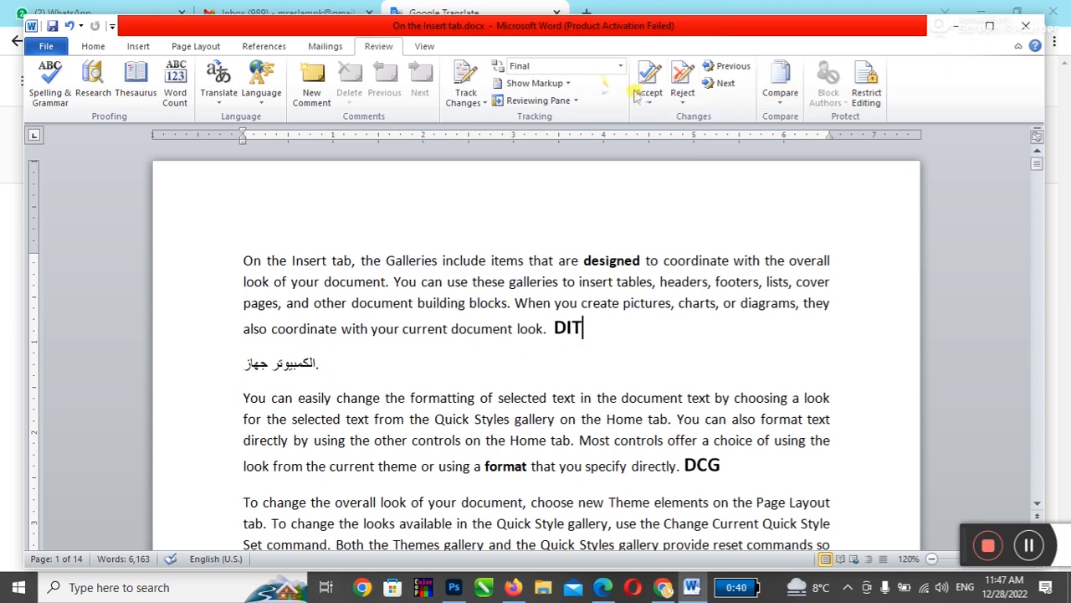
Step: Save the document, then close the Google Translate tab in Chrome
click(51, 32)
click(553, 397)
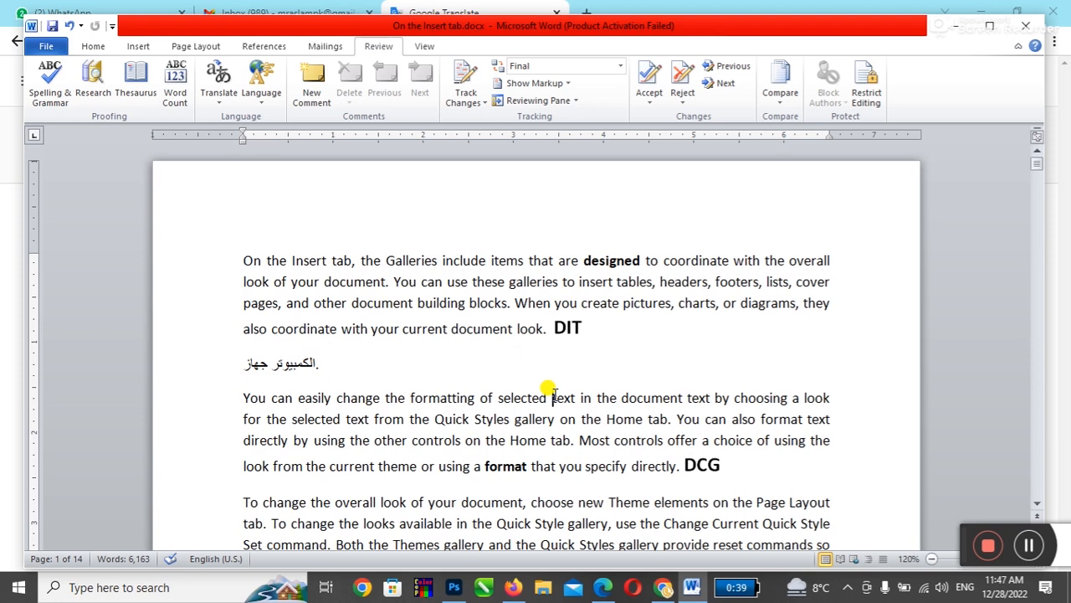
click(553, 397)
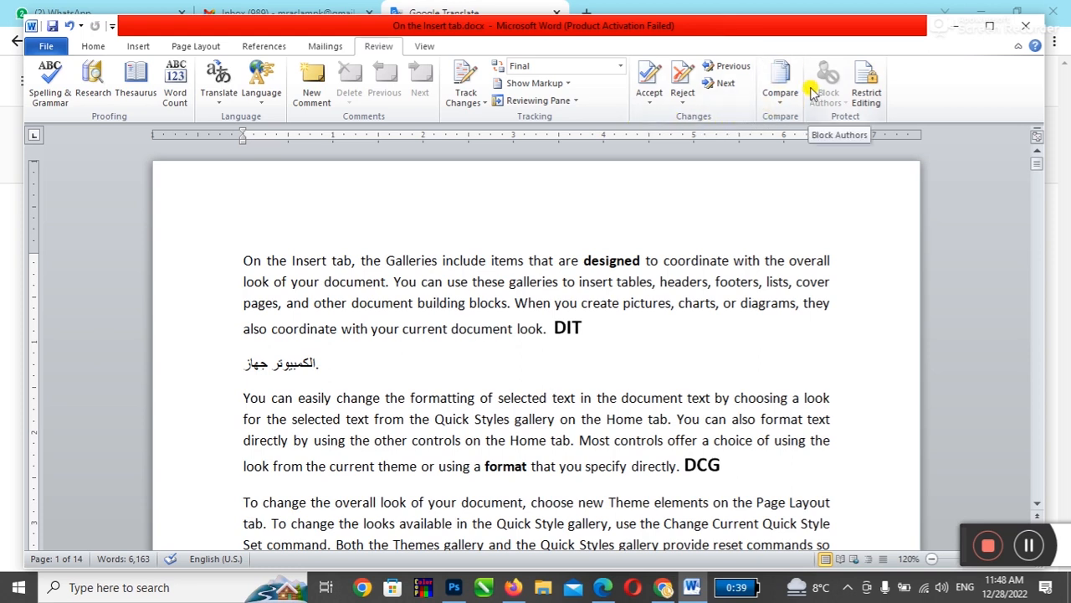
click(779, 98)
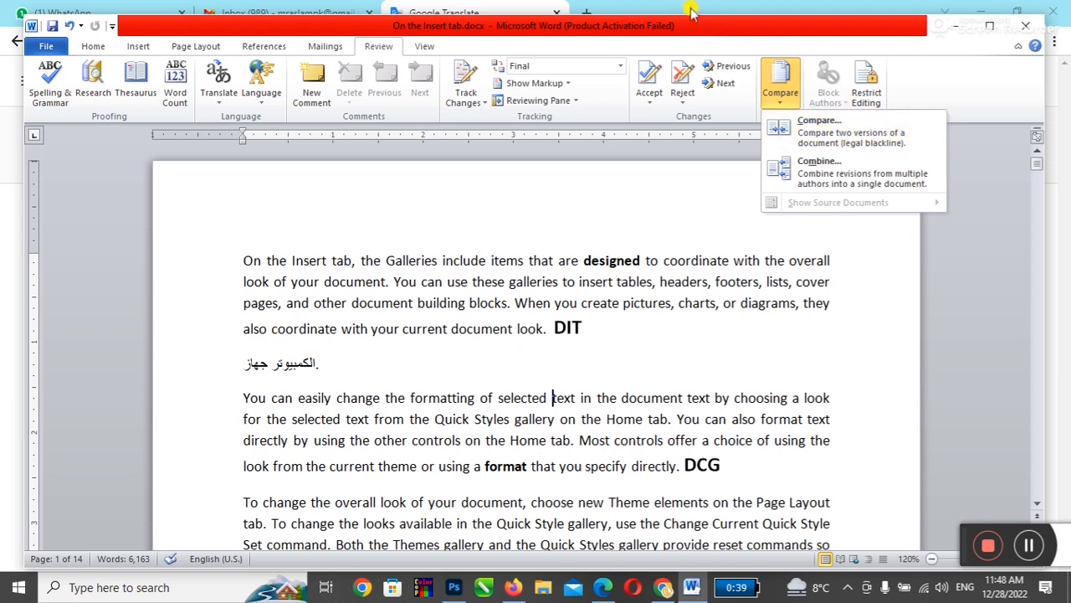
click(663, 587)
click(553, 15)
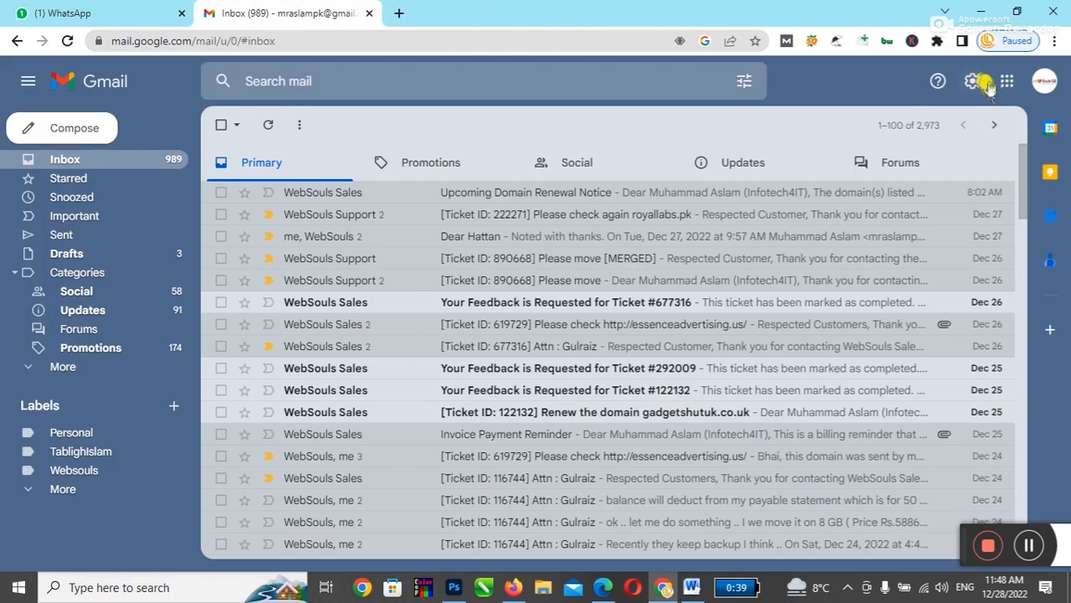
Step: Close the Word window and open the Documents folder from This PC
click(971, 12)
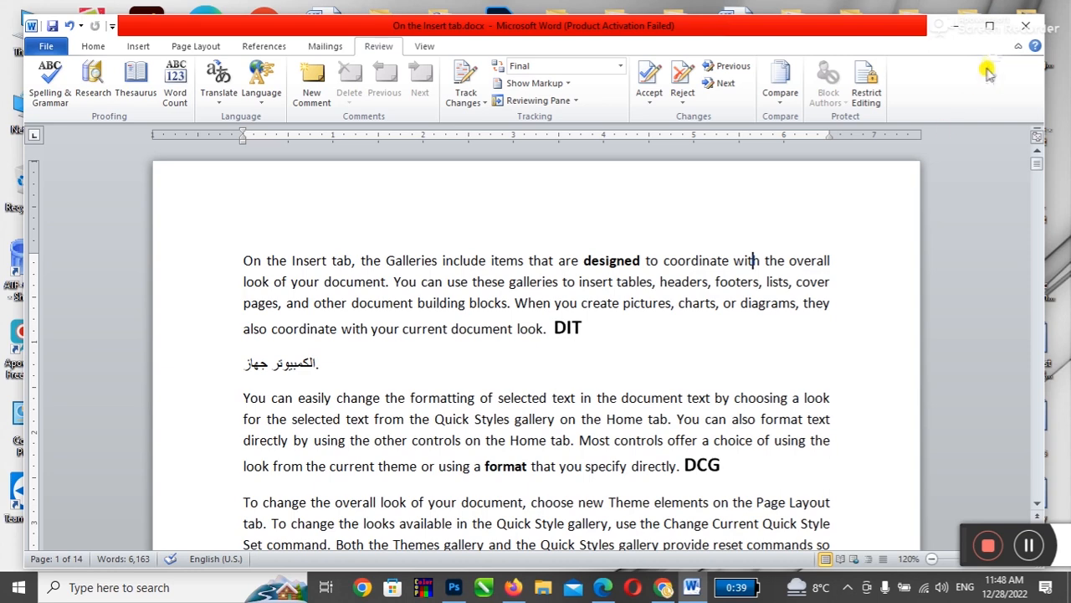
click(1026, 25)
double_click(32, 30)
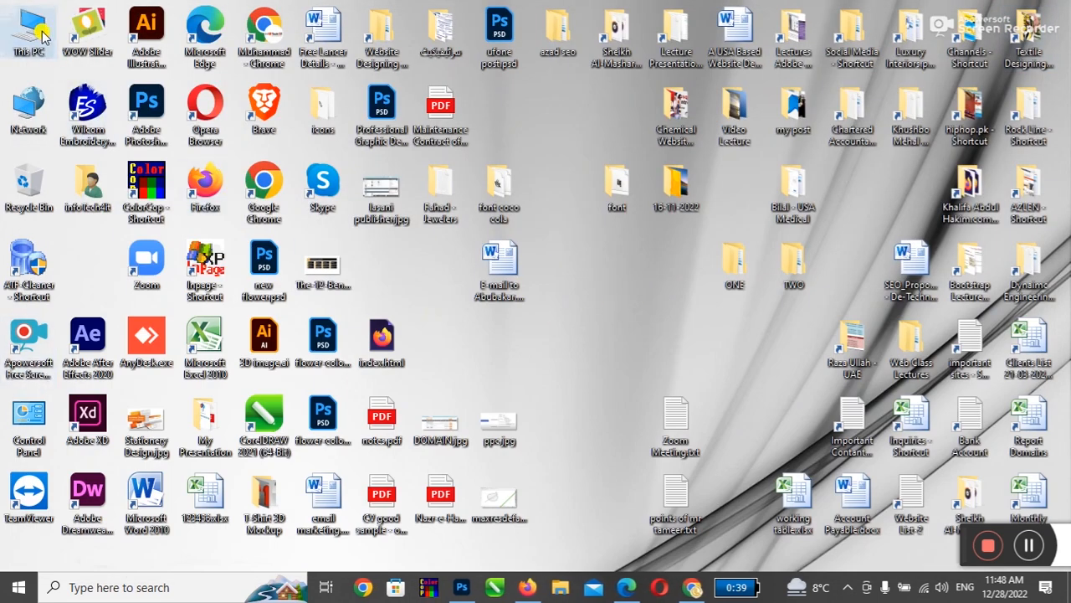
double_click(637, 129)
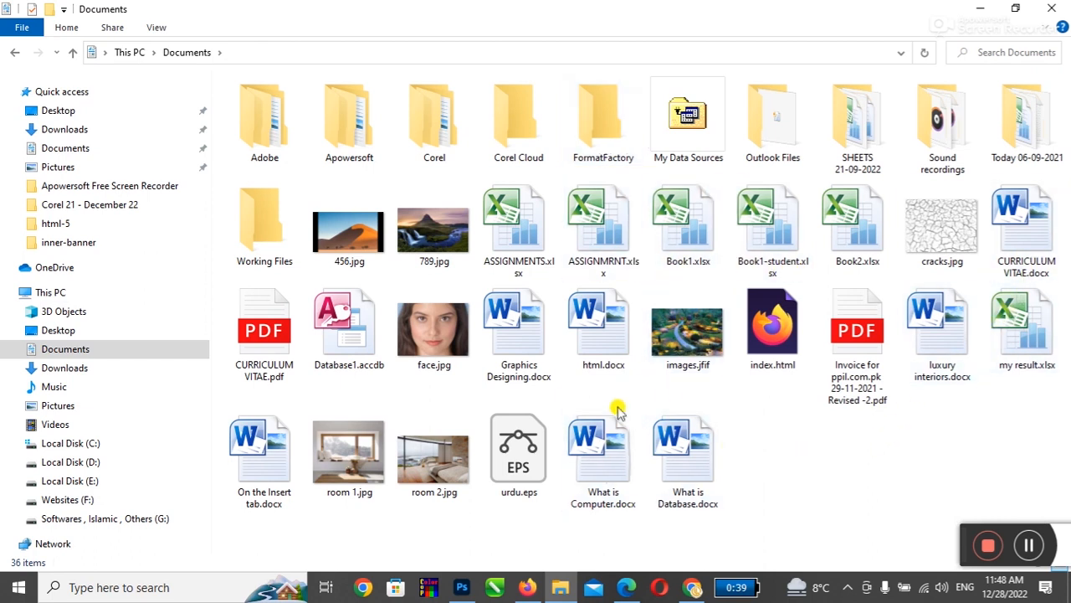
Step: Preview Graphics Designing.docx, close it, and open On the Insert tab.docx
double_click(505, 326)
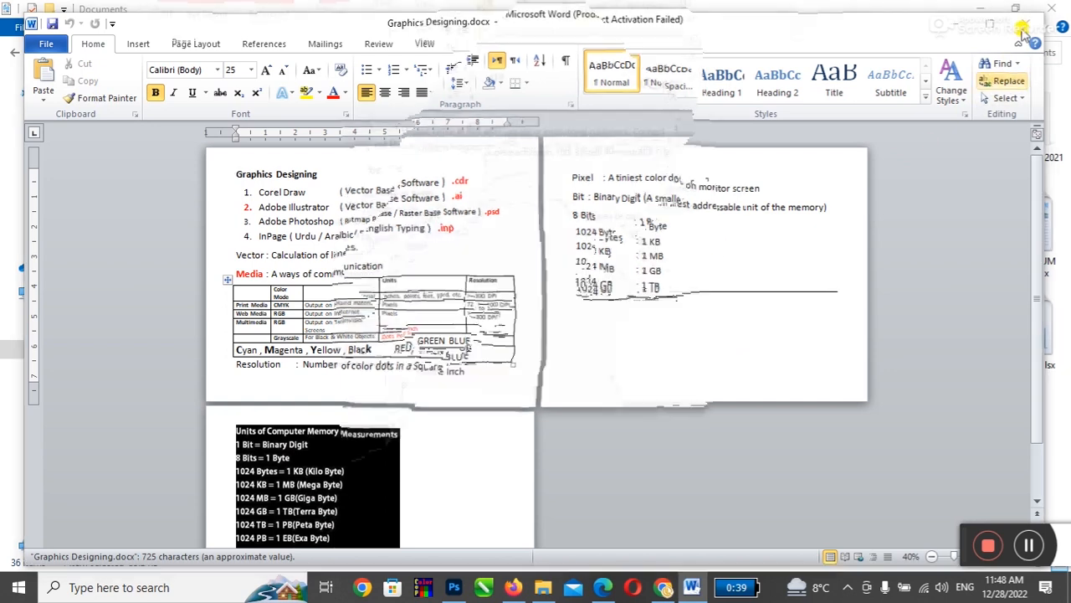
click(691, 443)
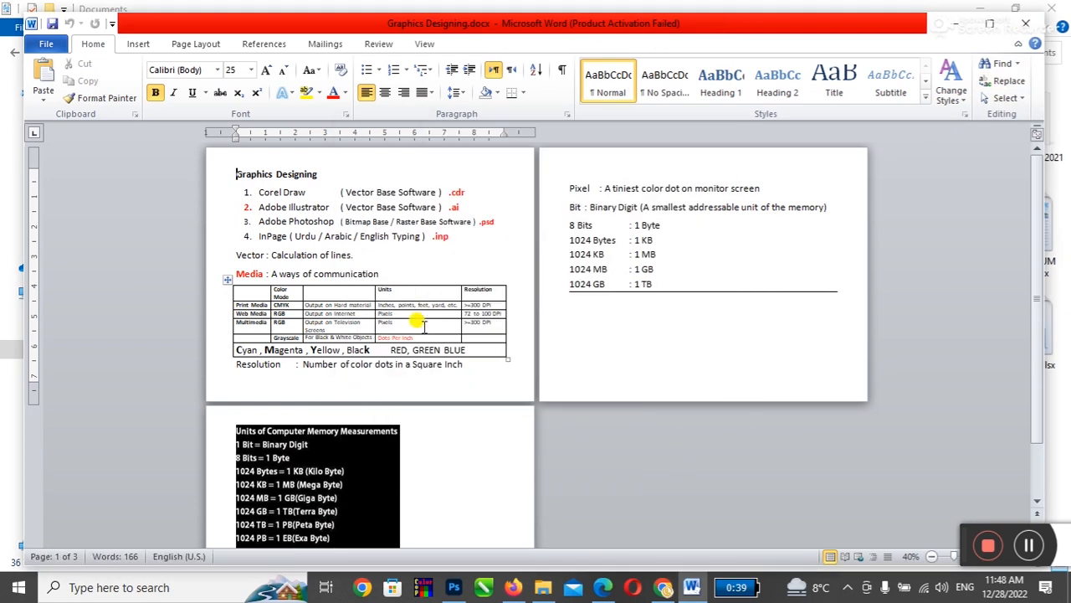
click(1026, 23)
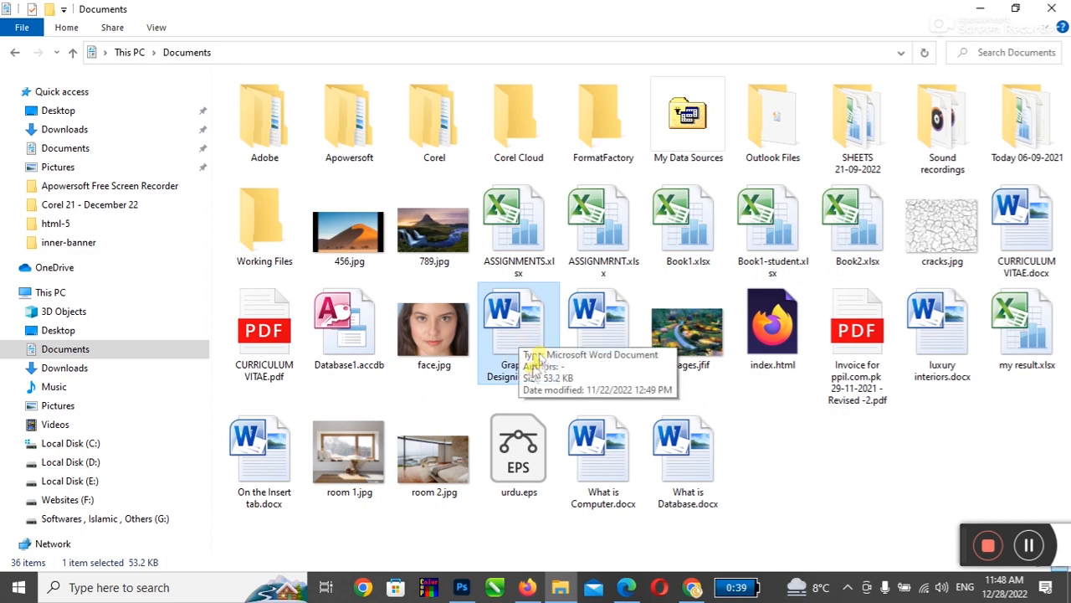
double_click(261, 448)
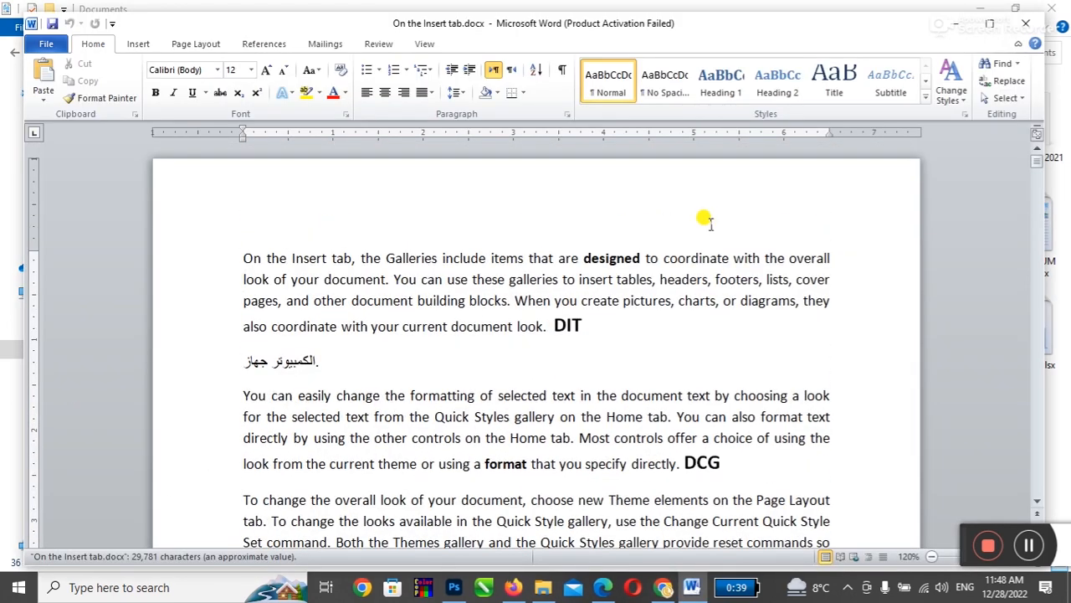
Step: Close Word and rename On the Insert tab.docx to one.docx
click(718, 132)
click(1026, 24)
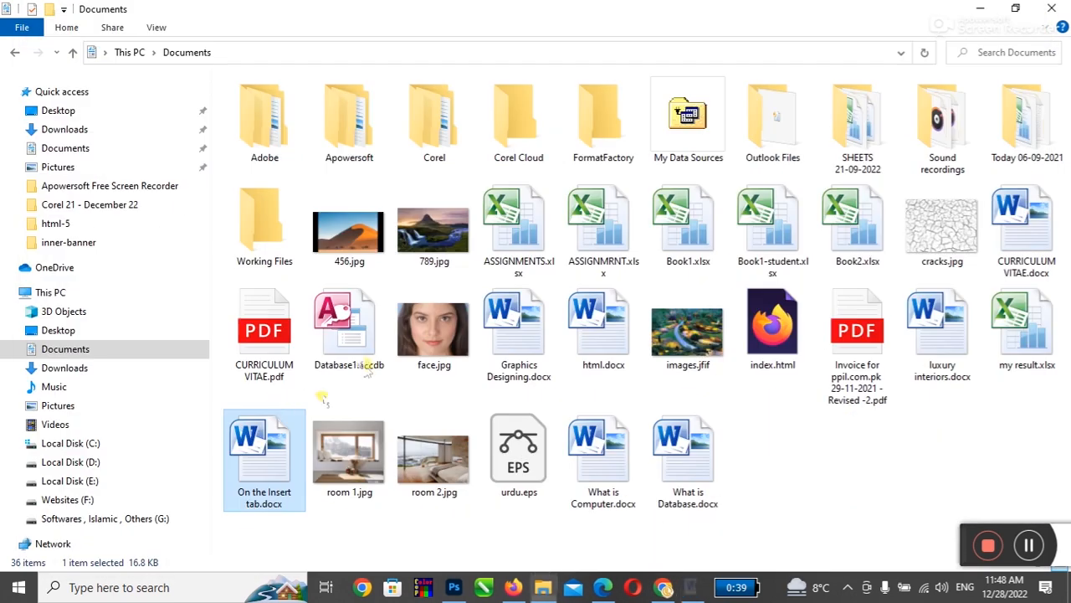
key(F2)
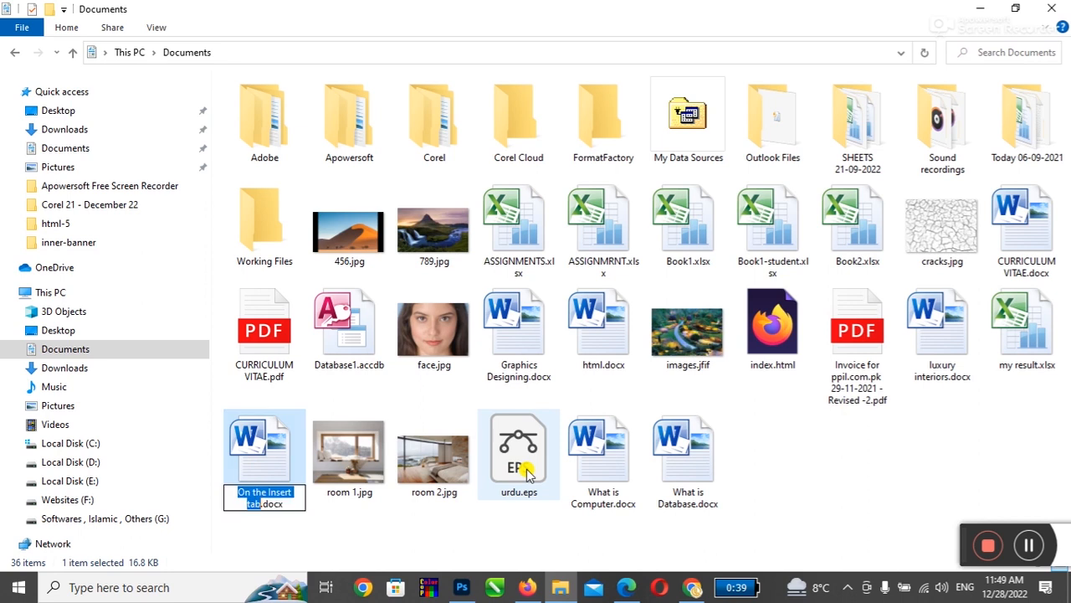
text(one)
key(Return)
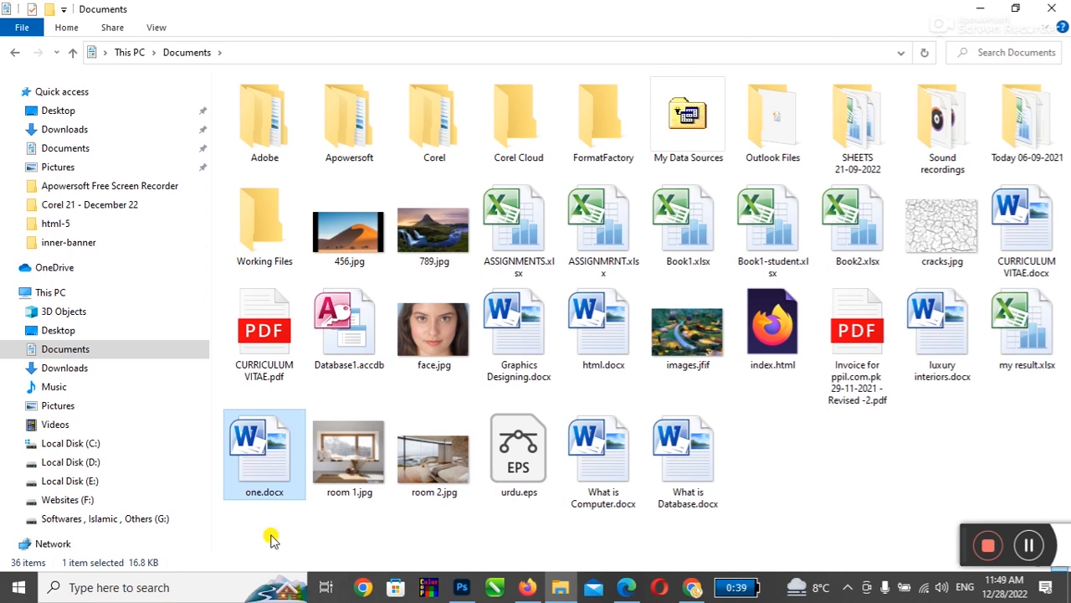
Step: Duplicate one.docx and rename the copy to two.docx
key(ctrl+c)
key(ctrl+v)
key(F2)
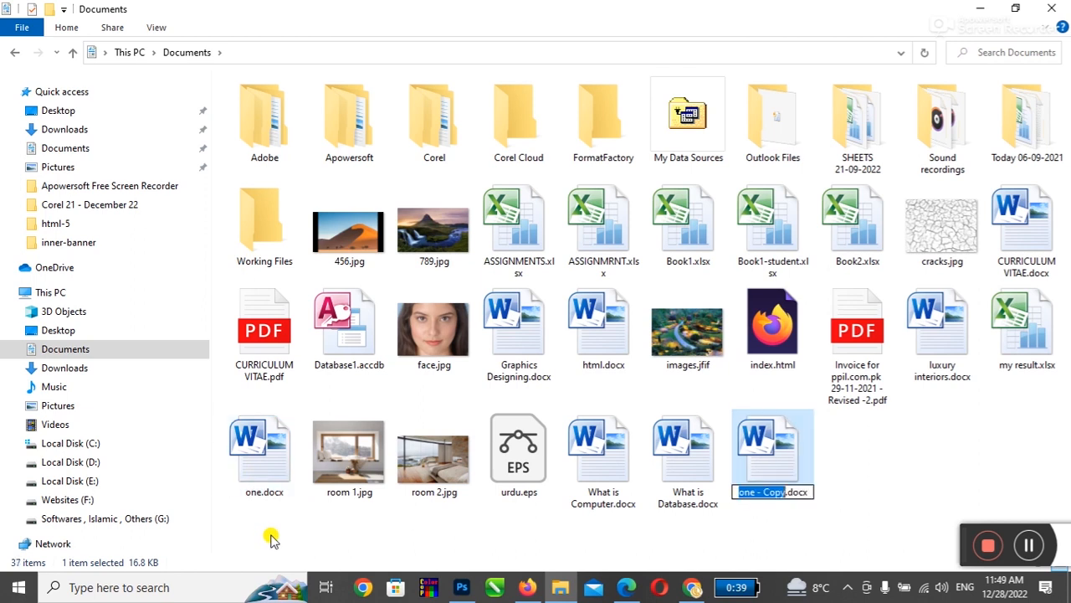
text(two)
key(Return)
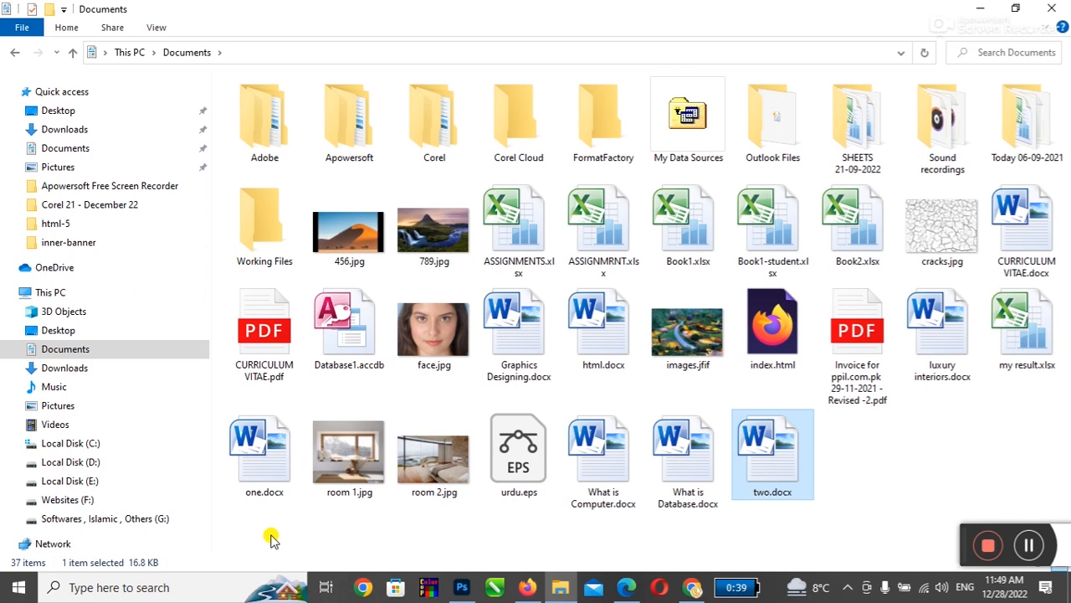
Step: Select one.docx and two.docx together and open both in Word
click(483, 520)
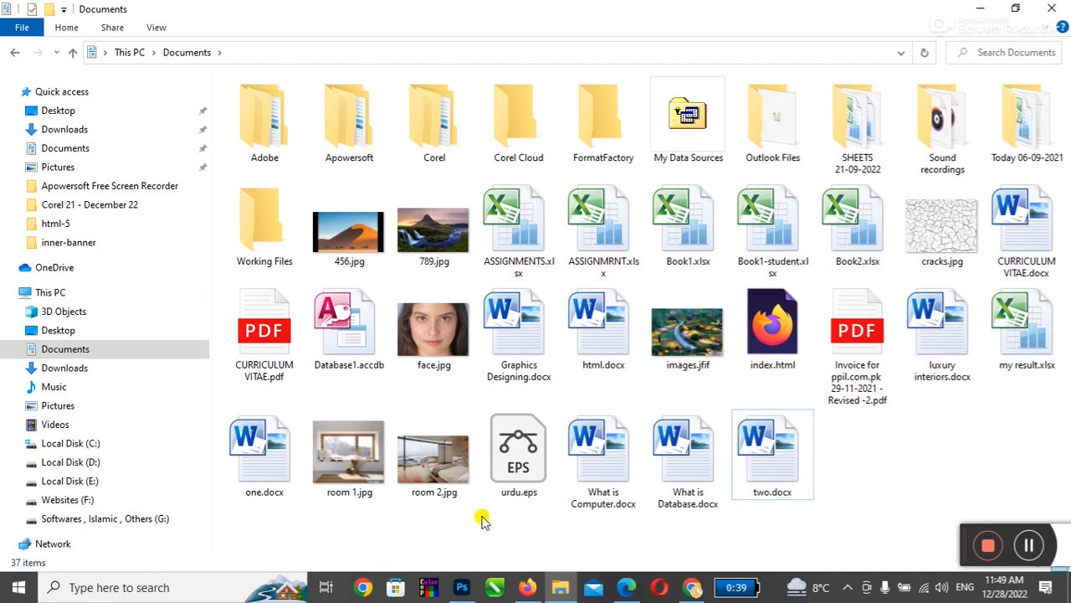
click(248, 452)
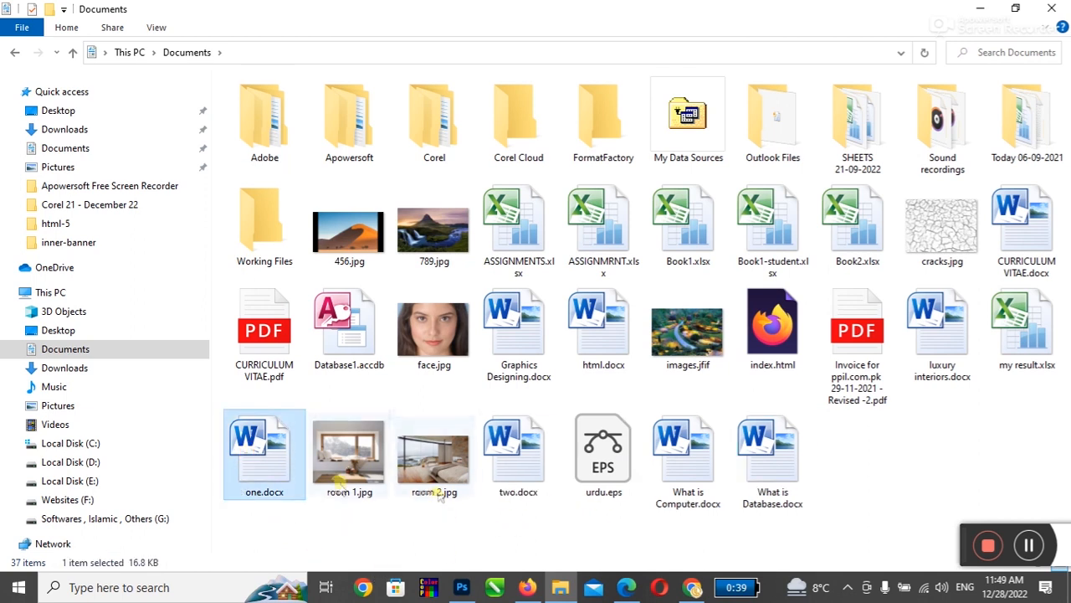
click(532, 463)
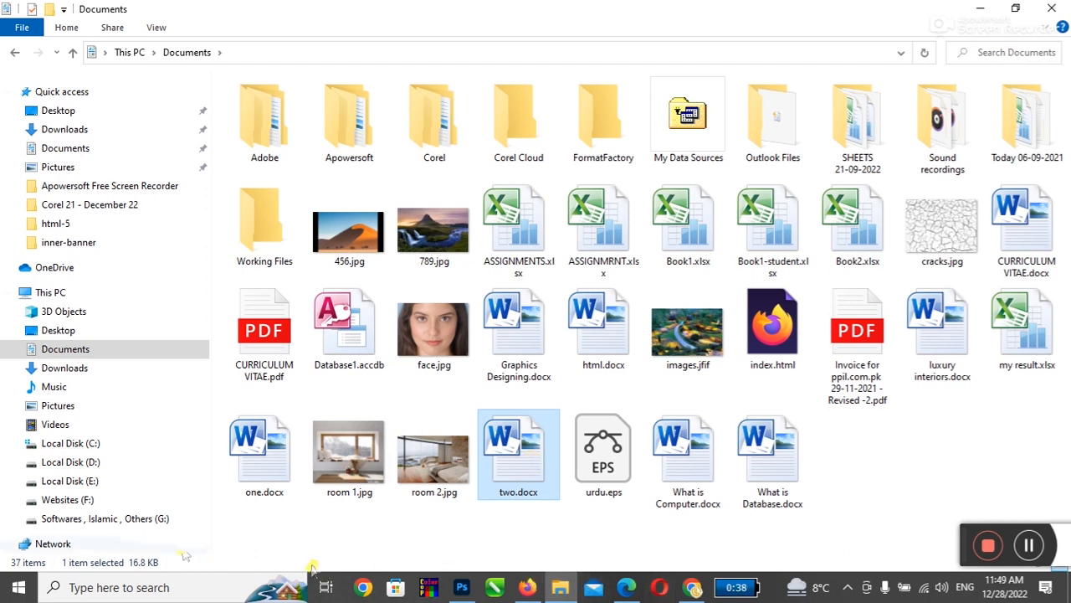
ctrl+click(256, 474)
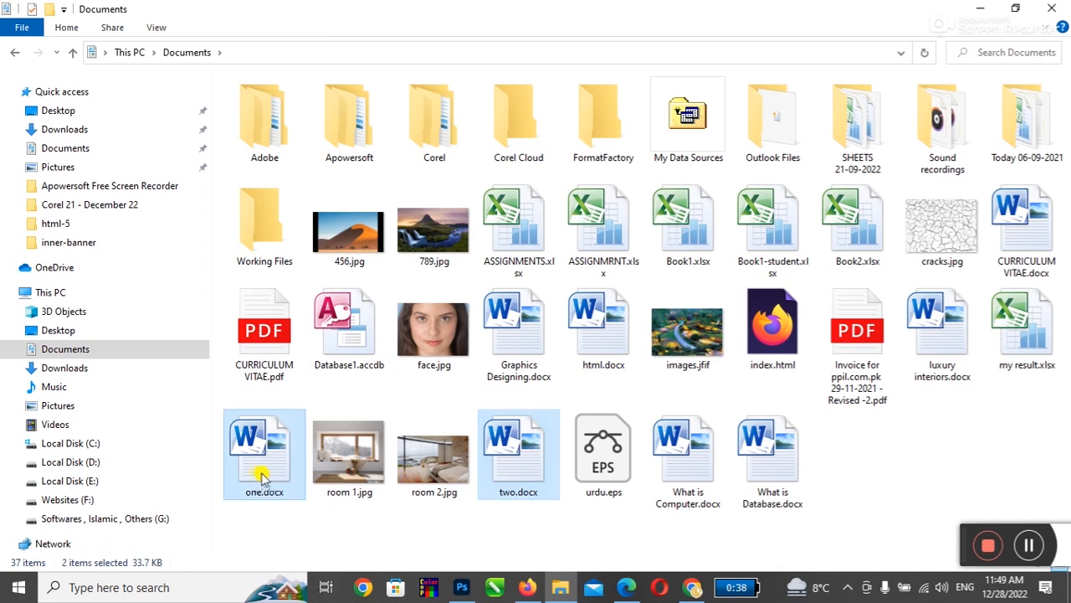
double_click(261, 475)
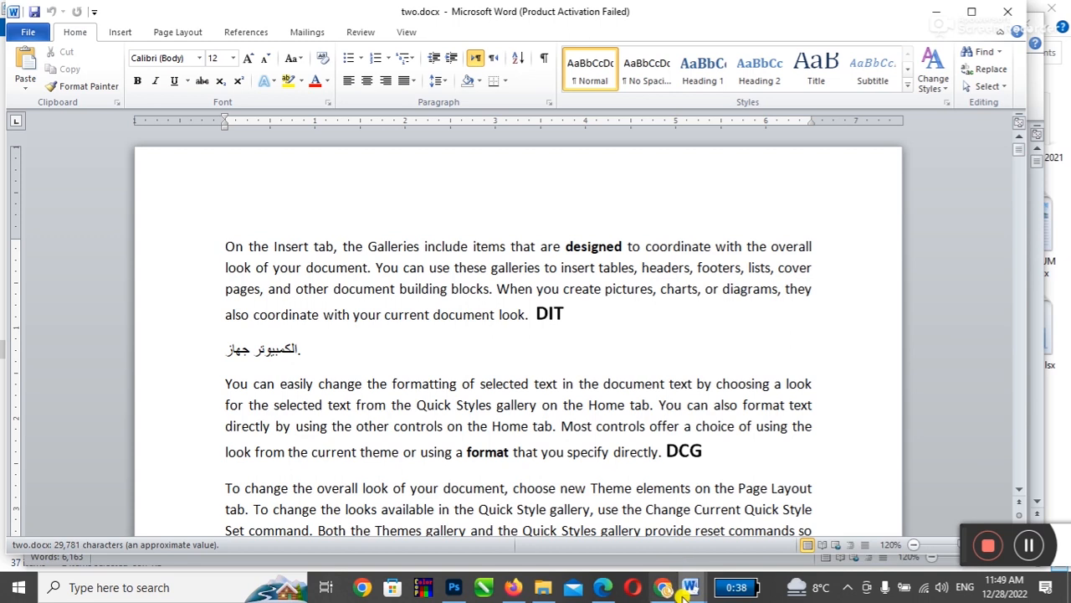
Step: Dismiss the activation notice, switch to one.docx, and cancel the Review Compare dialog
mouse_move(686, 590)
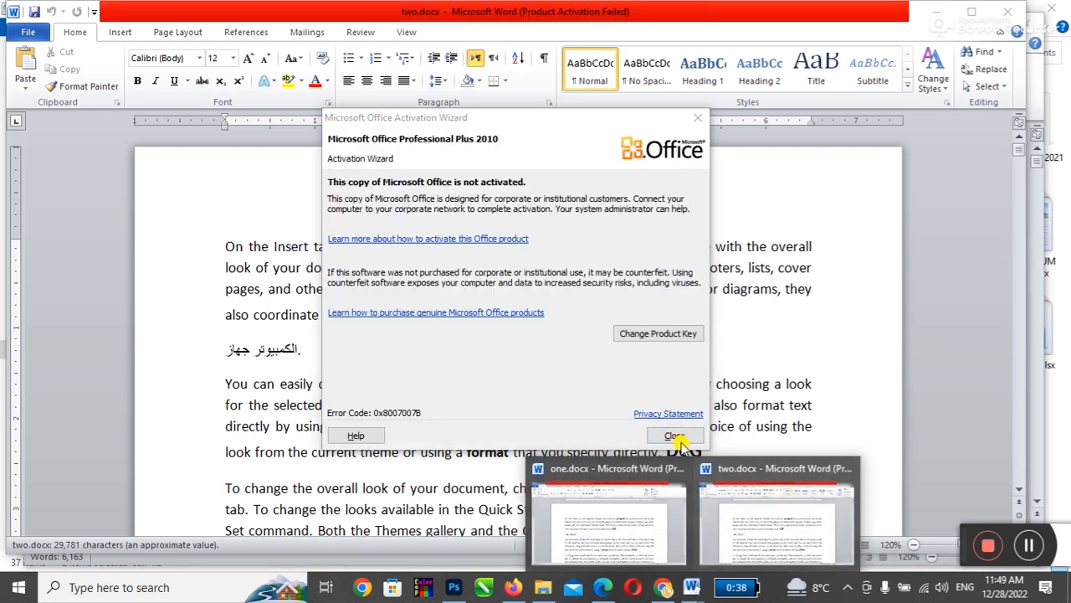
click(675, 435)
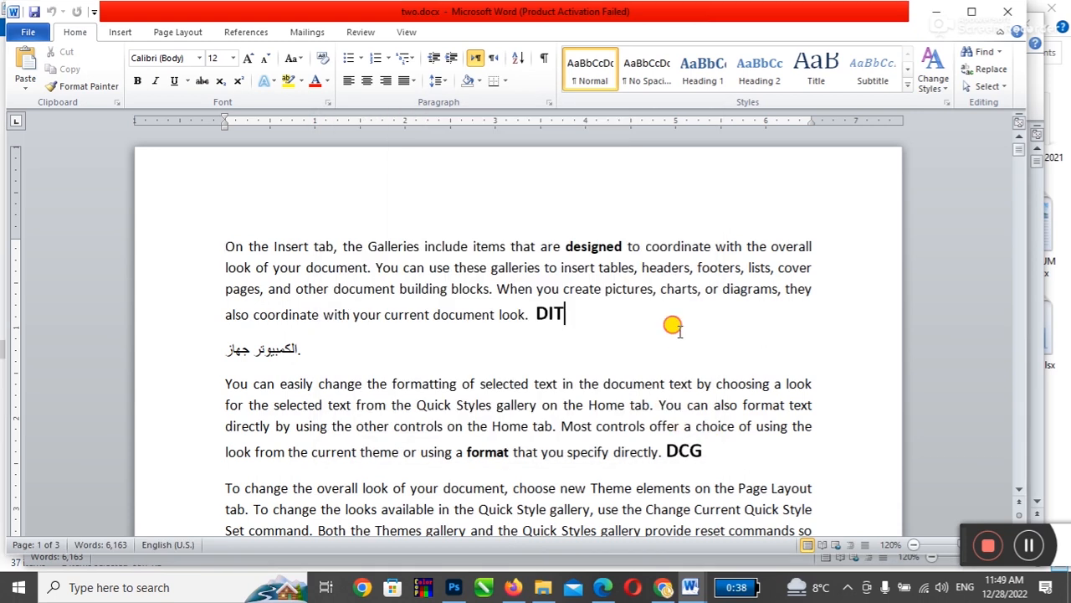
mouse_move(690, 585)
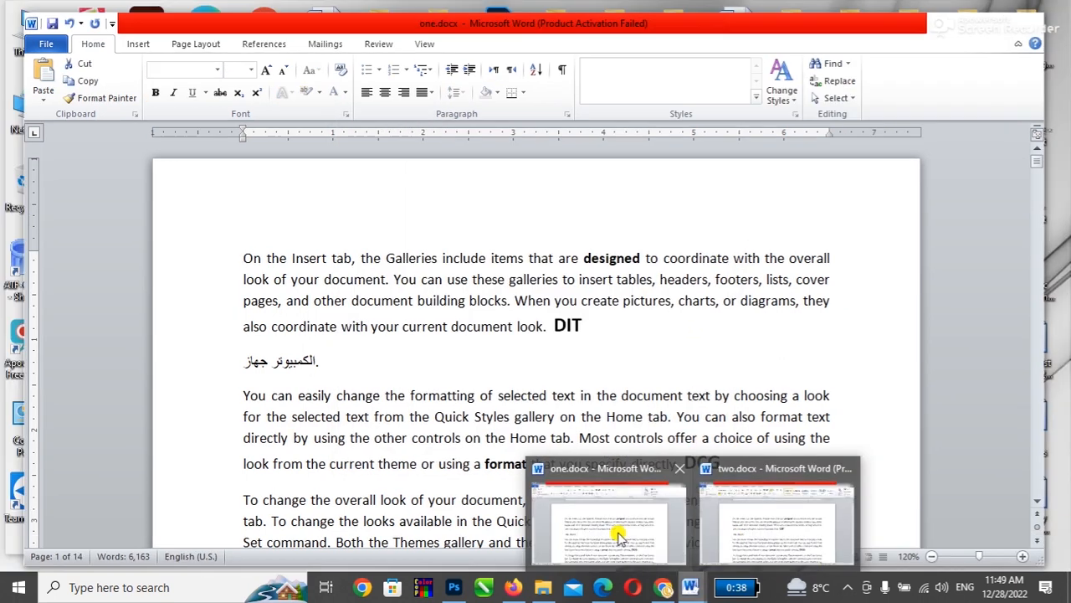
click(619, 533)
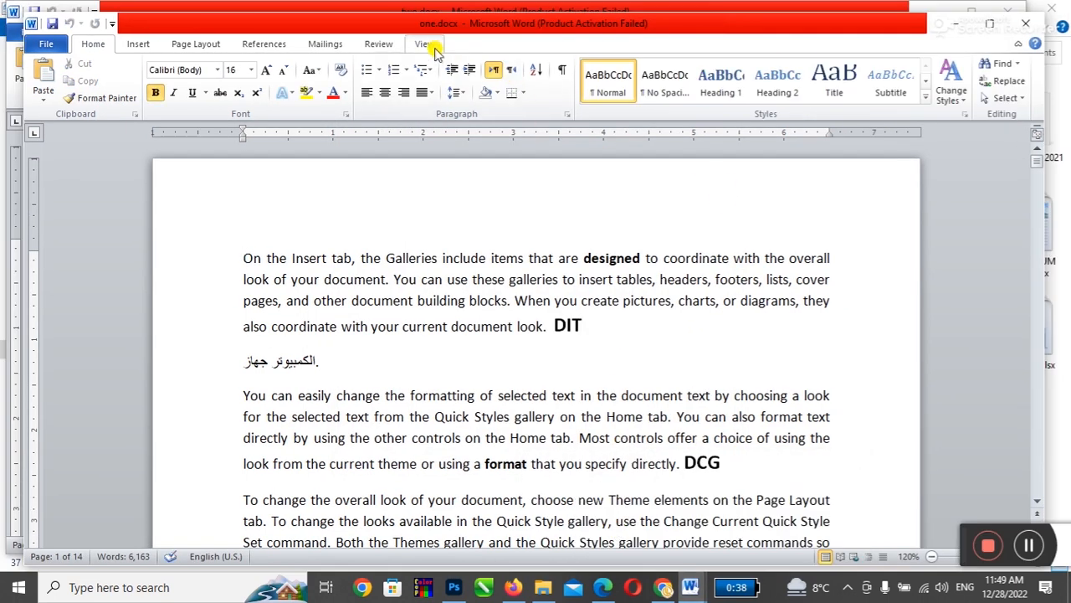
click(378, 45)
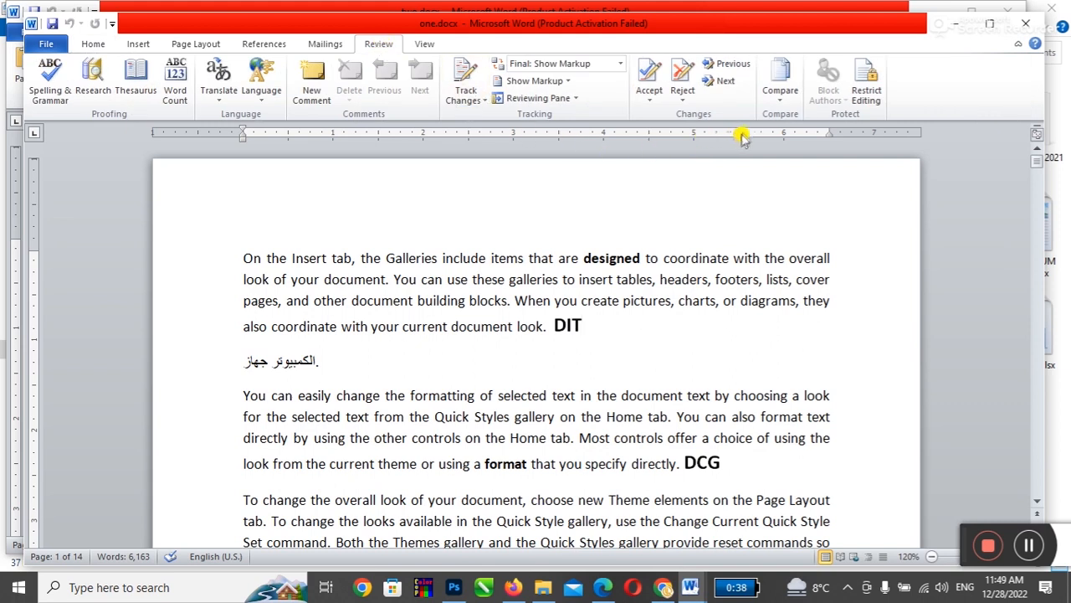
click(781, 92)
click(791, 126)
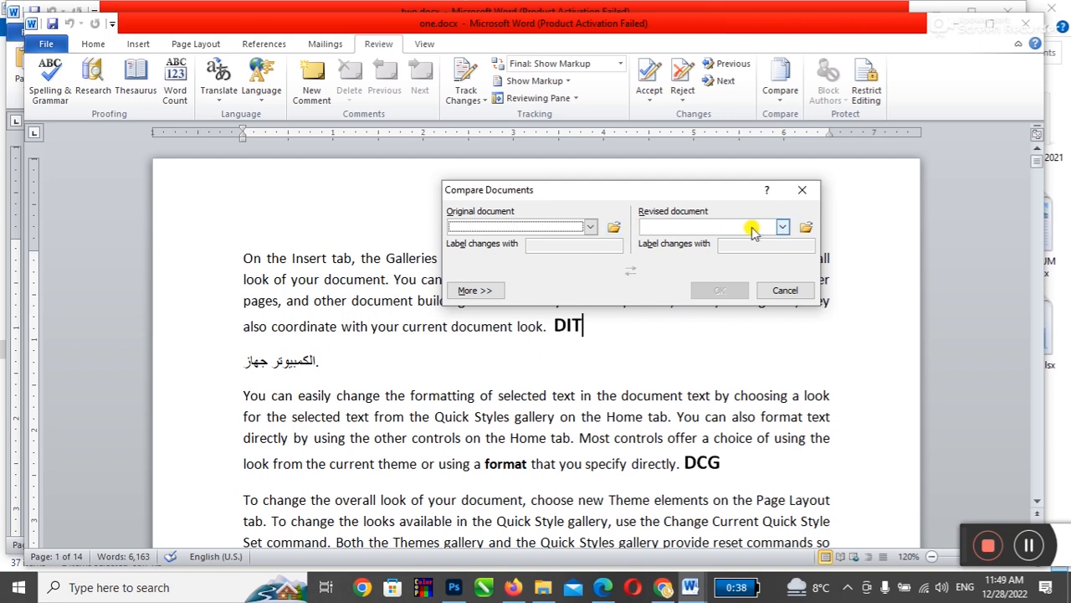
click(774, 293)
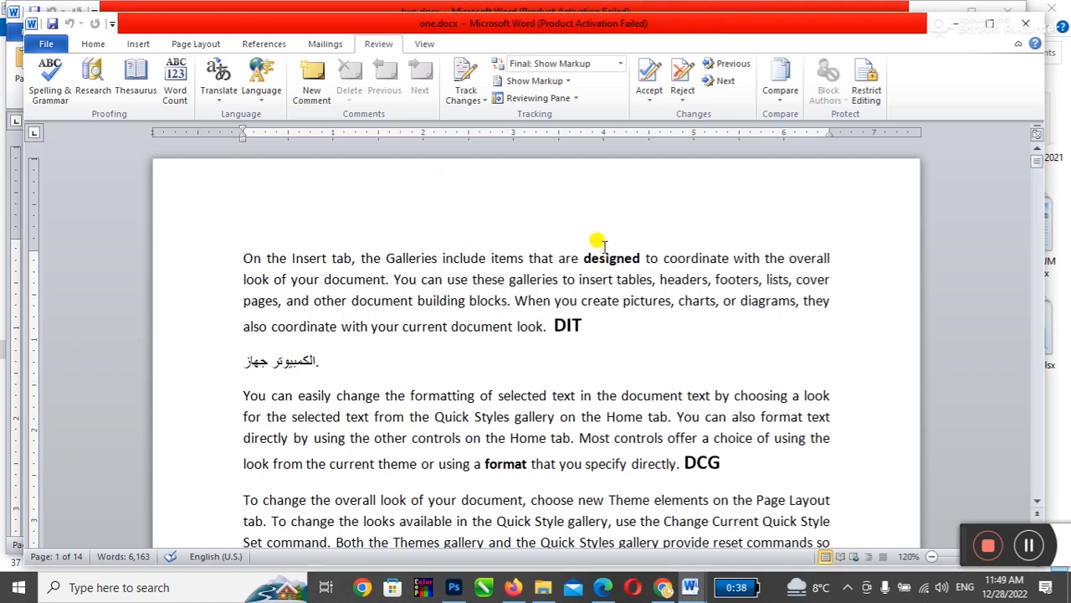
Step: Close one.docx with Ctrl+W, then open and cancel Compare again
key(ctrl+w)
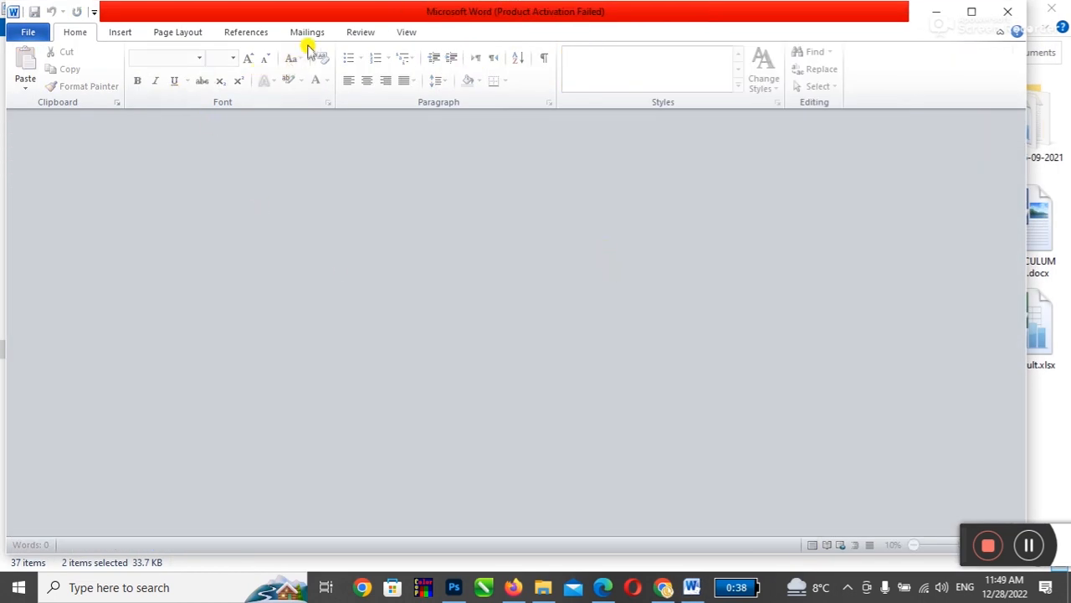
click(341, 33)
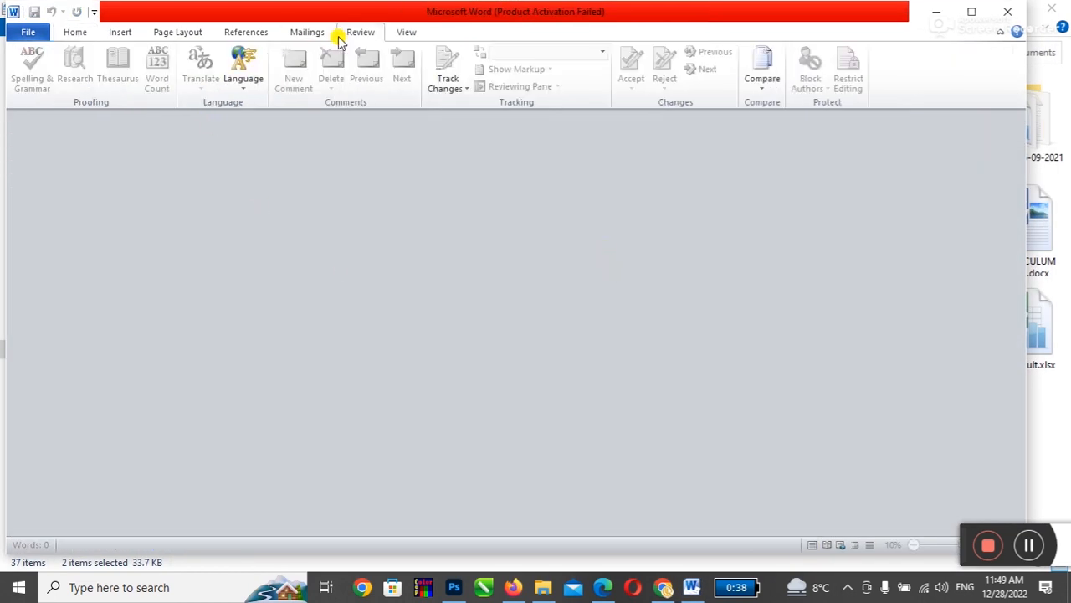
click(759, 90)
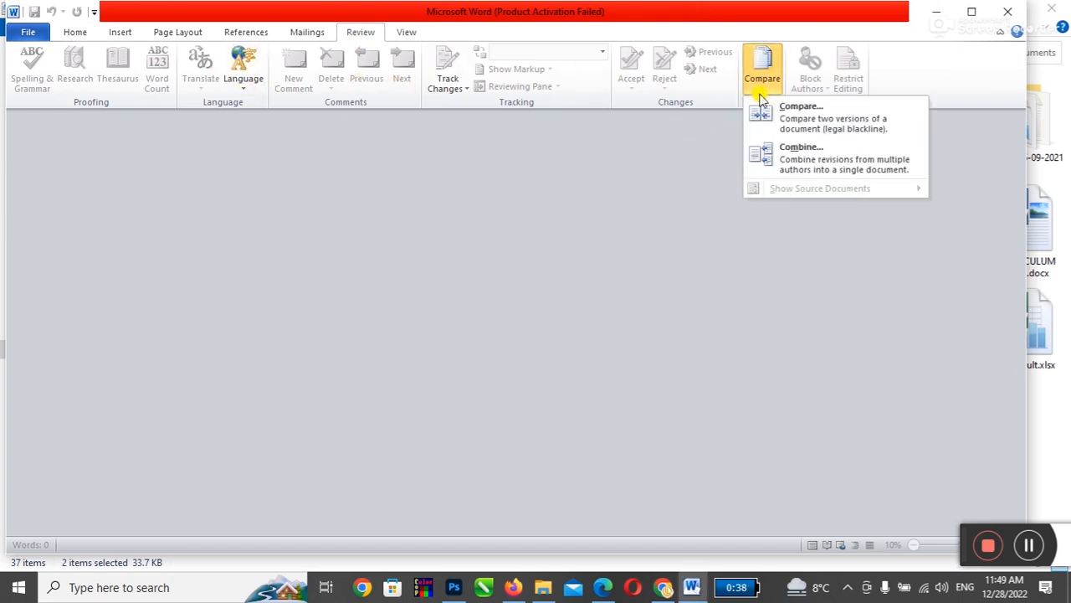
click(777, 121)
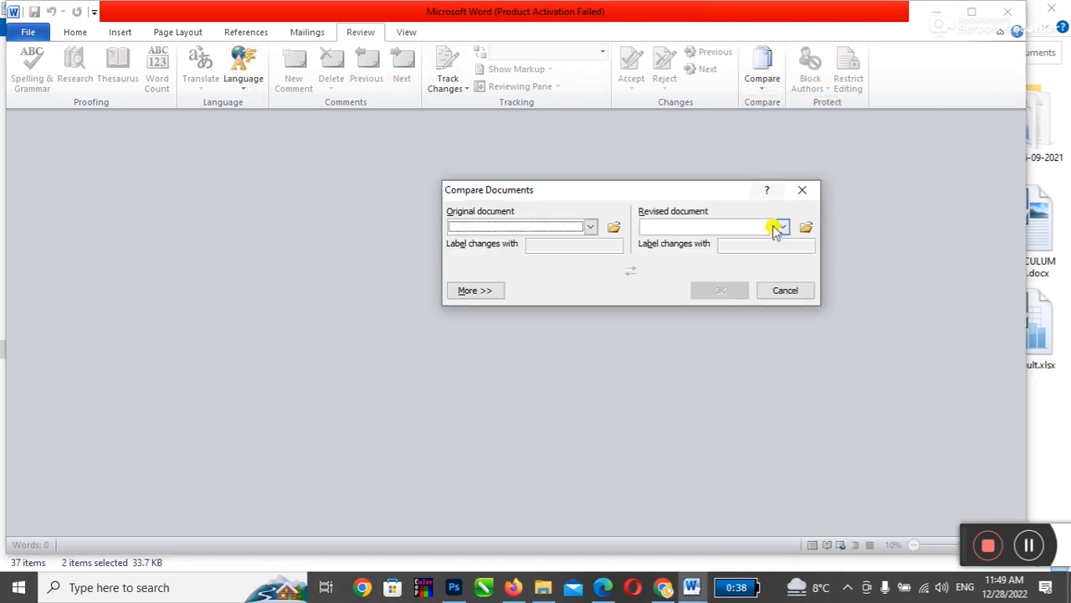
click(775, 290)
Step: Reopen two.docx from the Documents folder
click(937, 12)
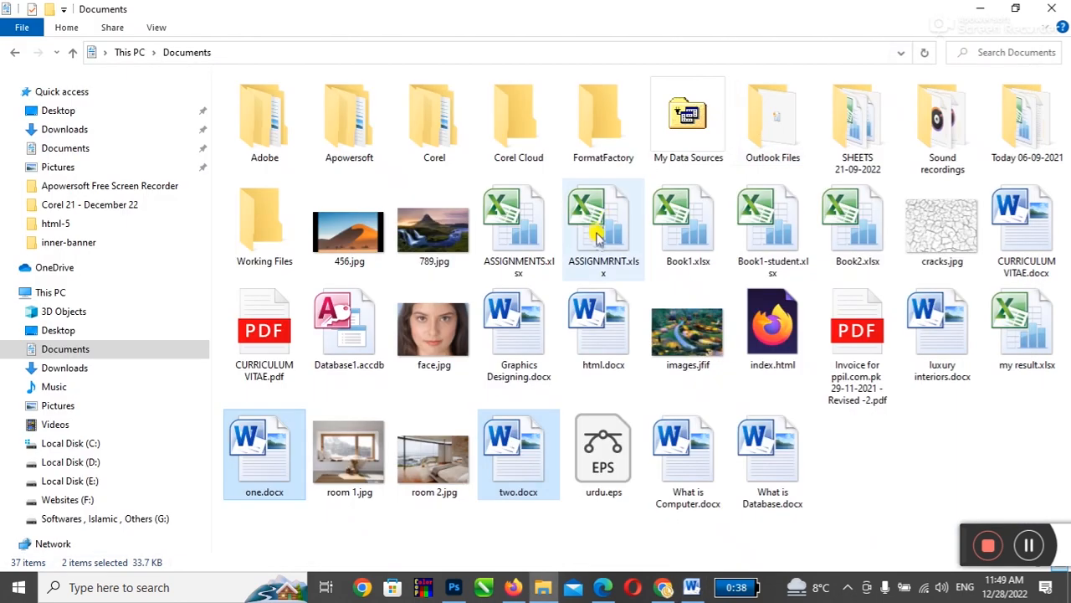
click(514, 452)
double_click(514, 452)
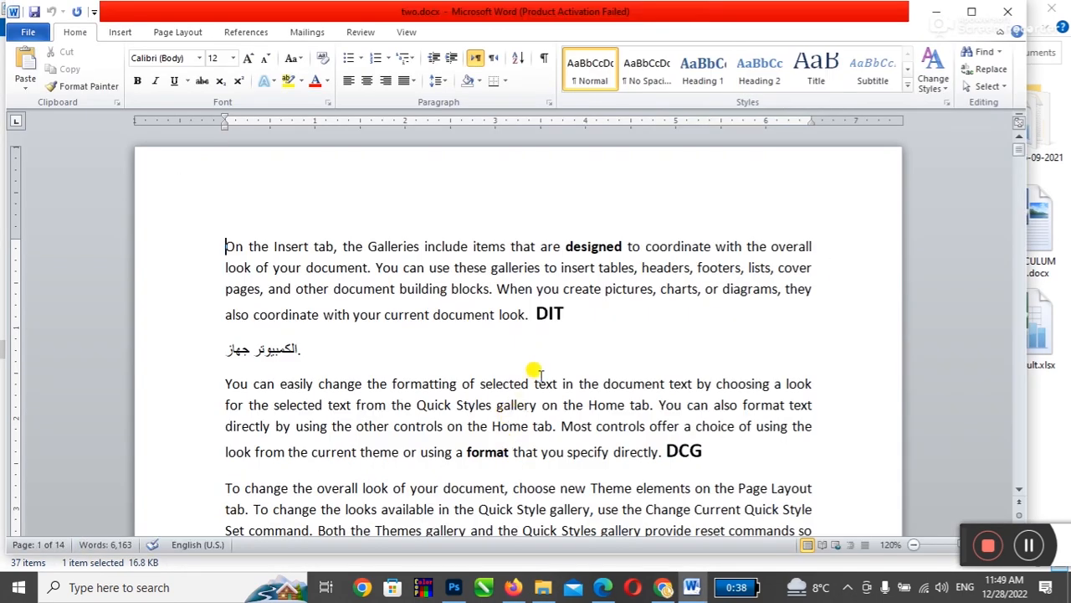
scroll(537, 371, down, 1)
Step: Make the Arabic phrase bold, red and 20 pt, and make 'Quick' bold
drag(221, 301, 285, 298)
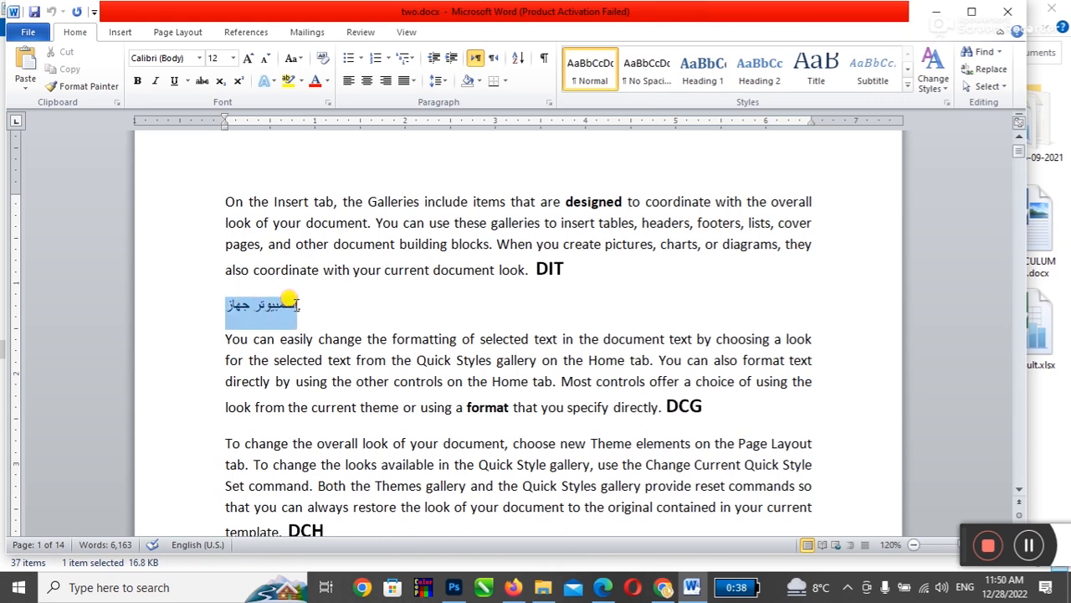
click(138, 81)
click(315, 81)
key(ctrl+shift+period)
key(ctrl+shift+period)
key(ctrl+shift+period)
key(ctrl+shift+period)
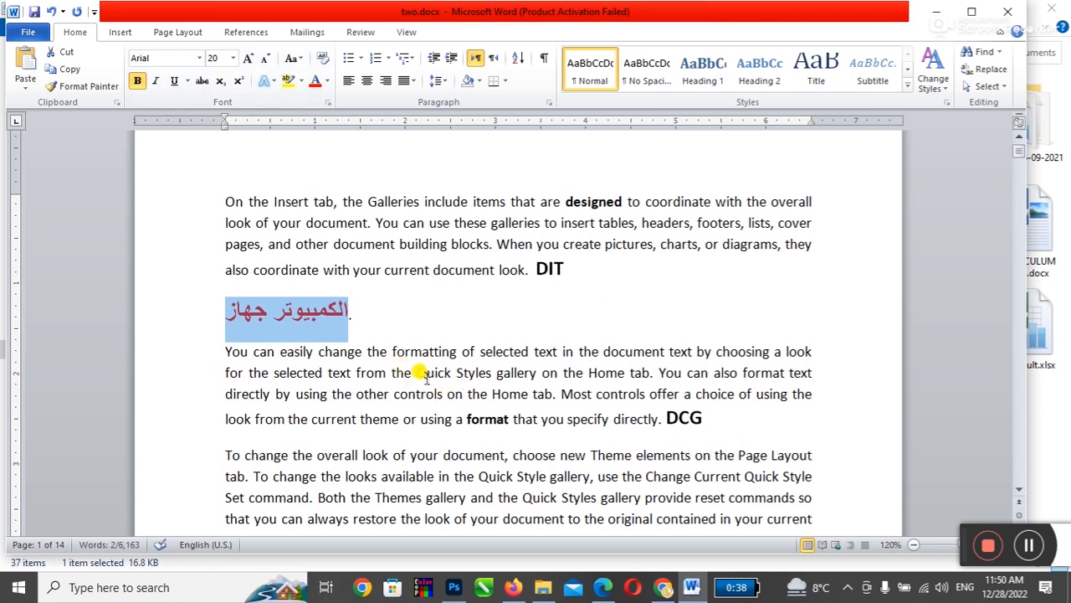
double_click(426, 373)
click(138, 84)
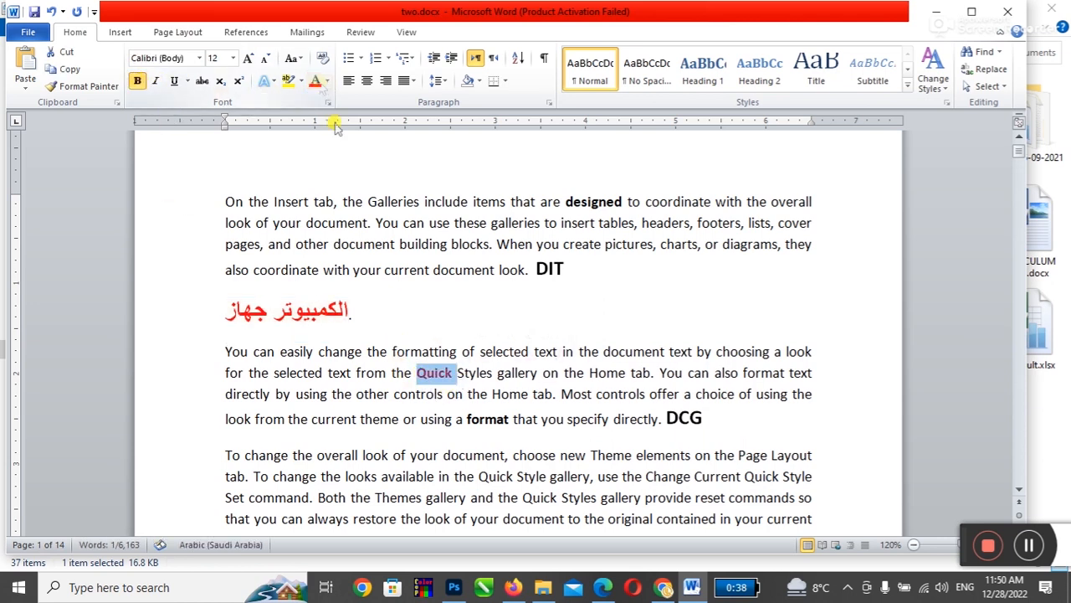
Step: Delete the DIT, DCG and DCH tags, then save and close two.docx
double_click(554, 272)
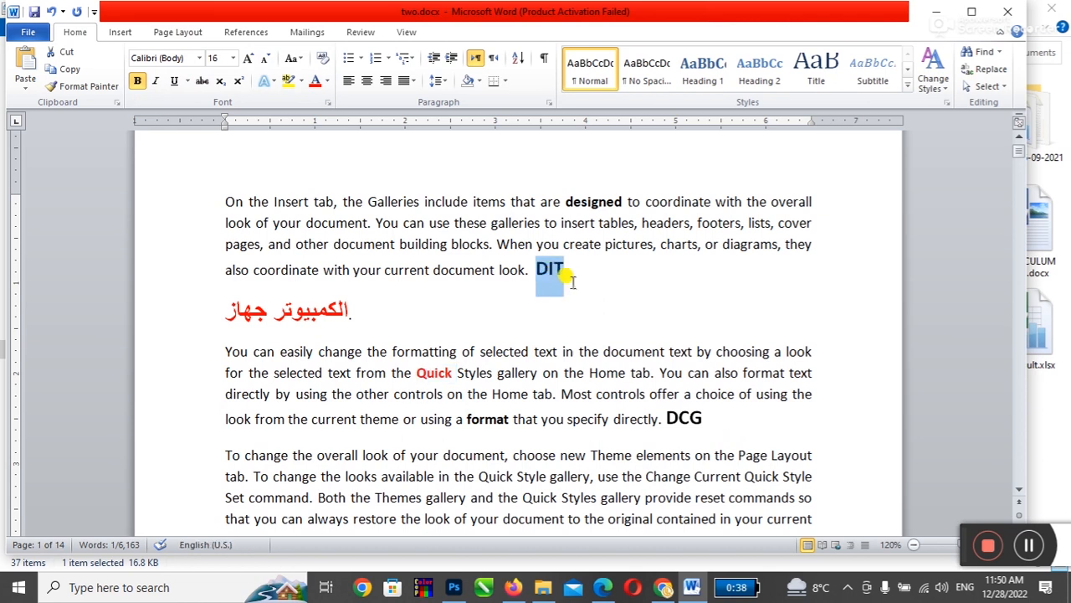
key(BackSpace)
double_click(683, 418)
key(BackSpace)
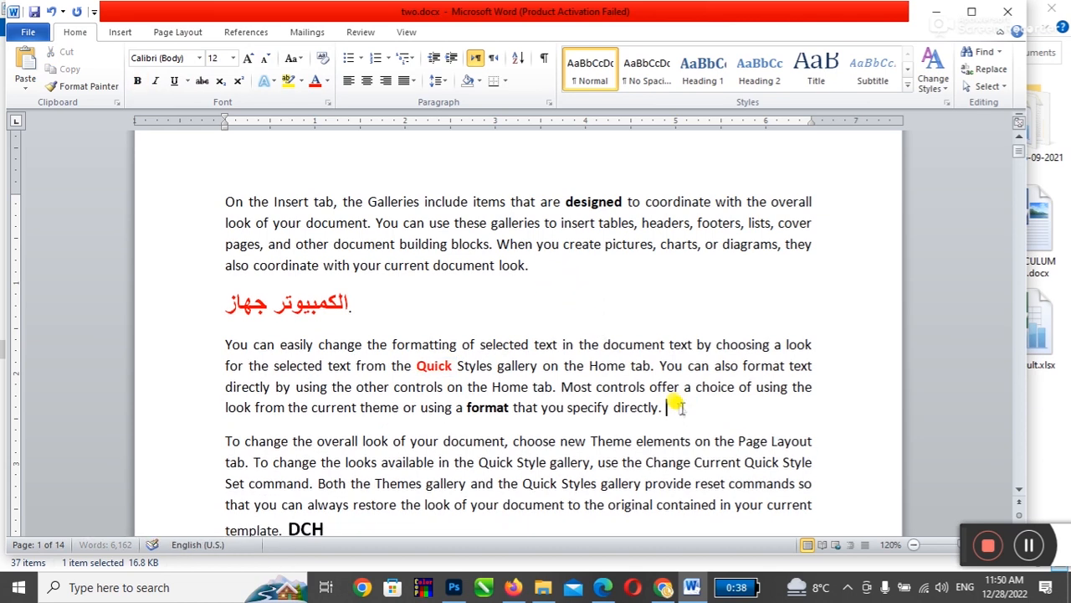
scroll(586, 402, down, 2)
double_click(303, 436)
key(BackSpace)
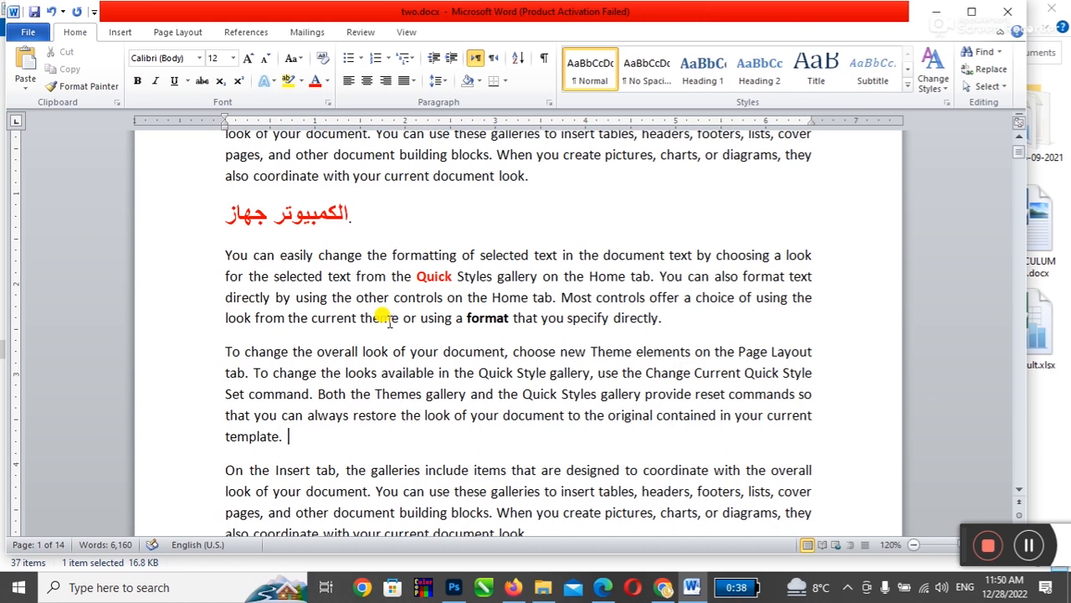
scroll(382, 315, up, 2)
click(34, 13)
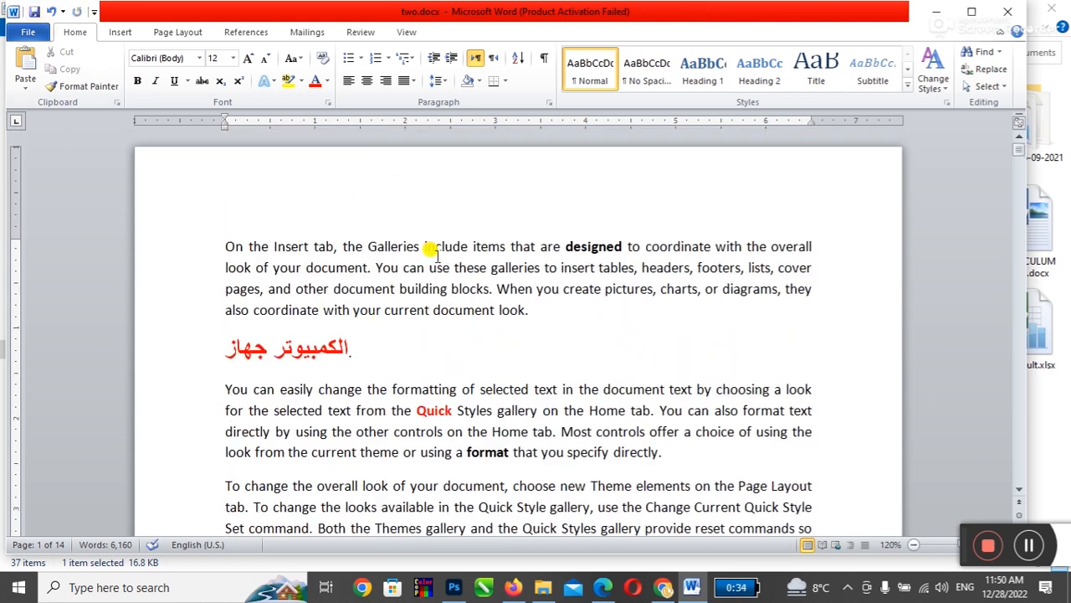
key(ctrl+w)
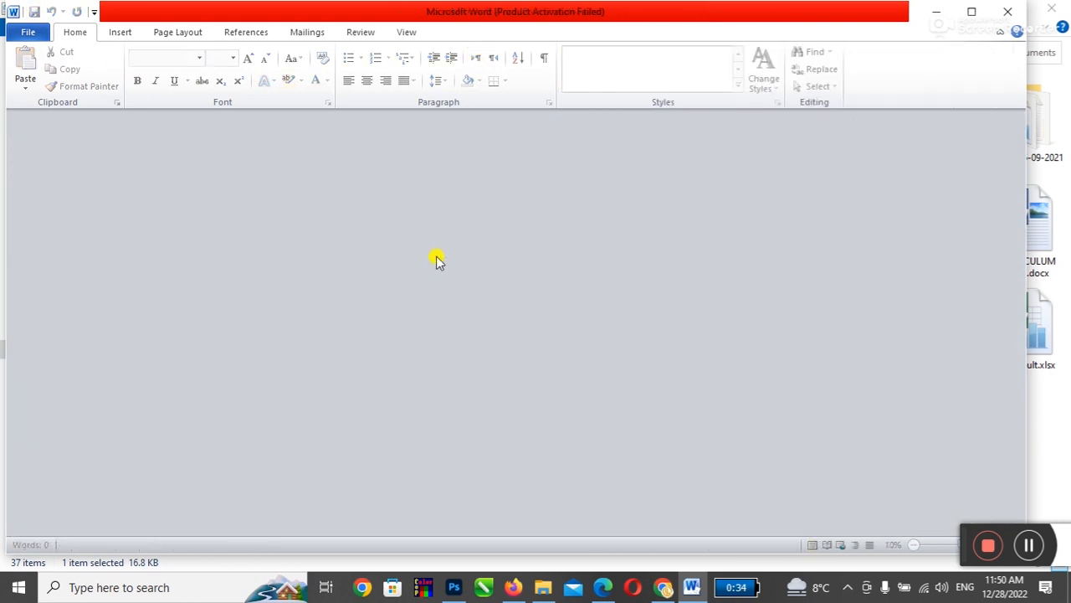
Step: Bring Word back up and open the Review Compare Documents dialog
click(937, 12)
double_click(509, 444)
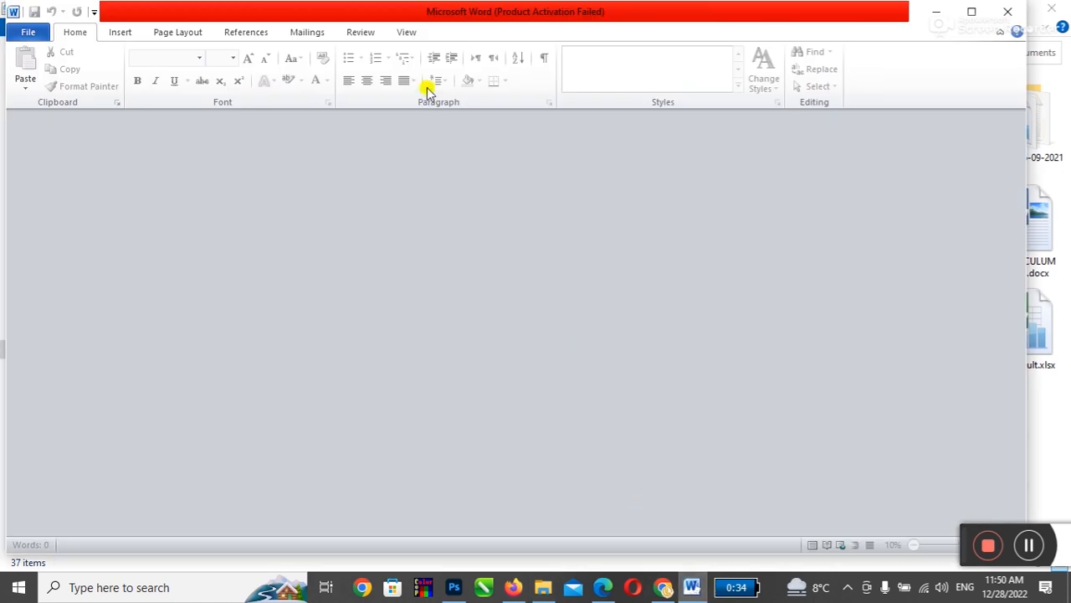
click(360, 32)
click(762, 83)
click(766, 123)
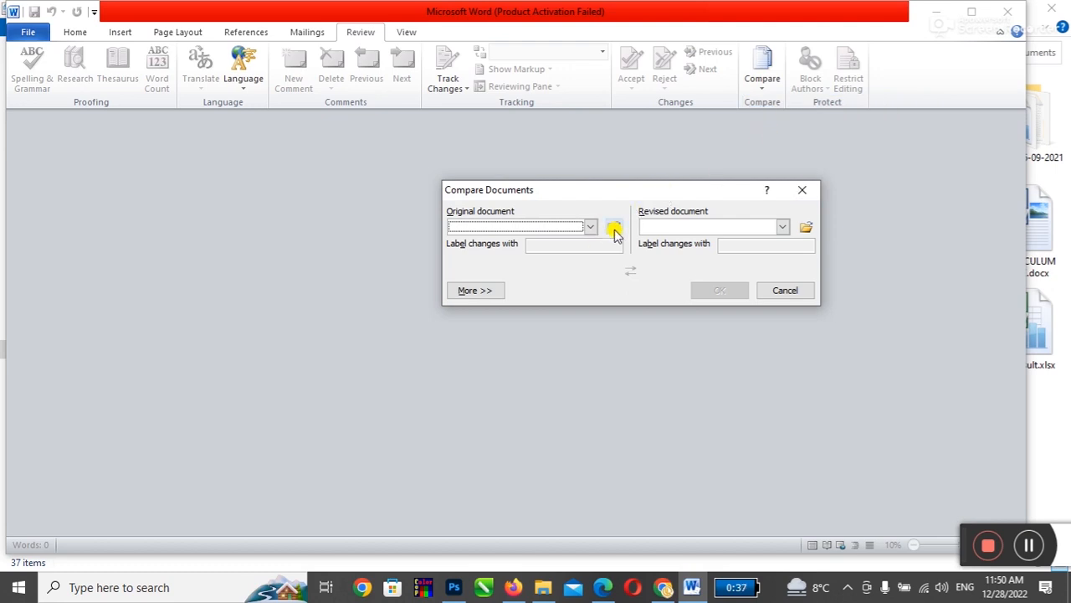
Step: Compare one.docx as the original against two.docx as the revised document
click(614, 228)
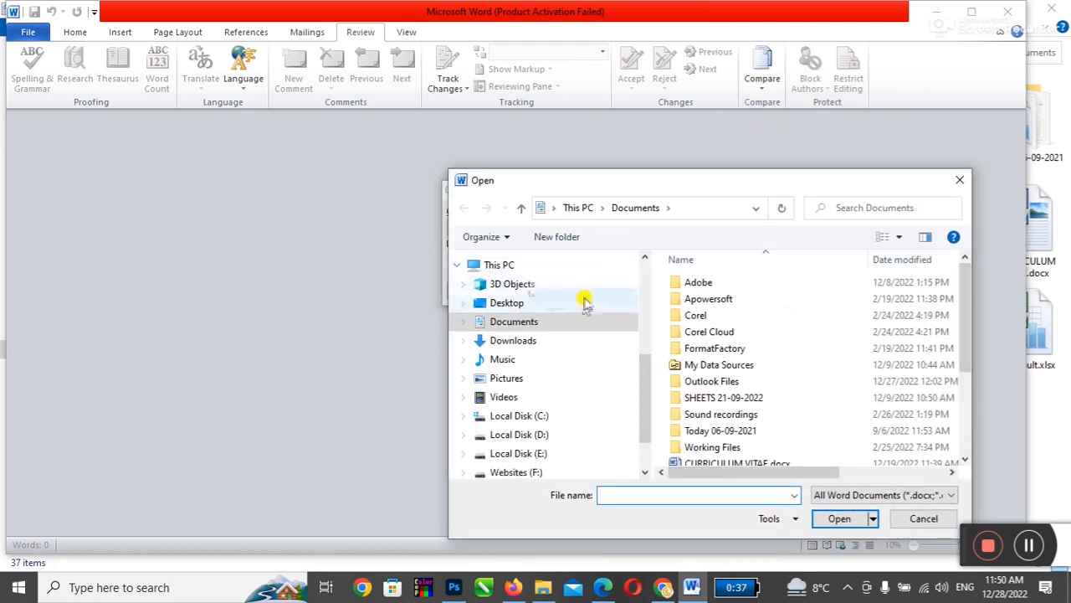
drag(968, 323, 968, 406)
double_click(724, 406)
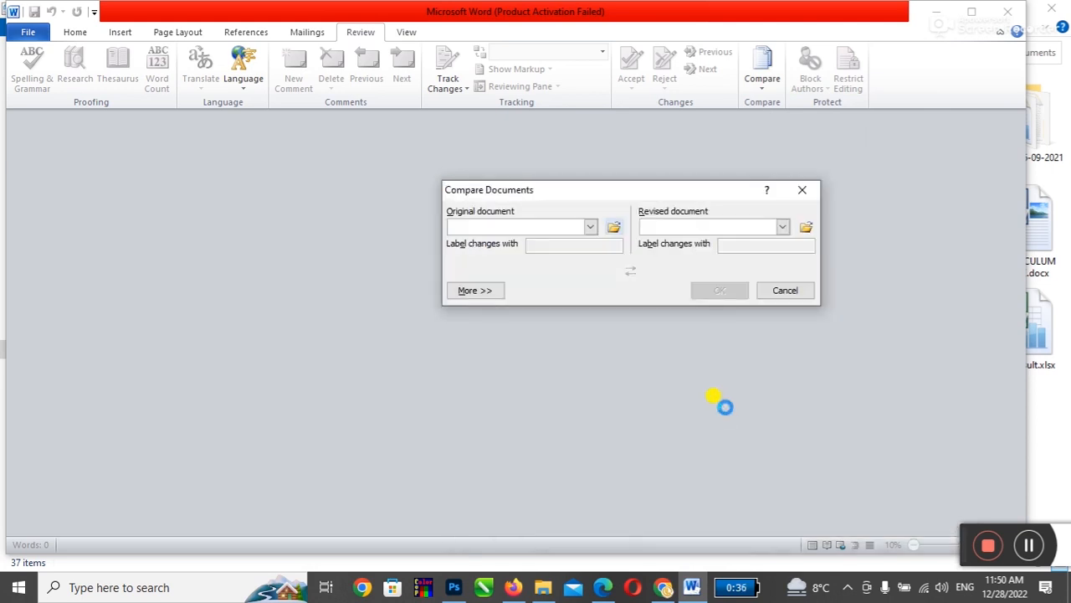
click(806, 230)
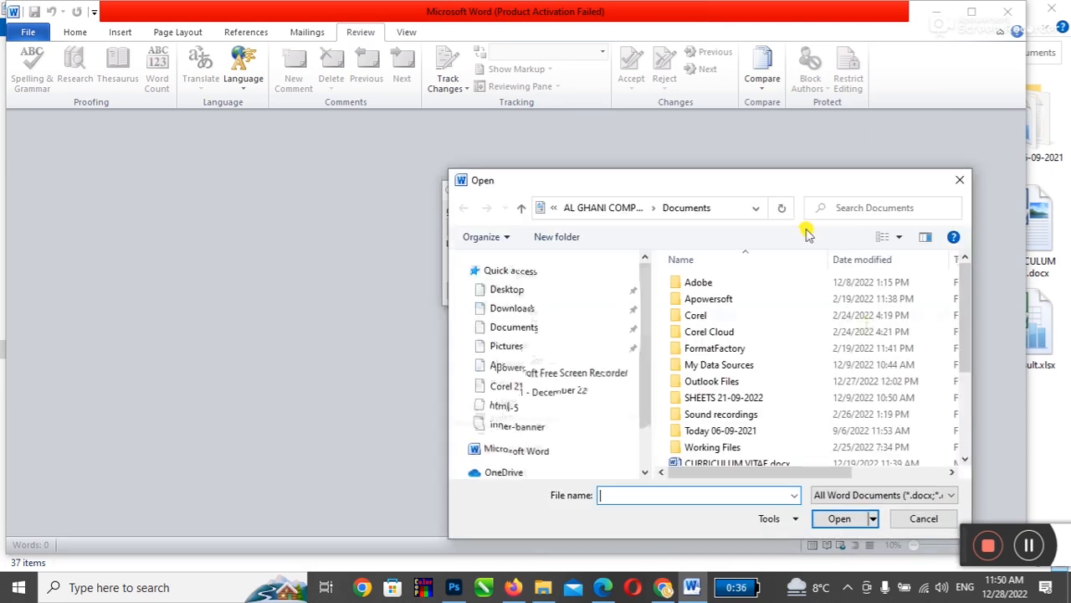
drag(966, 327, 967, 456)
click(699, 424)
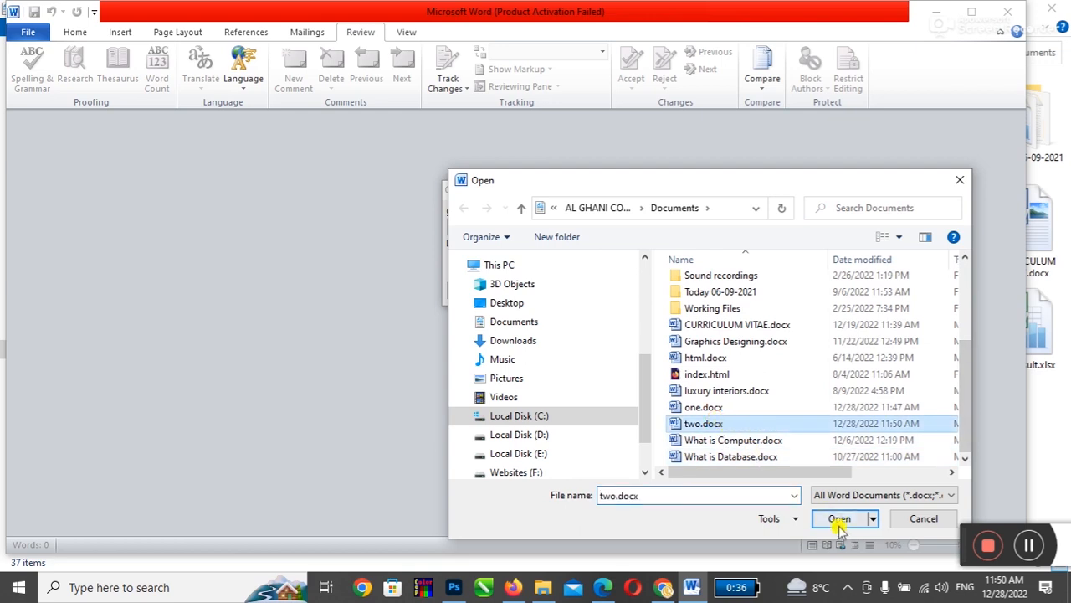
click(840, 518)
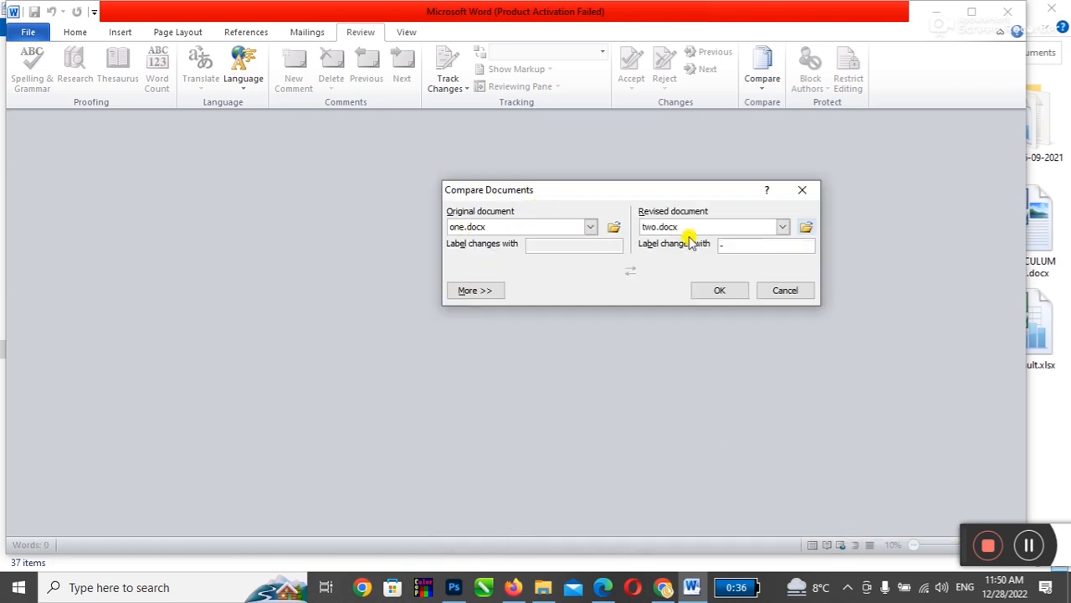
click(701, 298)
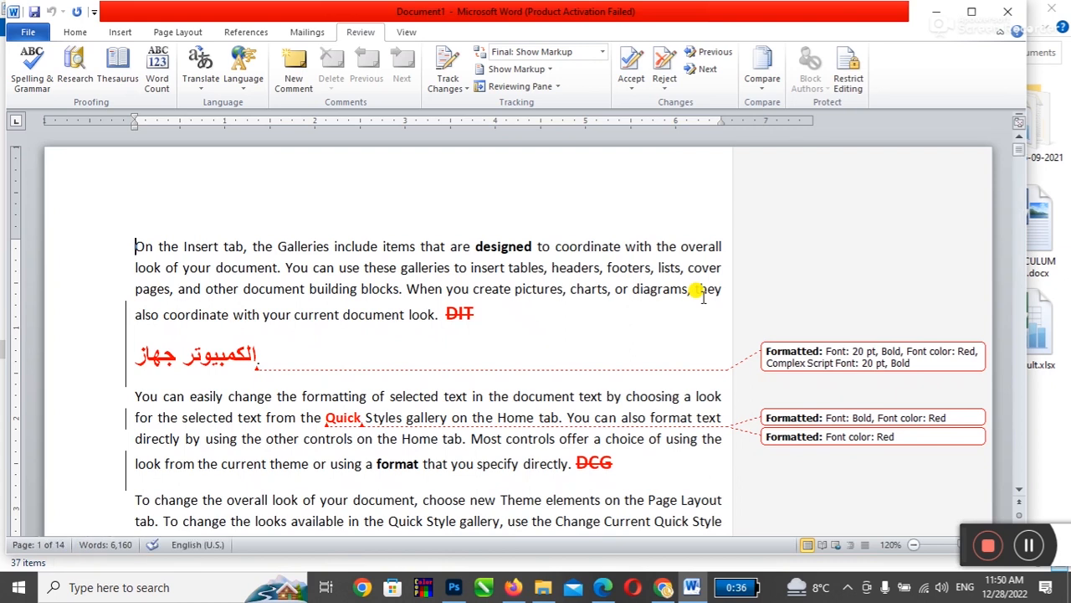
scroll(632, 282, down, 2)
scroll(378, 331, down, 1)
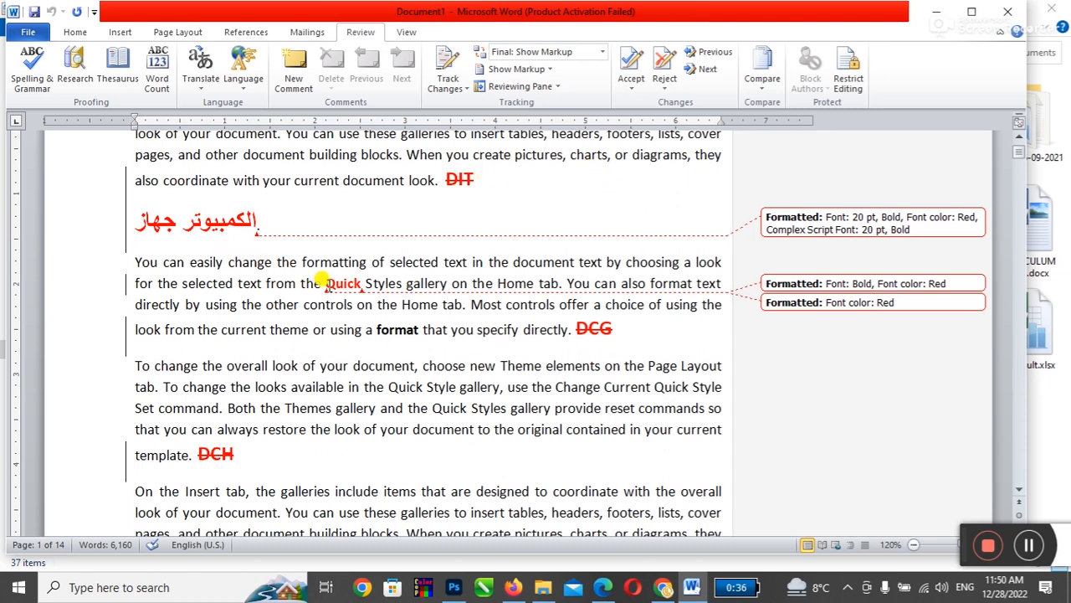
mouse_move(595, 335)
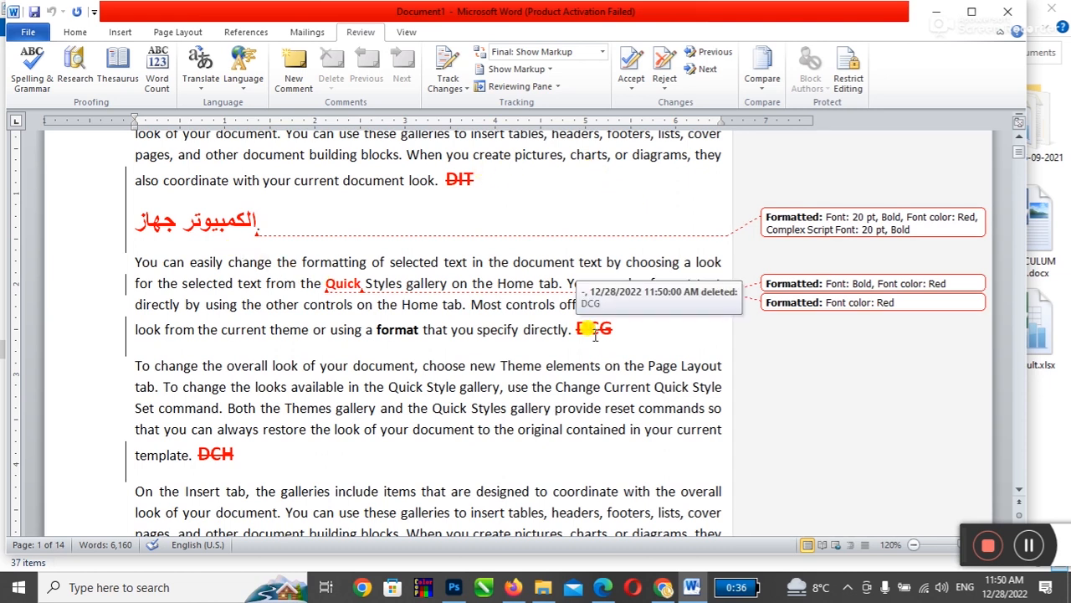
scroll(595, 335, up, 1)
scroll(411, 251, up, 1)
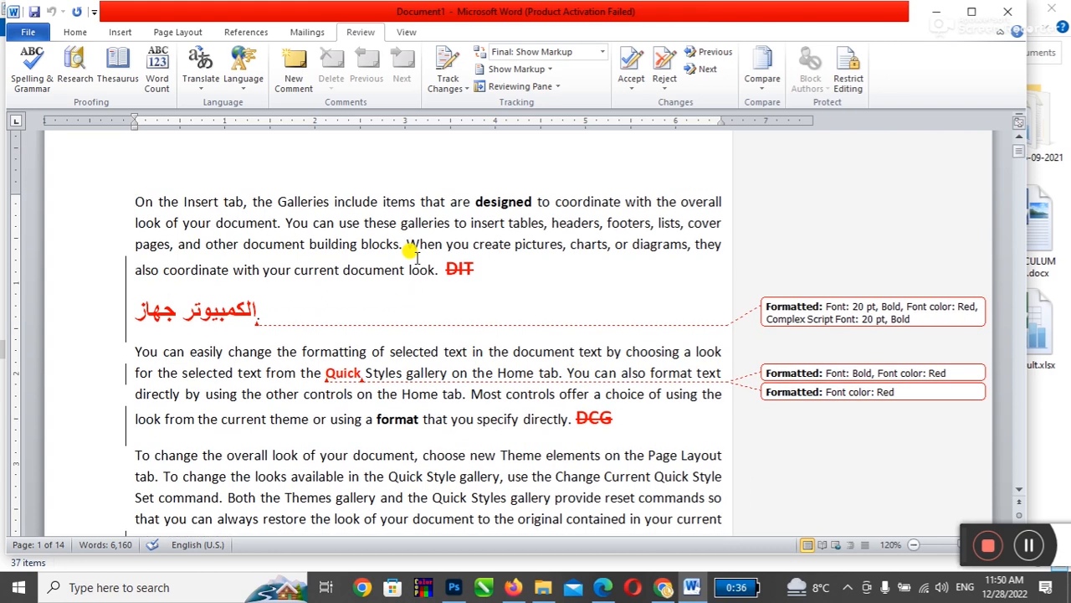
scroll(411, 252, down, 8)
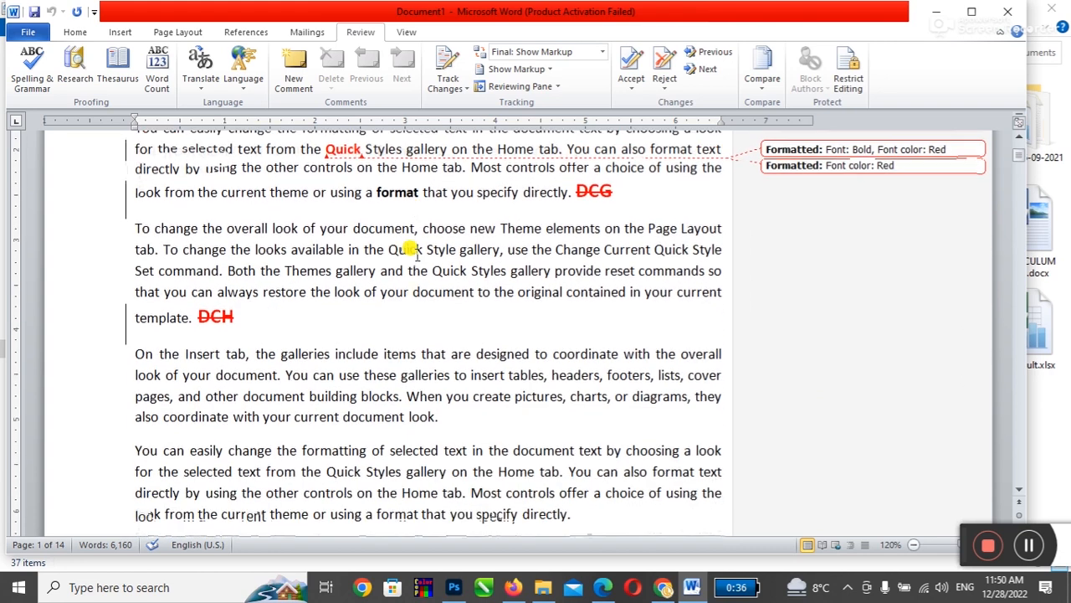
scroll(411, 251, up, 5)
scroll(411, 251, up, 1)
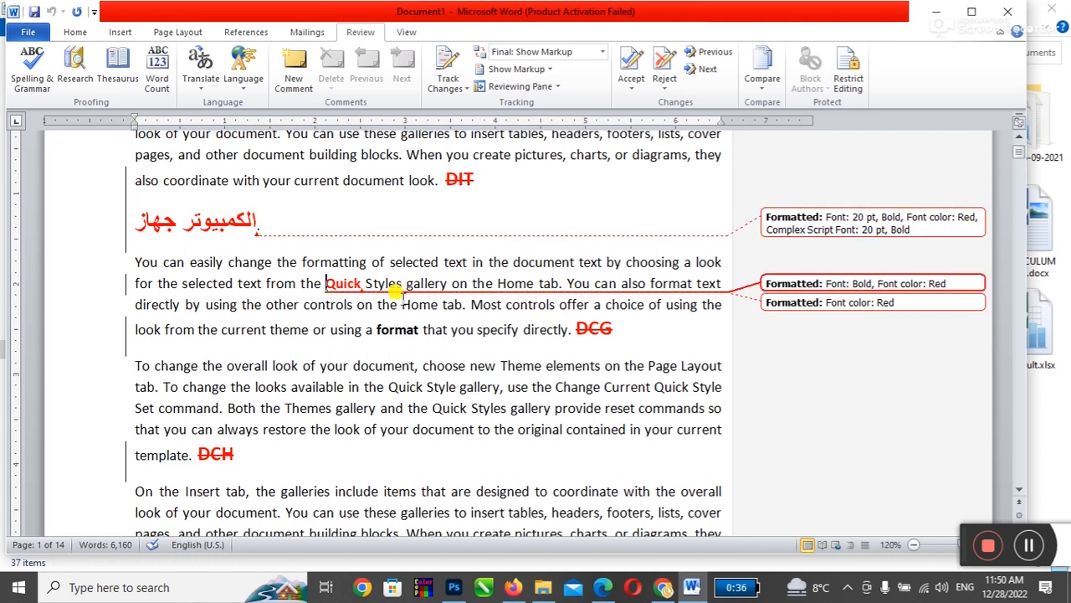
click(572, 327)
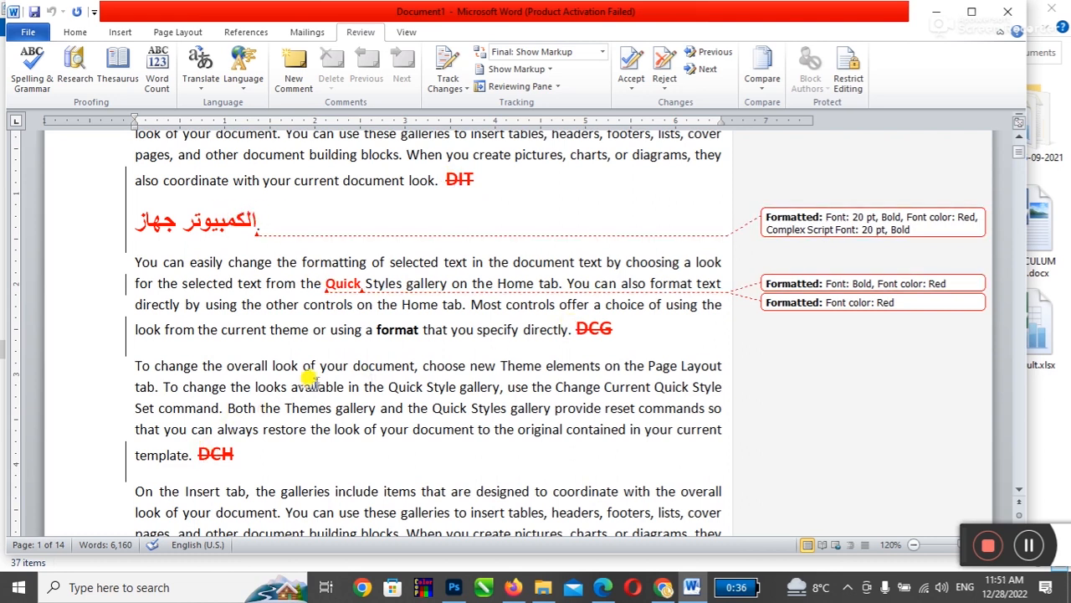
scroll(305, 376, up, 3)
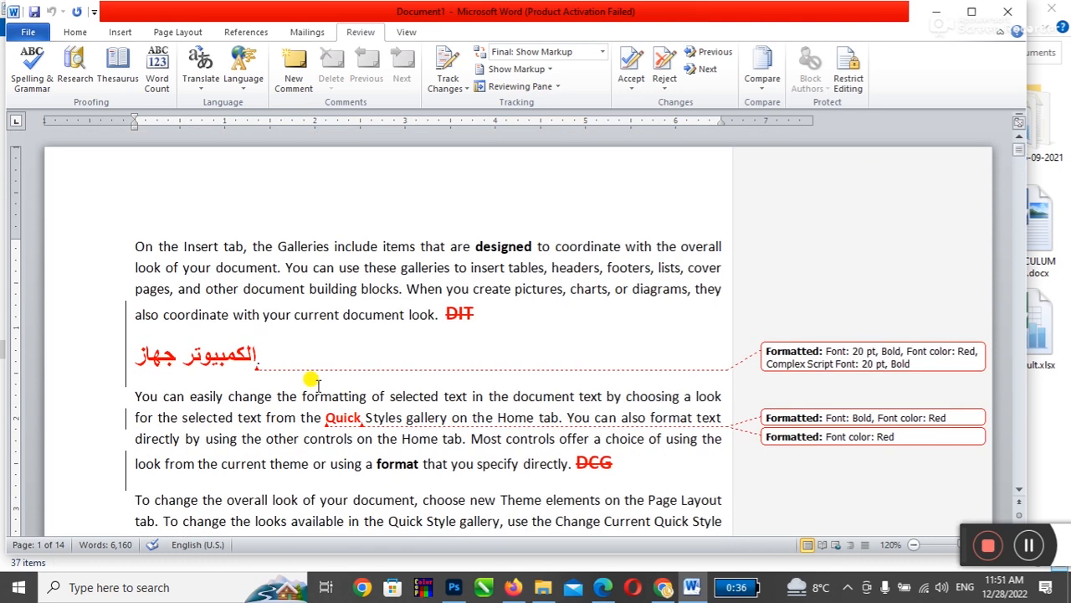
click(602, 52)
click(581, 82)
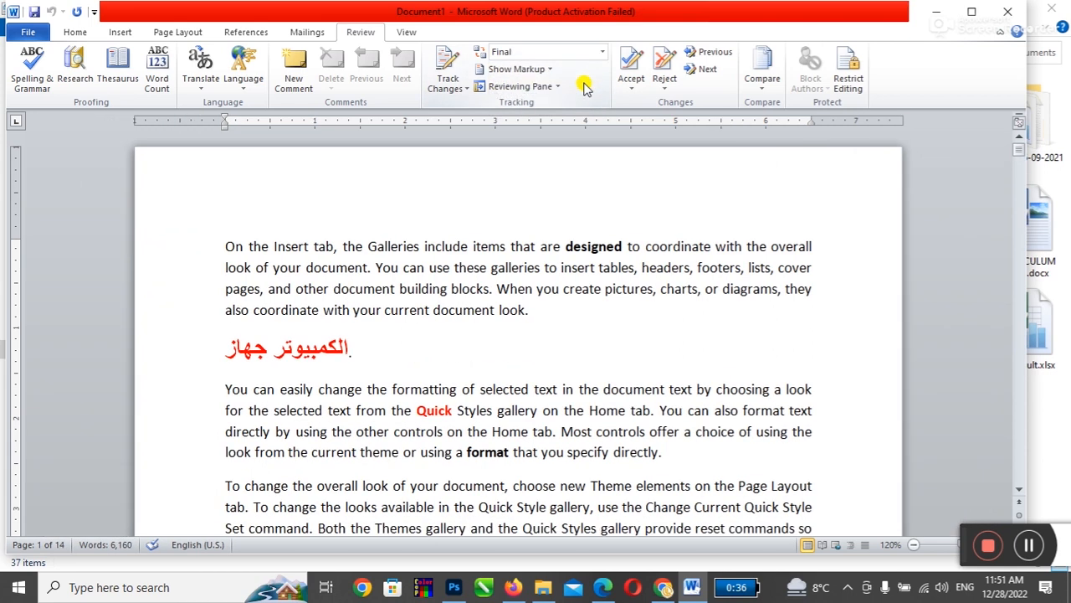
click(590, 51)
click(581, 68)
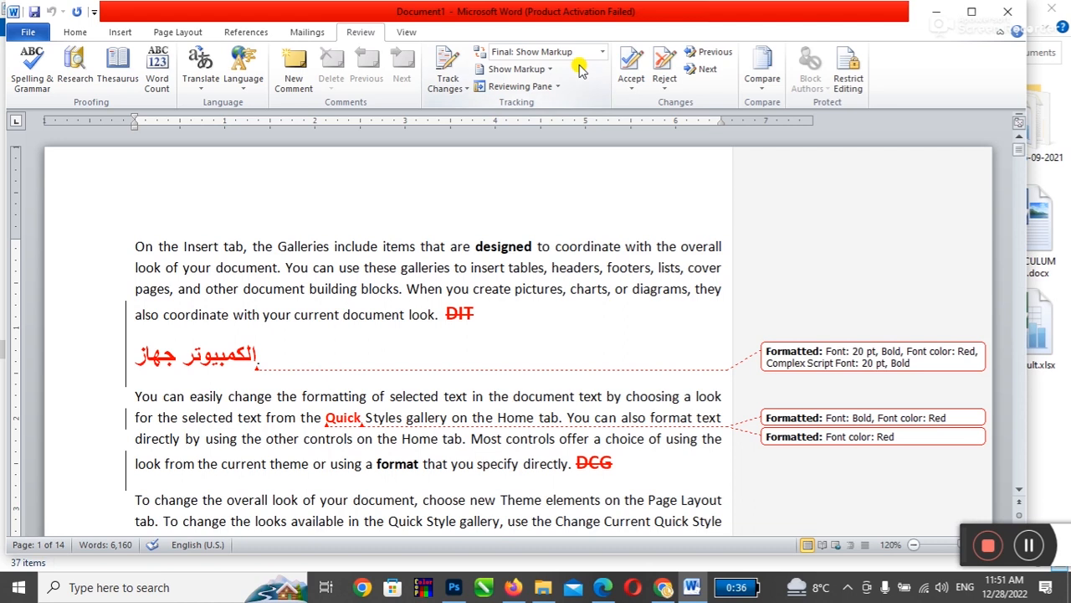
click(762, 75)
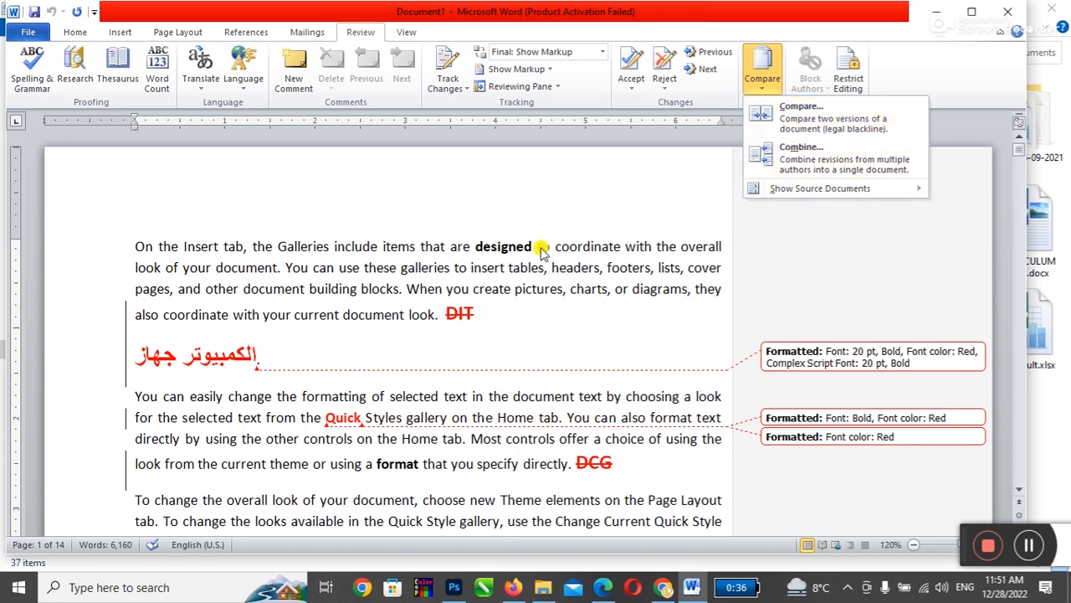
Step: Close the comparison result without saving and create a new blank document
click(548, 301)
key(alt+F4)
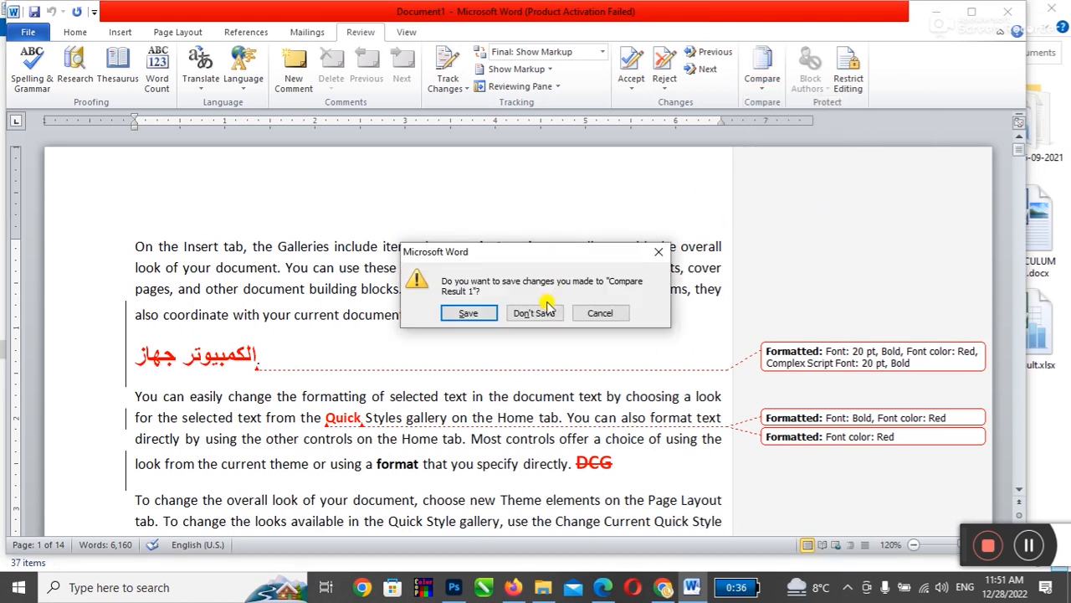
click(544, 310)
key(ctrl+n)
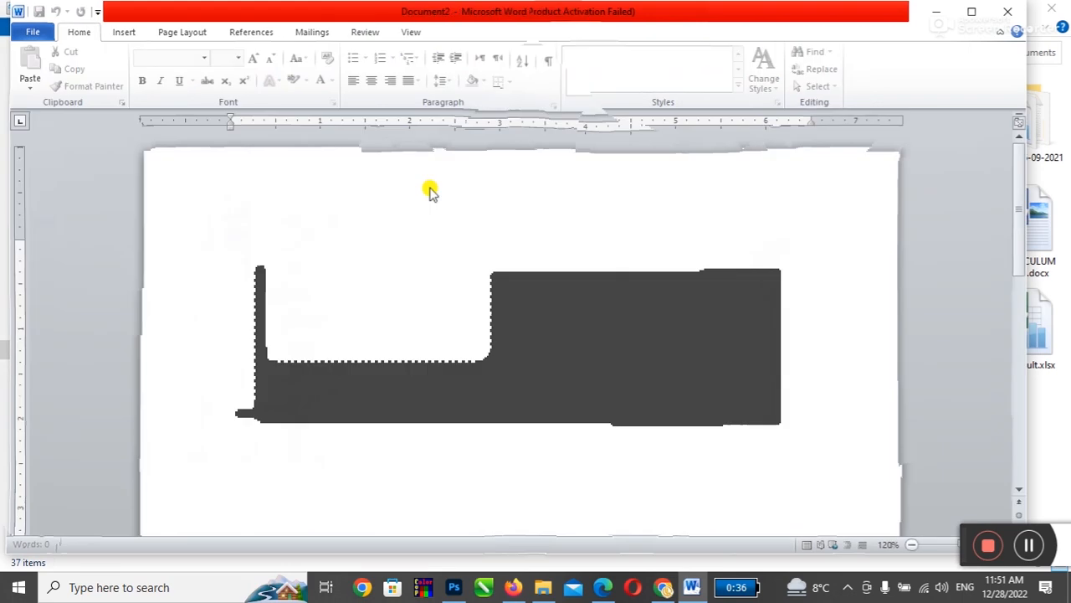
Step: Combine one.docx as original with Graphics Designing.docx as revised
click(358, 33)
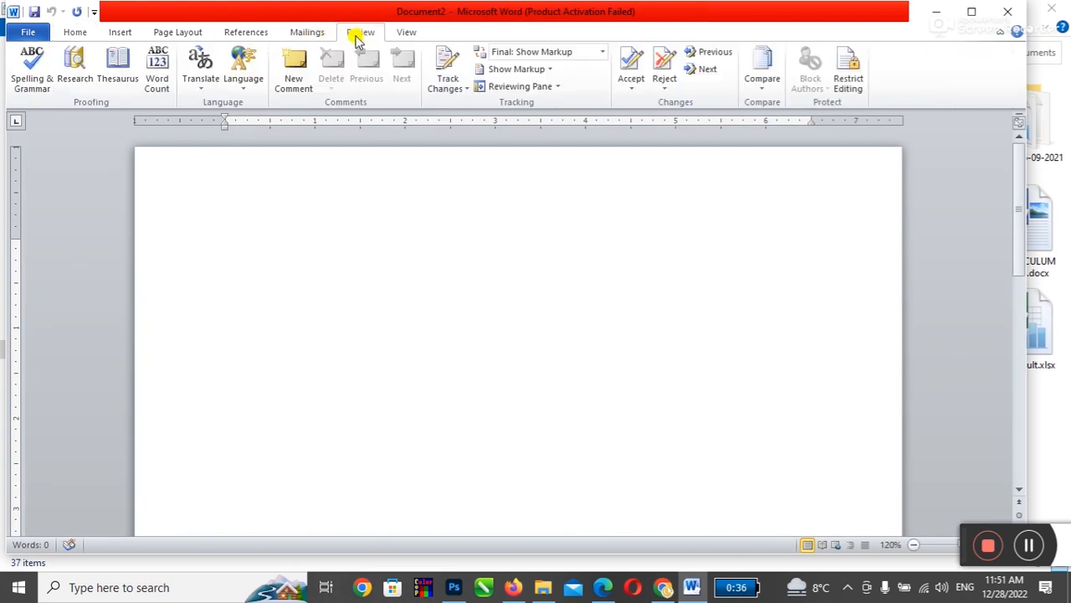
click(762, 84)
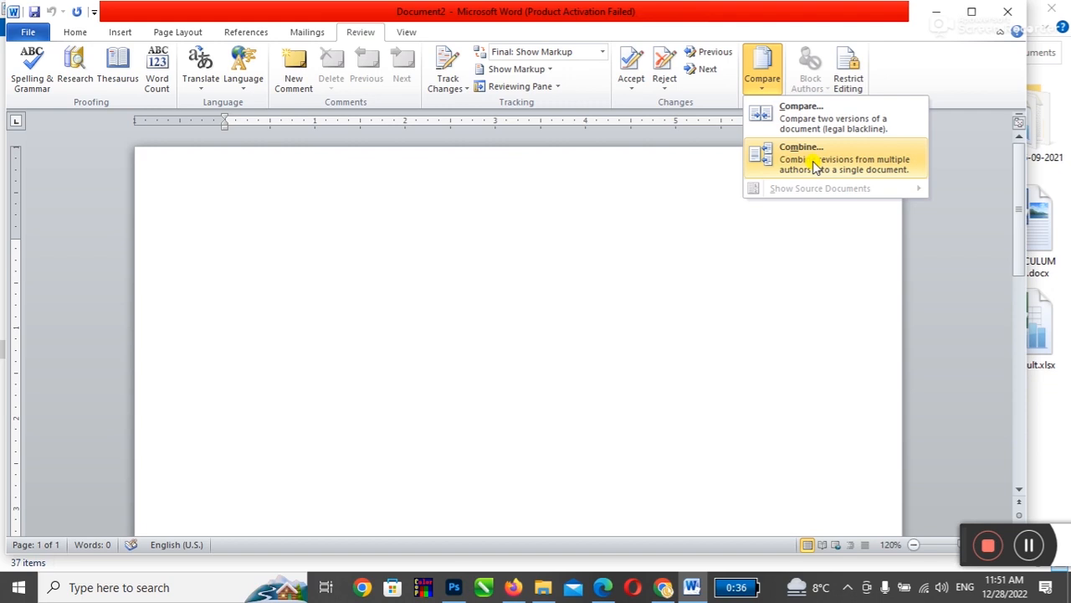
click(814, 163)
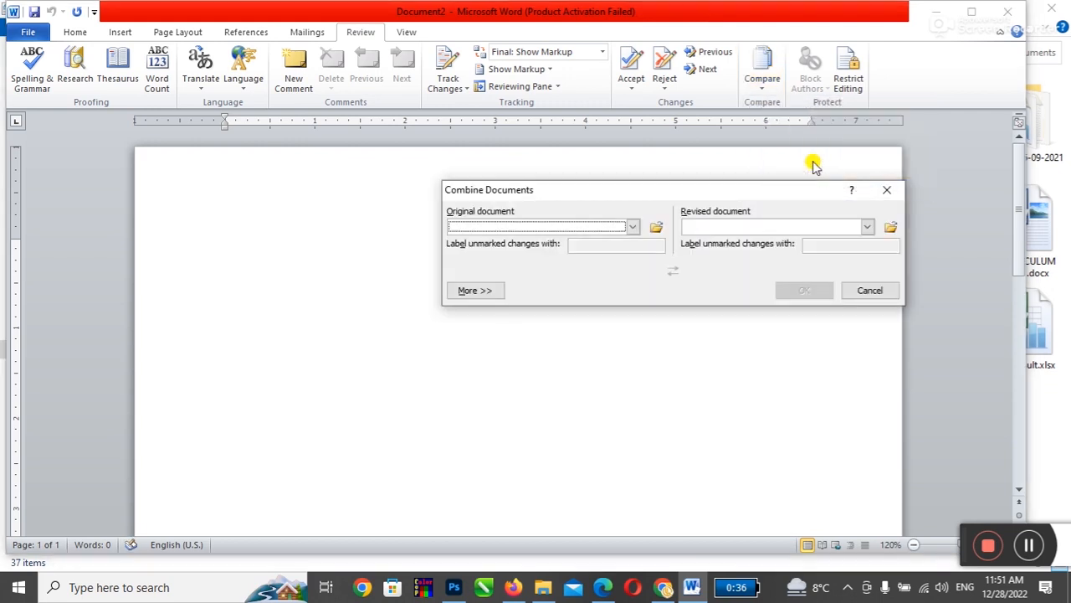
click(656, 227)
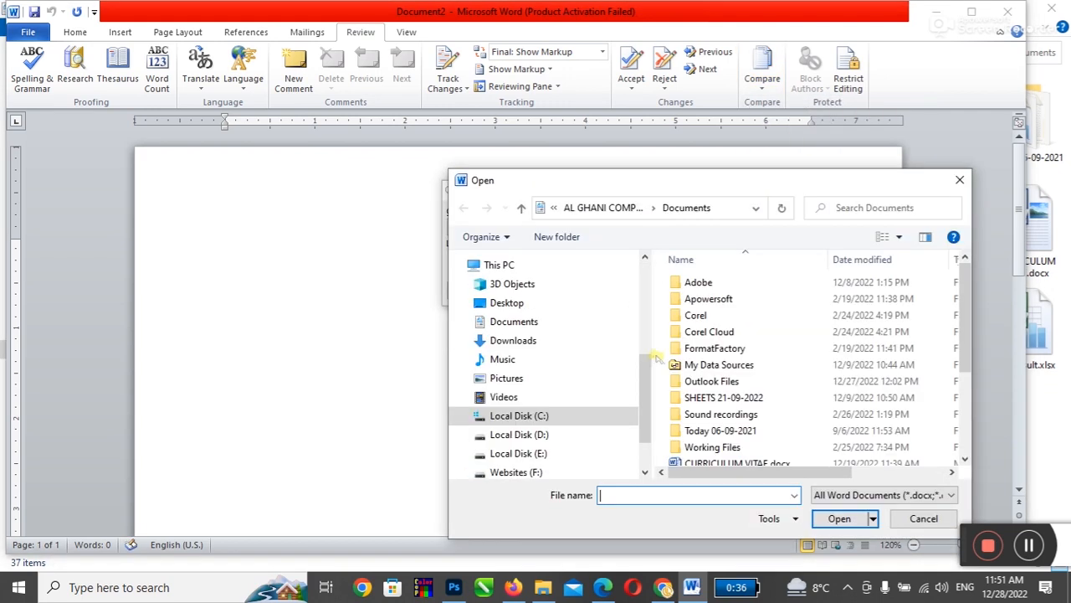
double_click(709, 408)
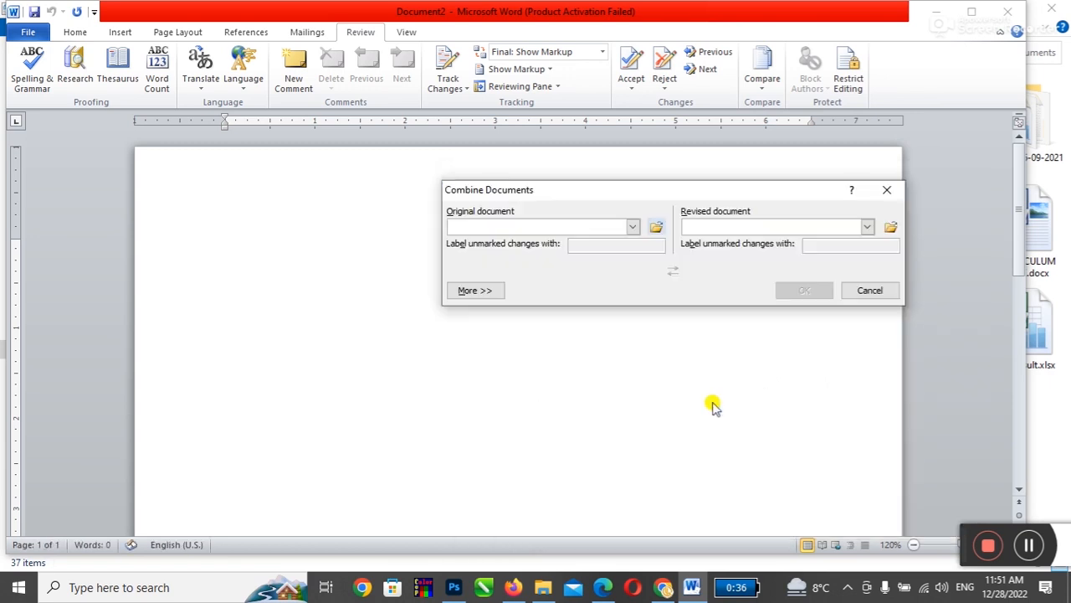
click(890, 232)
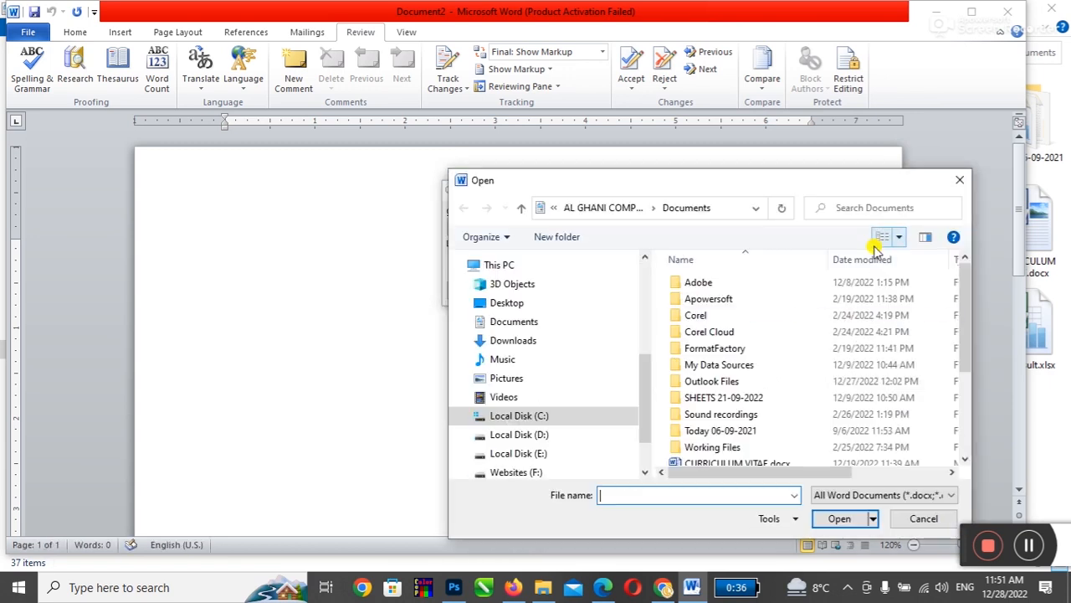
scroll(727, 406, down, 2)
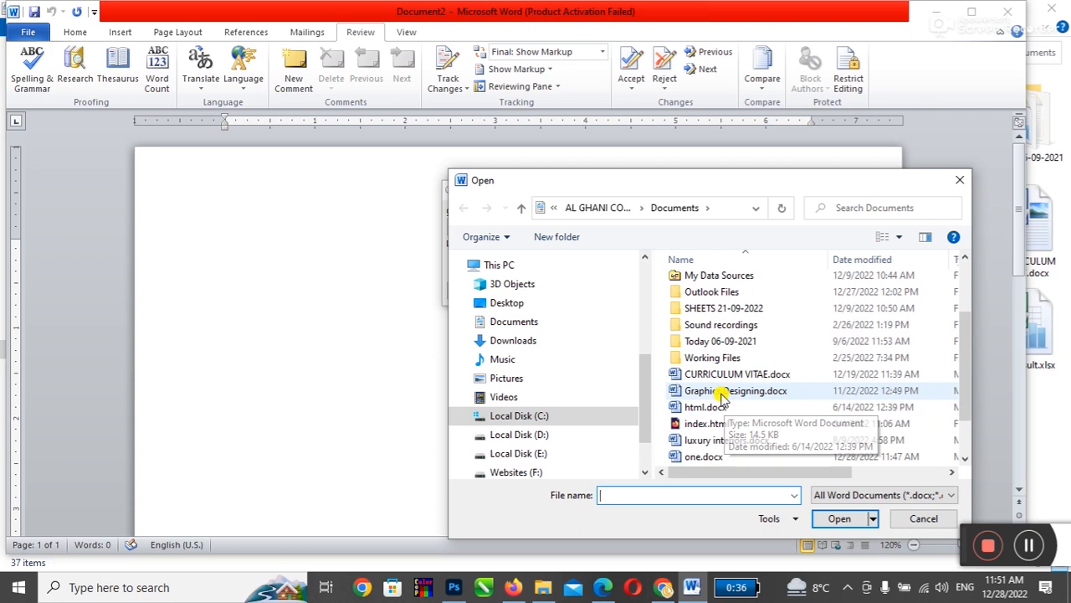
click(722, 393)
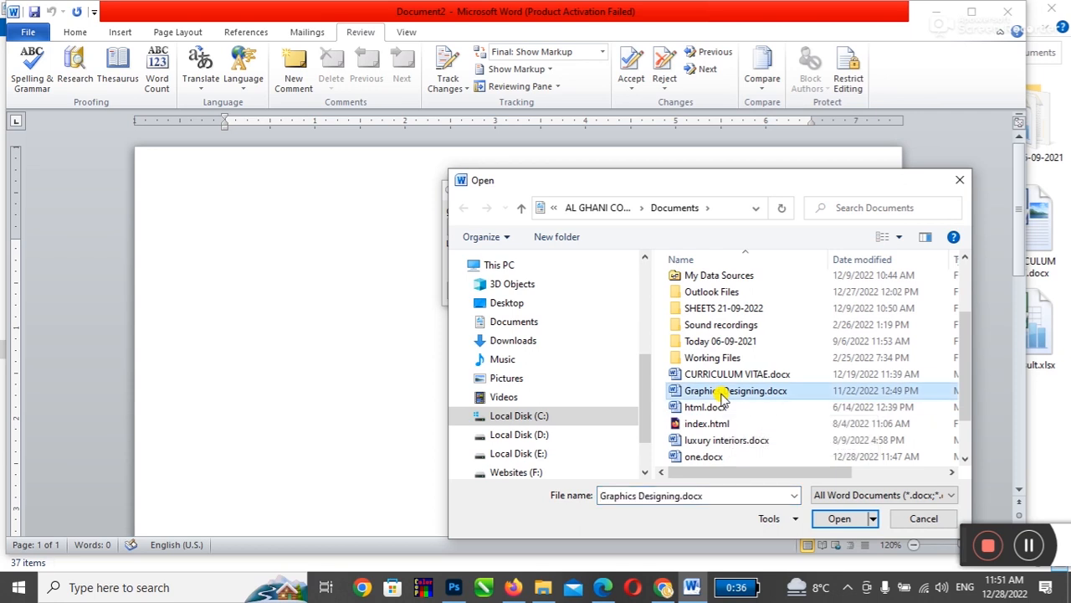
click(826, 518)
click(796, 289)
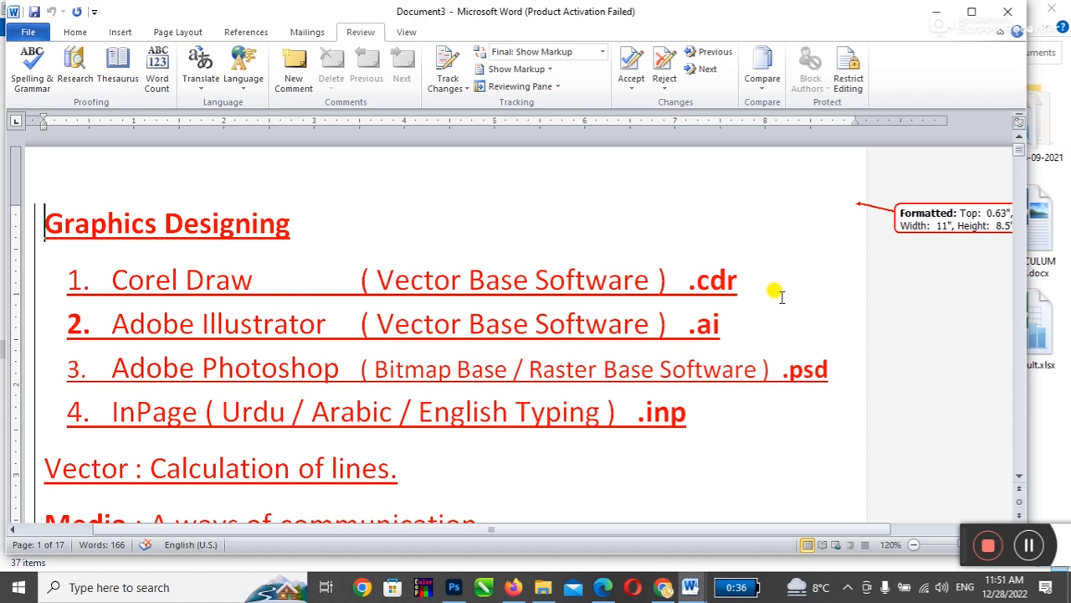
Step: Set Document3's review display to Final without markup and scroll through it
scroll(781, 297, down, 5)
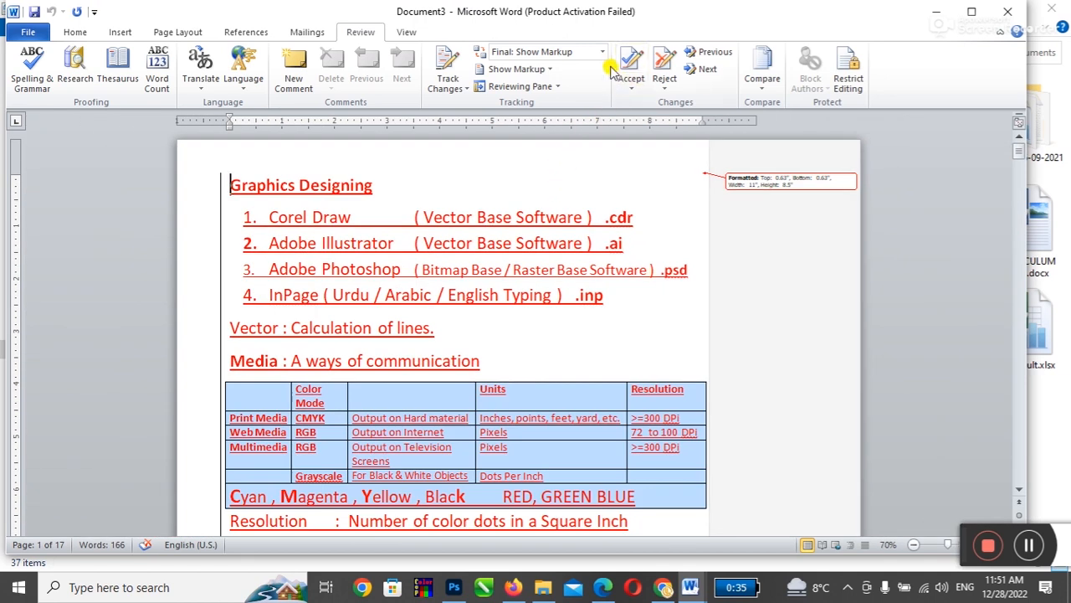
click(602, 52)
click(571, 85)
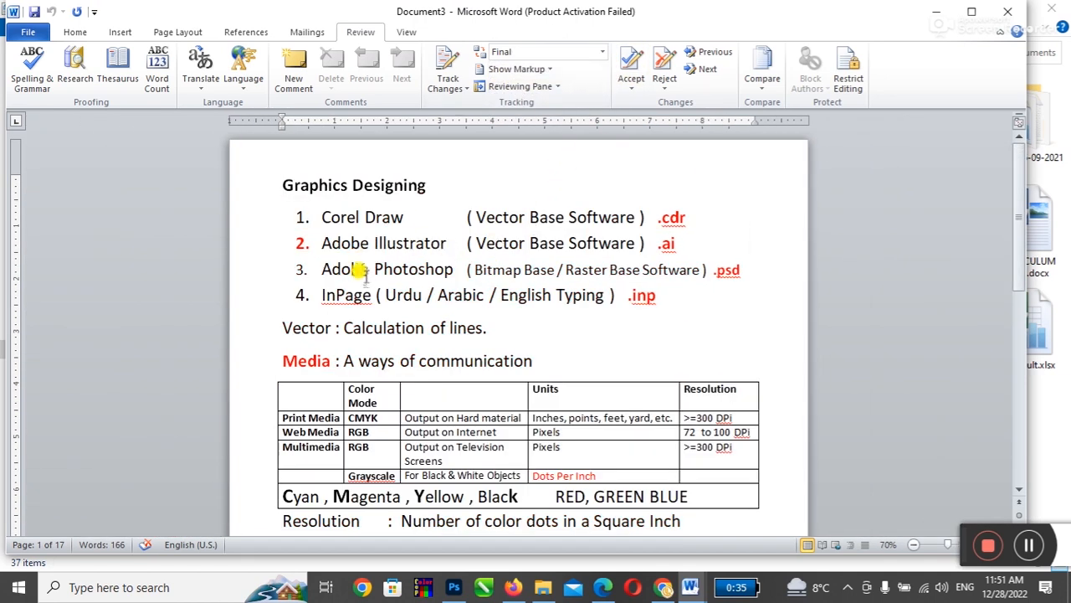
scroll(362, 261, down, 10)
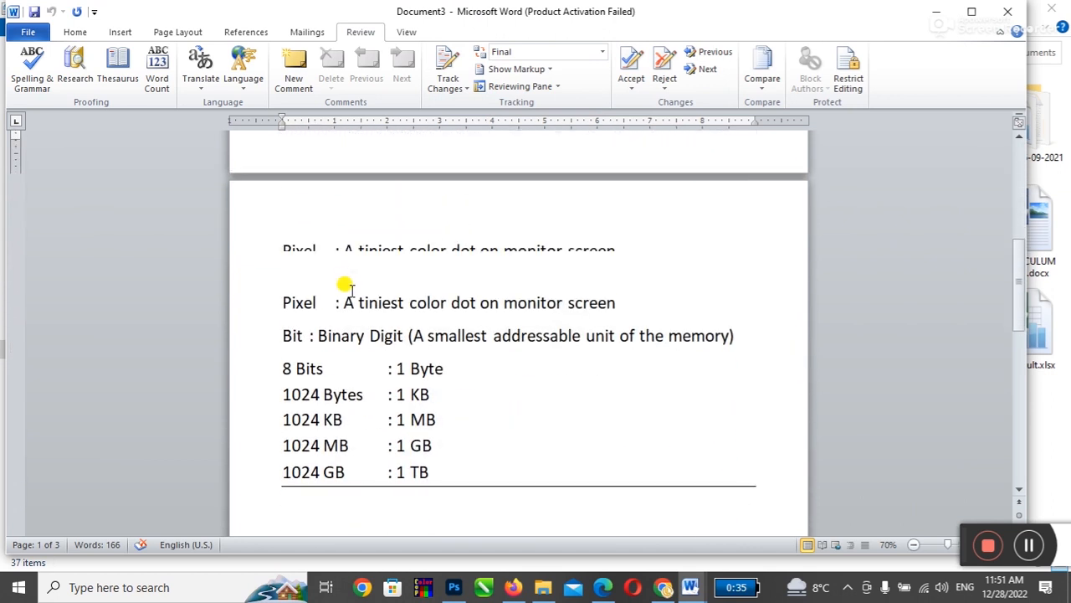
scroll(347, 286, down, 15)
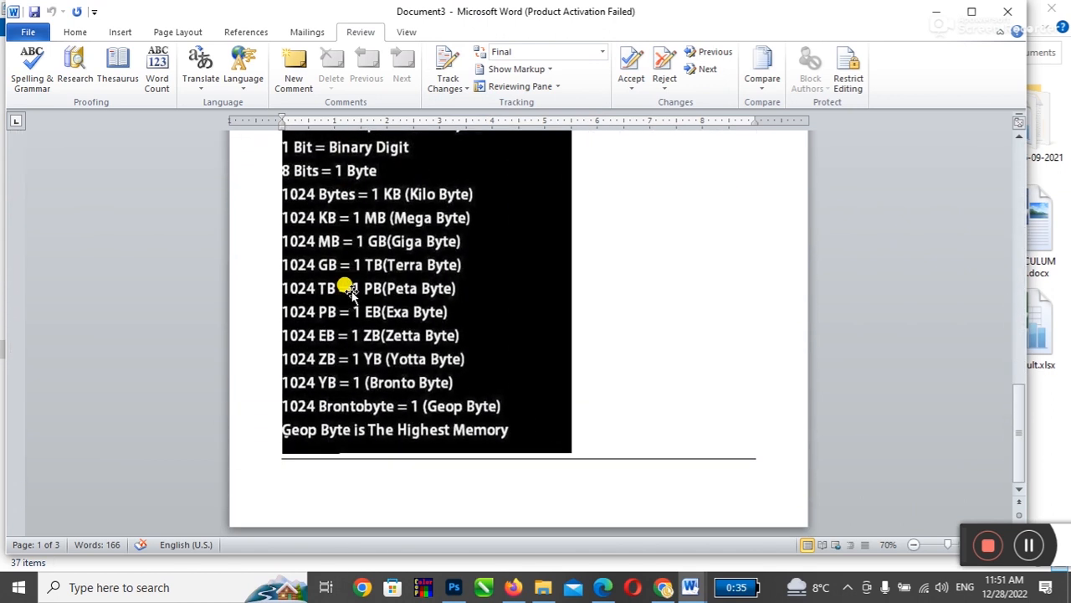
scroll(350, 292, up, 20)
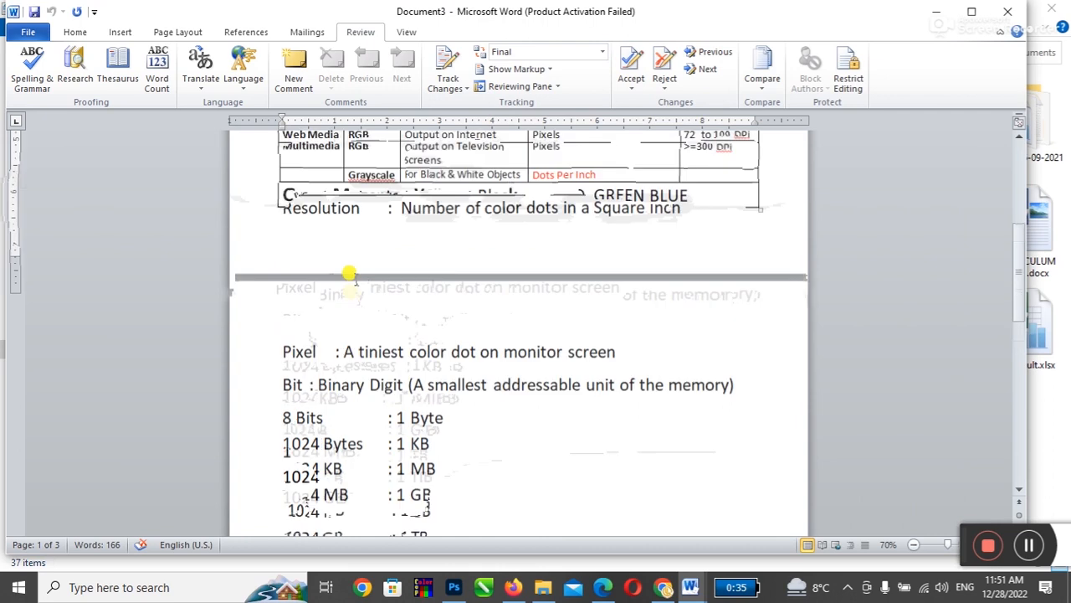
scroll(360, 310, down, 15)
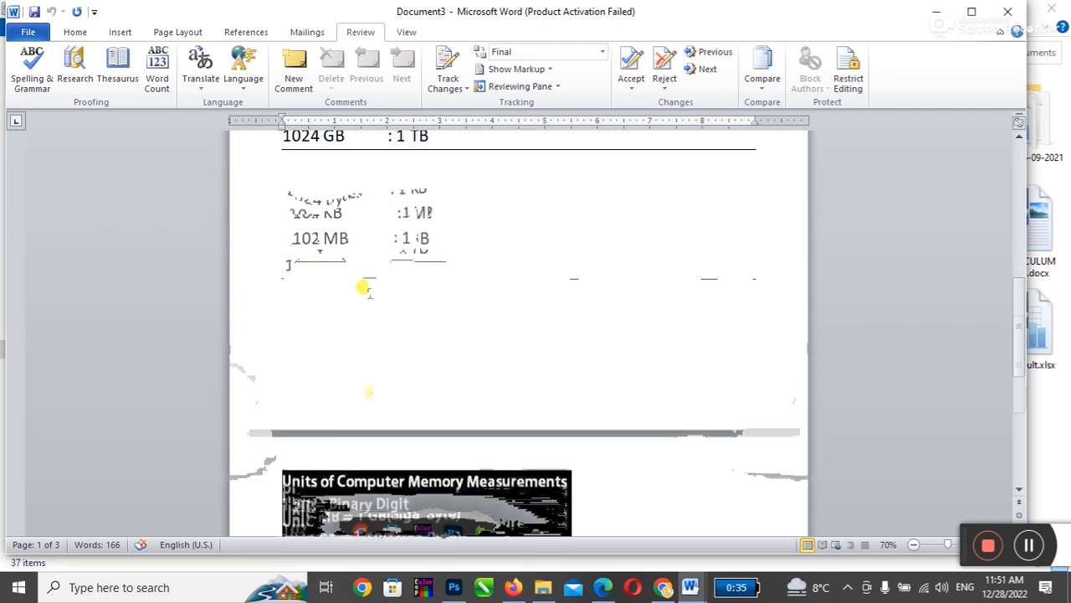
scroll(369, 317, down, 3)
Step: Select the memory-units image and start Combine Documents again
click(561, 451)
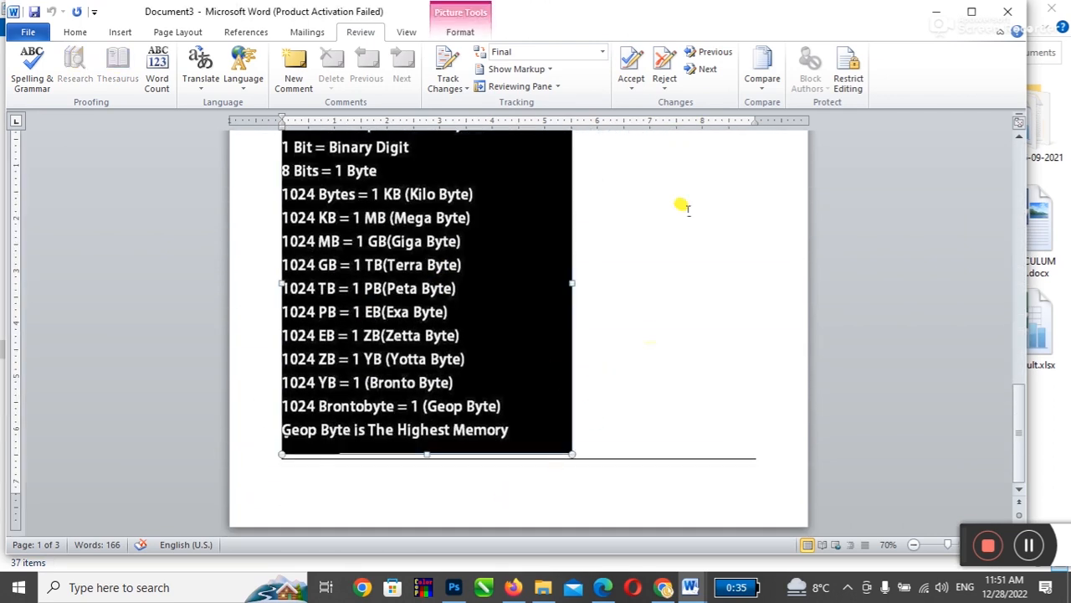
click(757, 84)
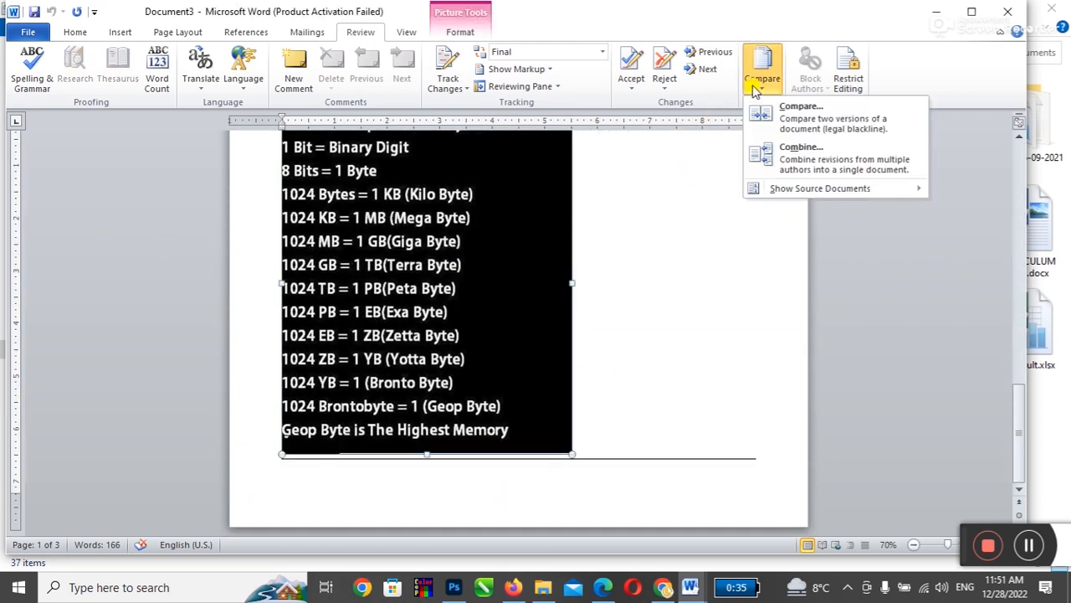
click(785, 157)
Step: Combine Graphics Designing.docx as revised with one.docx as original into a new document
click(889, 231)
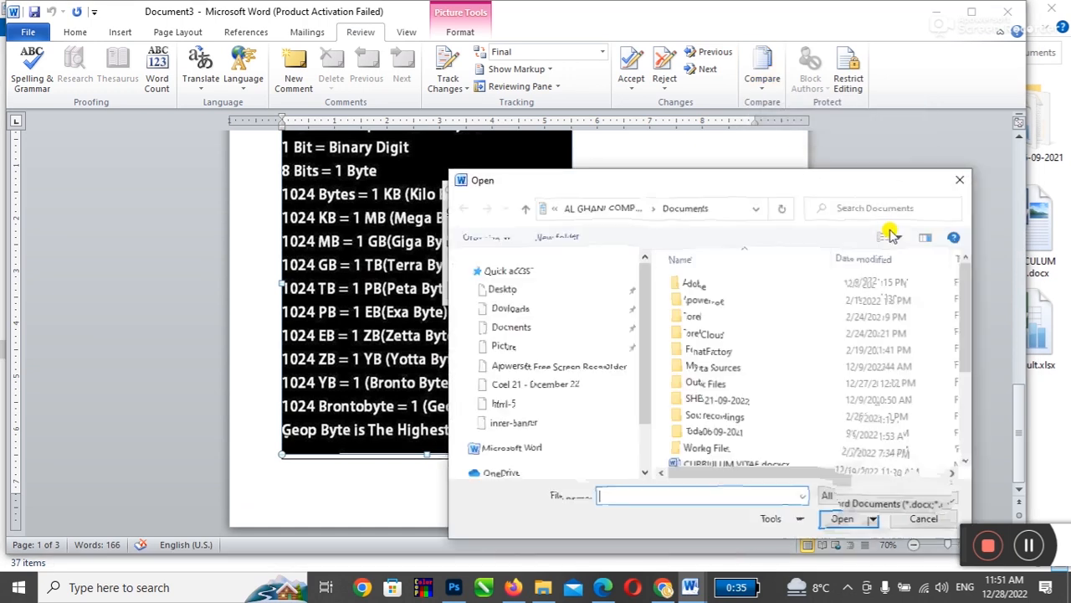
scroll(721, 360, down, 3)
double_click(722, 342)
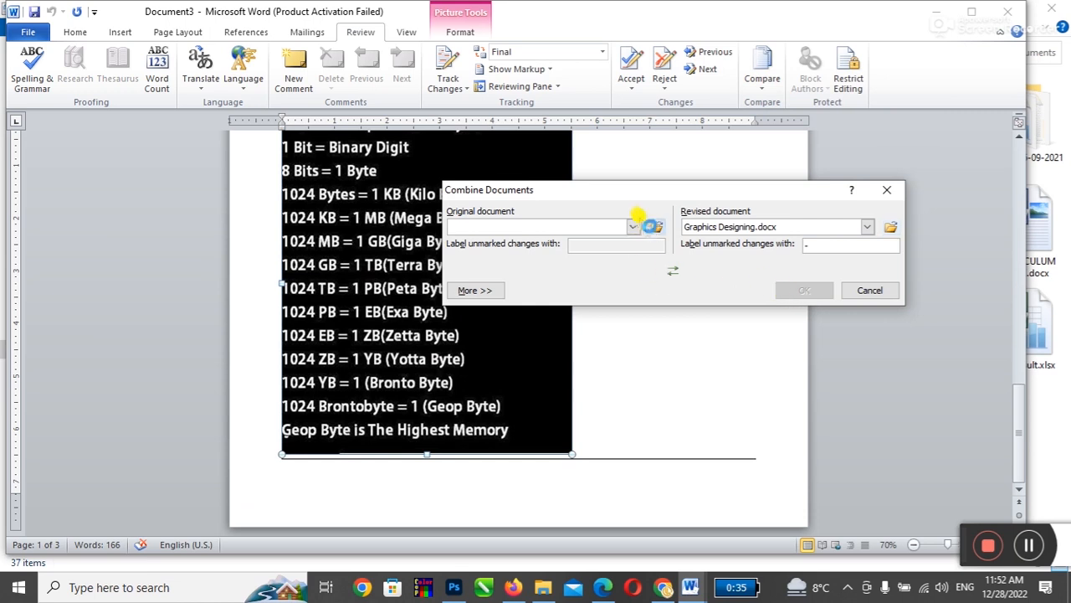
click(655, 227)
scroll(701, 402, down, 3)
double_click(701, 406)
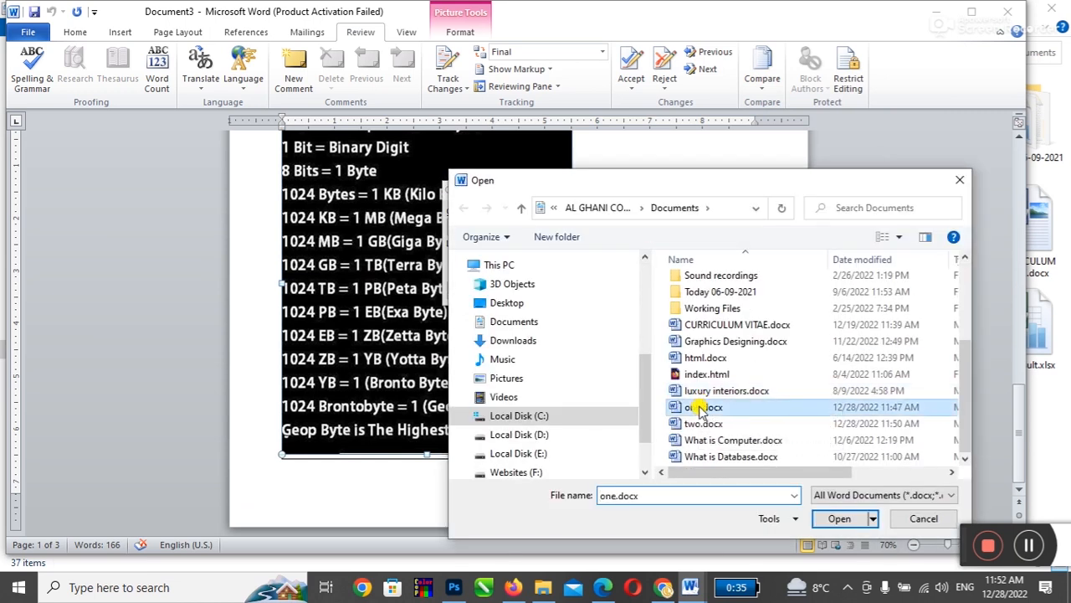
click(793, 290)
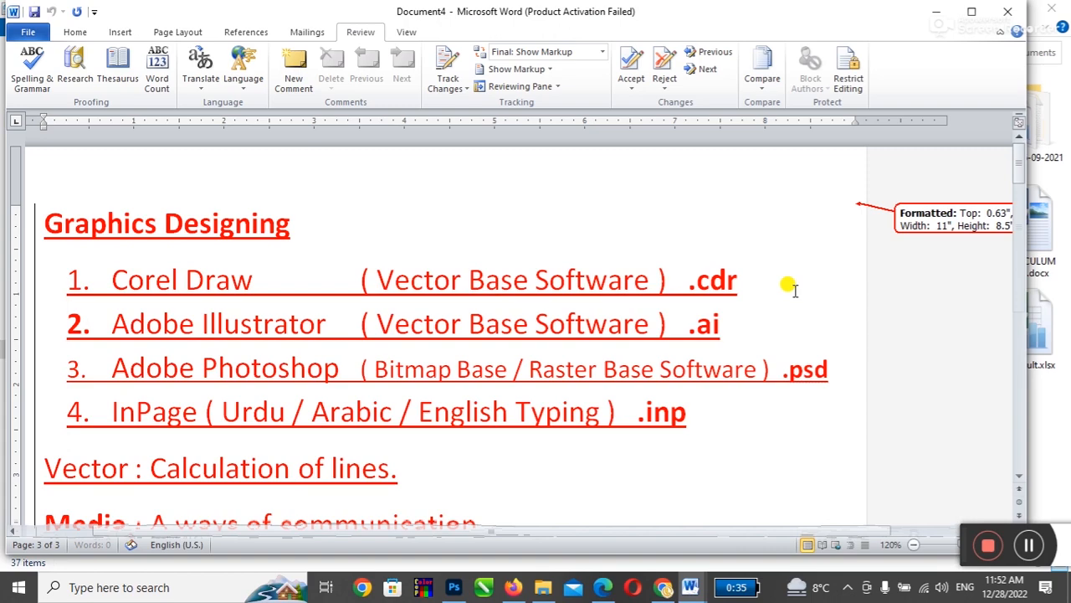
Step: Switch Document4's review display to Final without markup and scroll through it
scroll(789, 282, down, 5)
scroll(380, 304, down, 15)
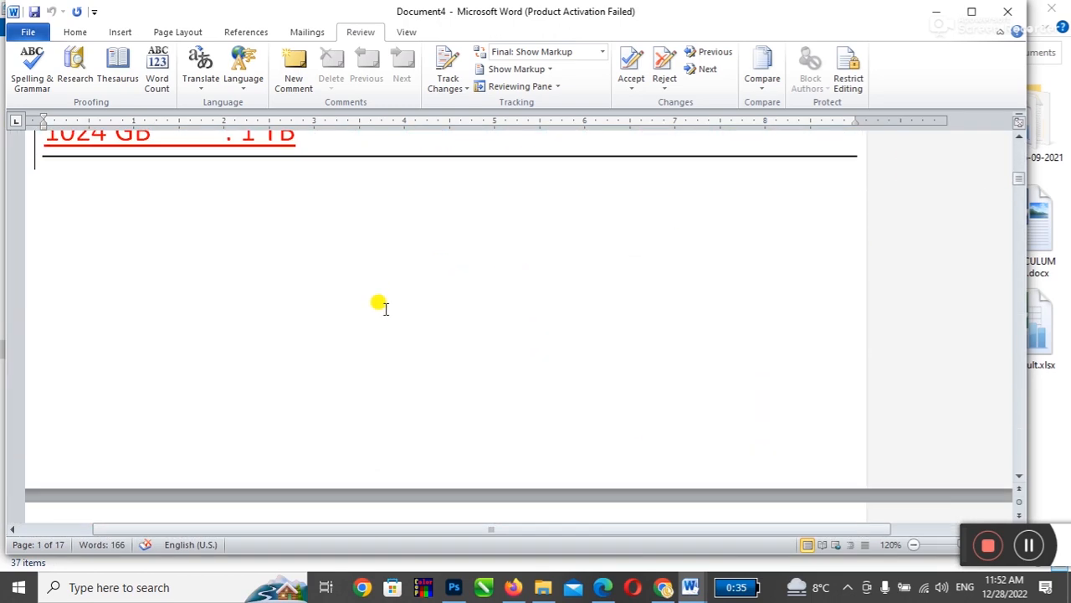
scroll(379, 305, down, 10)
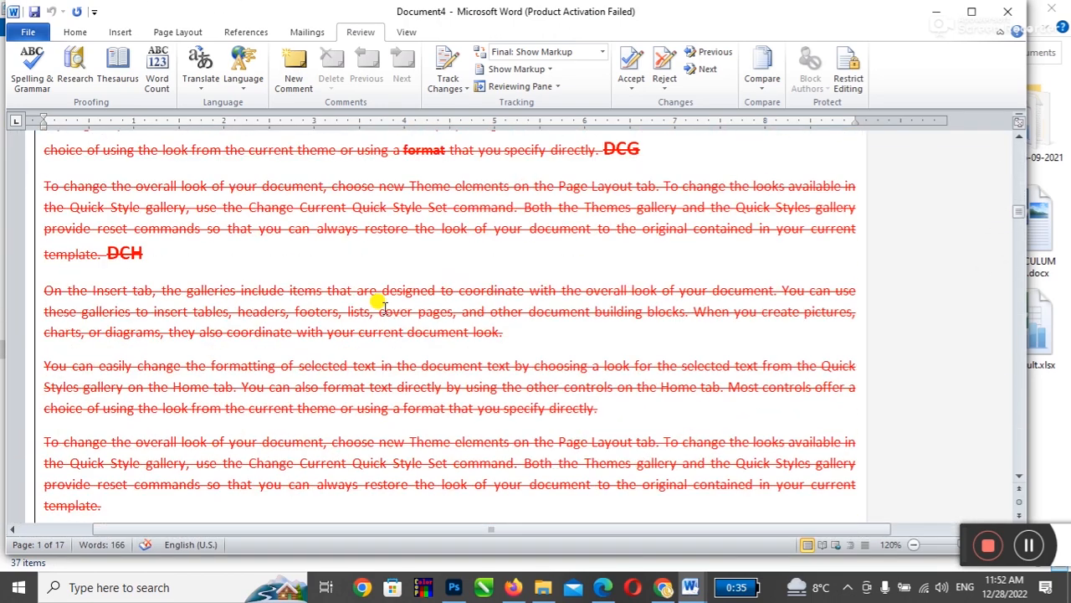
scroll(379, 305, down, 8)
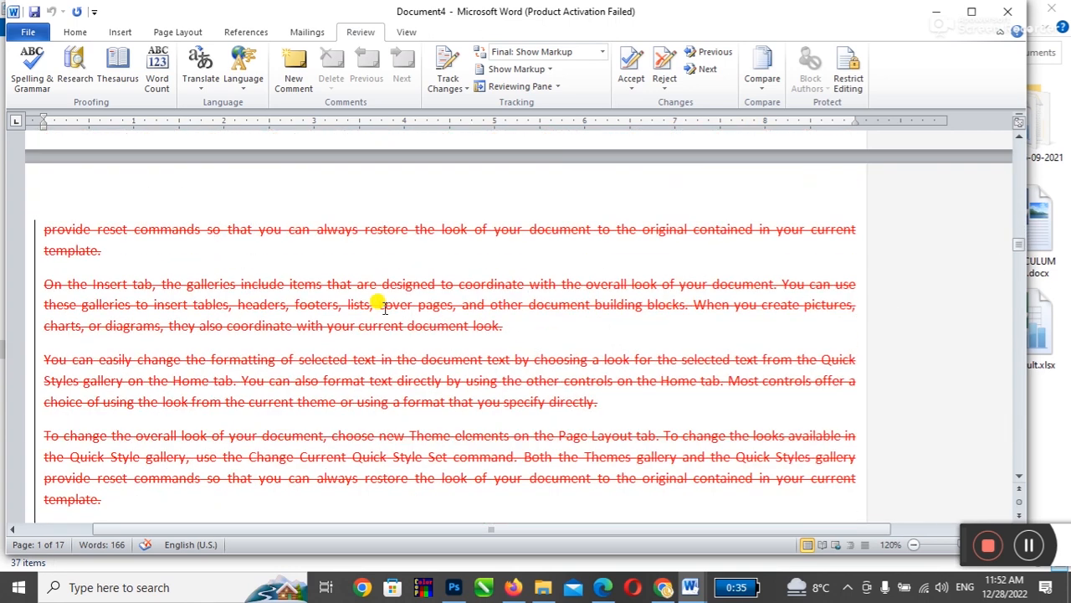
click(761, 83)
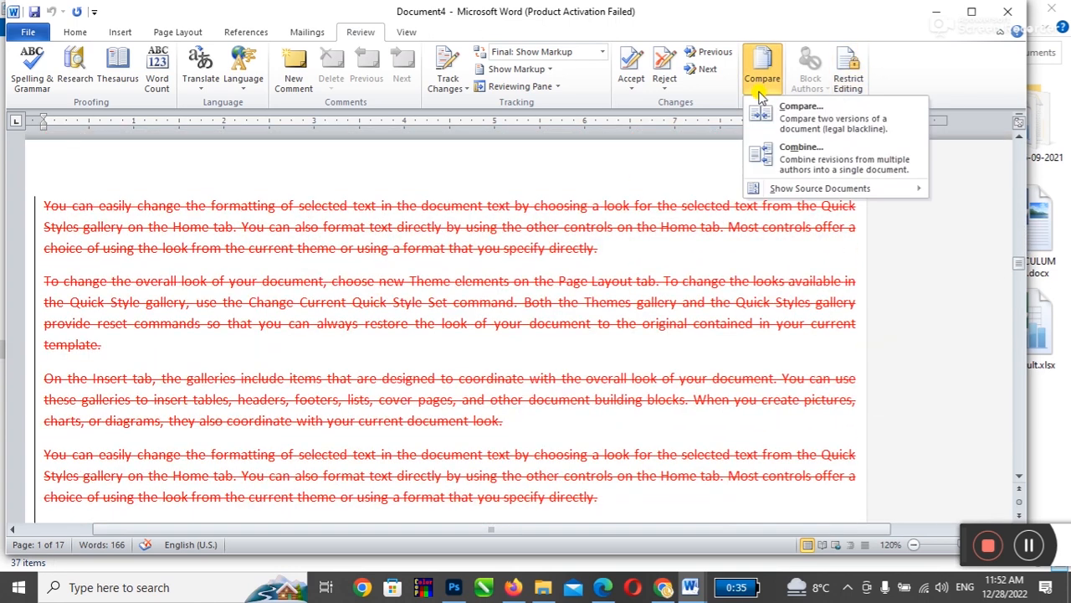
click(574, 57)
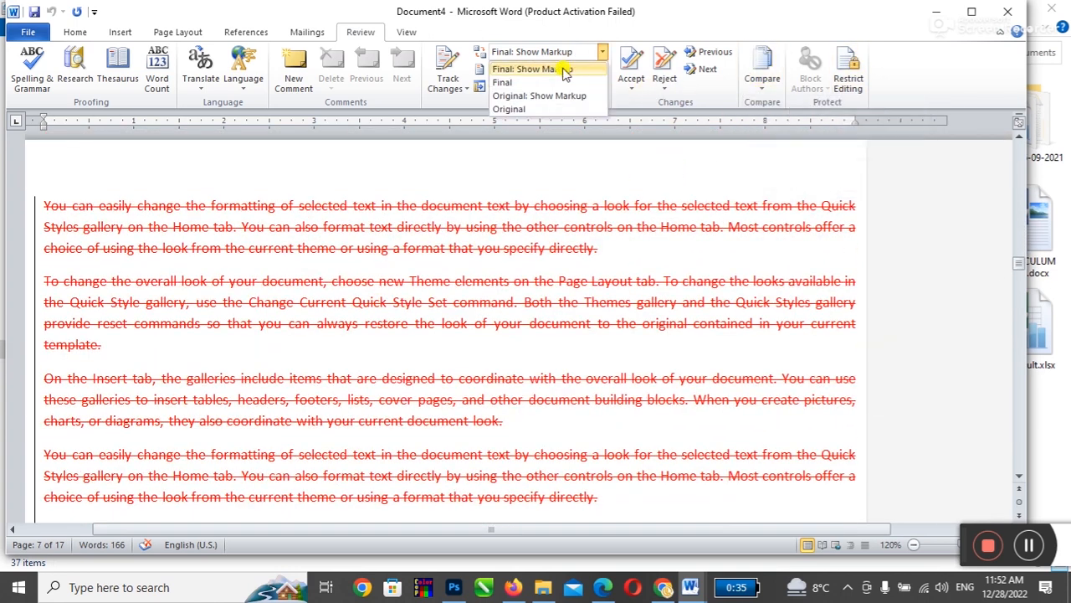
click(512, 84)
scroll(570, 331, up, 10)
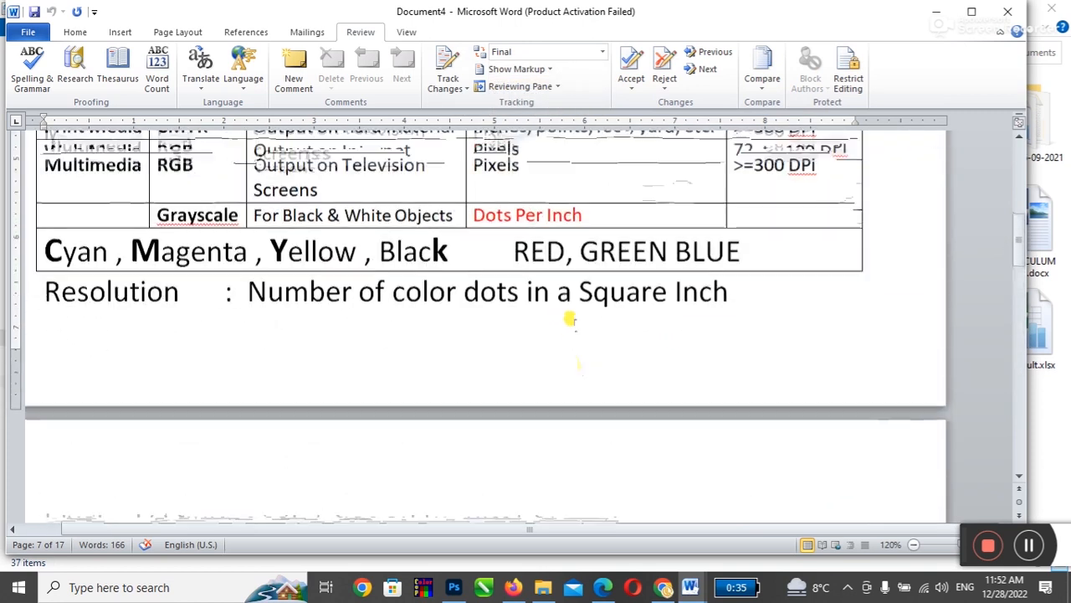
ctrl+scroll(561, 260, down, 6)
scroll(561, 259, down, 3)
scroll(560, 259, up, 3)
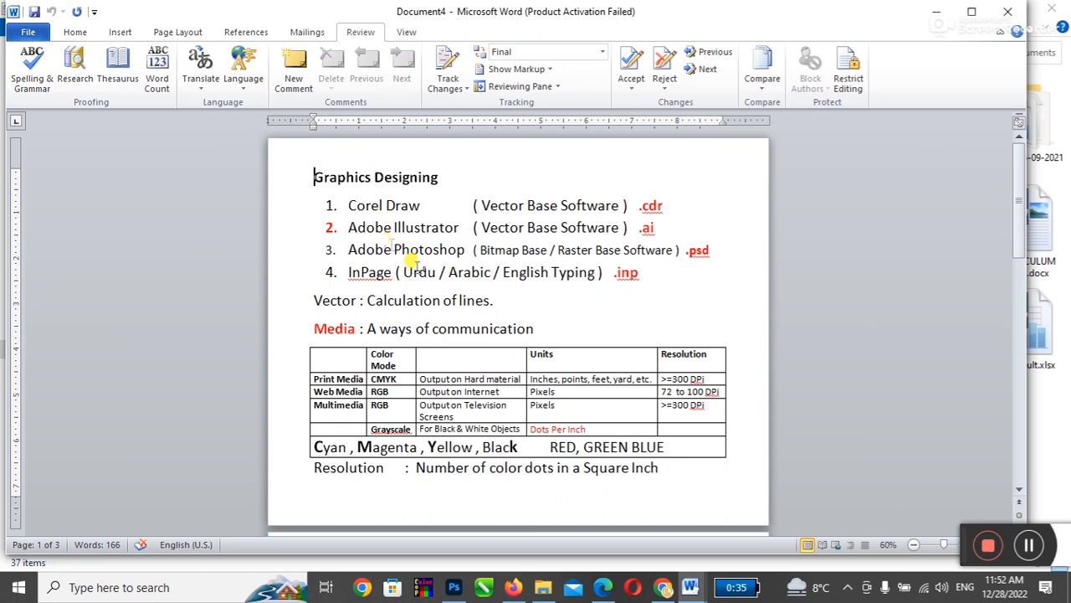
Step: Open two.docx from the Documents folder
click(543, 587)
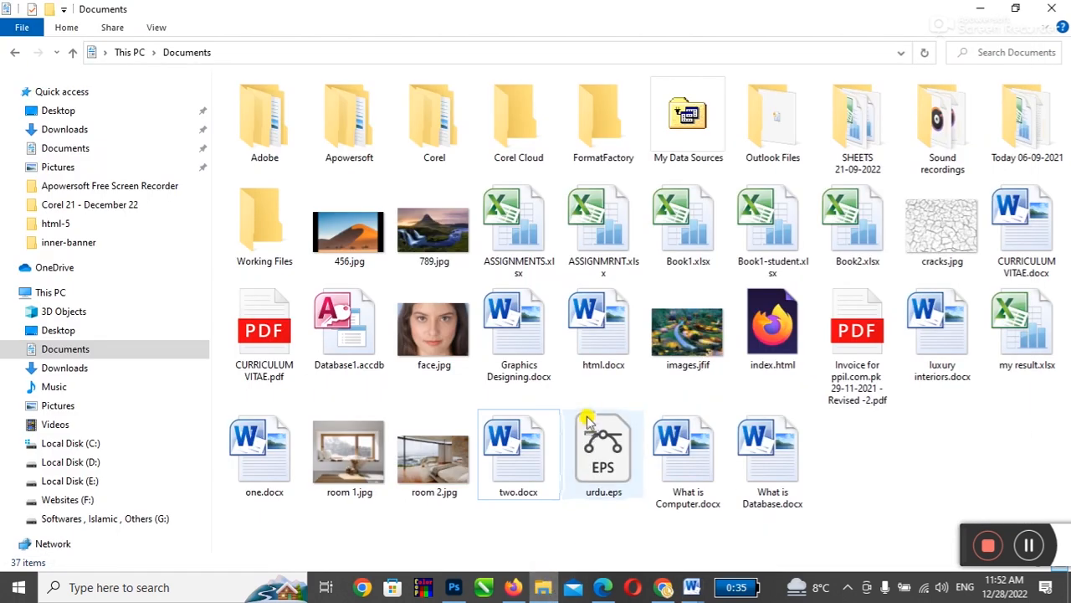
double_click(513, 459)
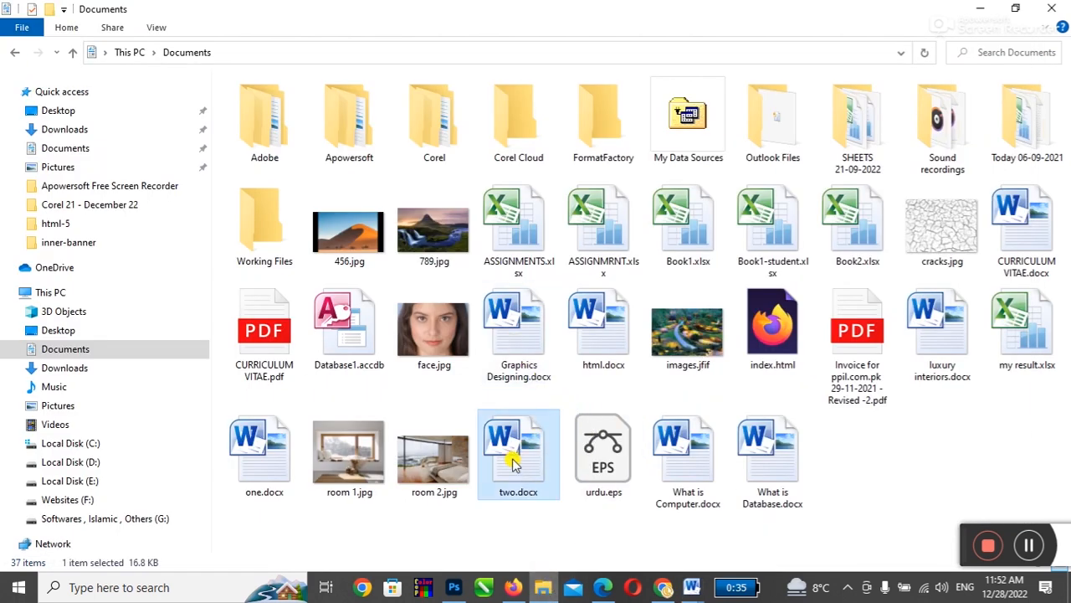
scroll(403, 358, down, 3)
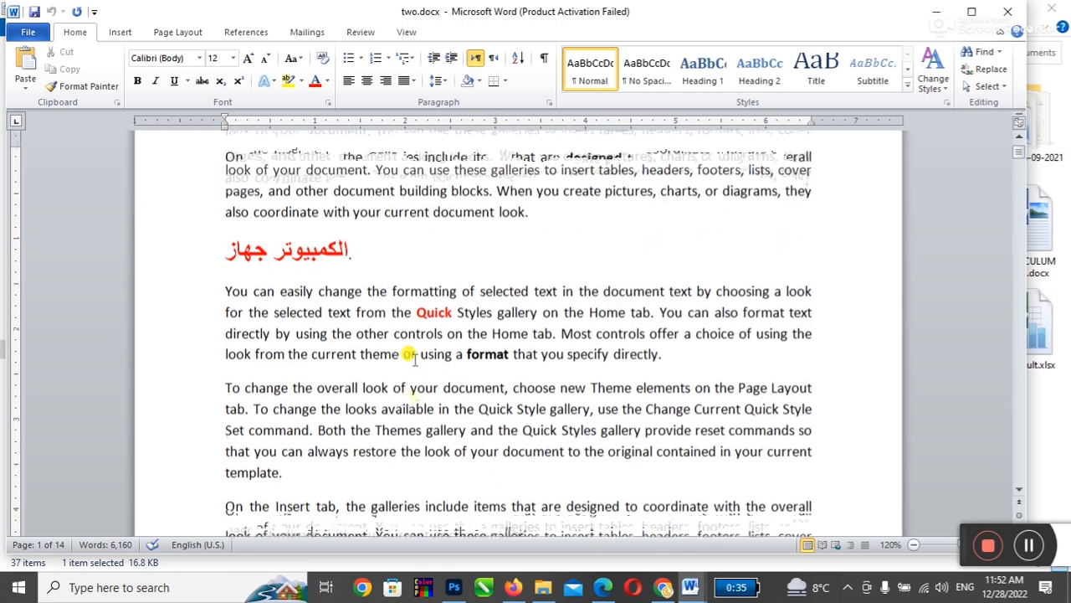
Step: Add empty lines after the 'specify directly.' paragraph in two.docx, then switch to Document4
click(710, 321)
key(Return)
key(Return)
key(Return)
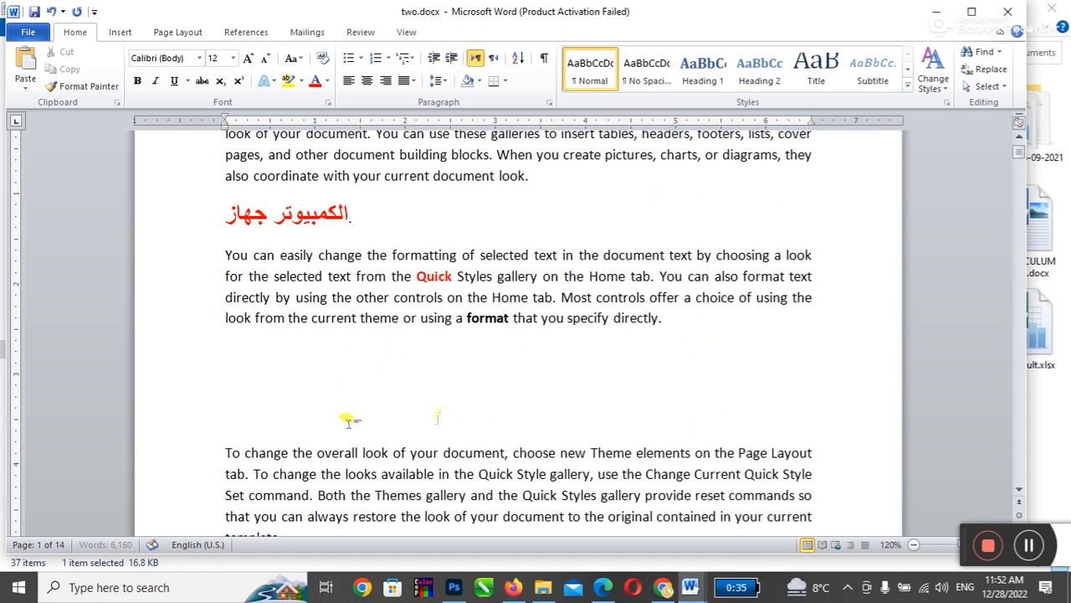
click(679, 579)
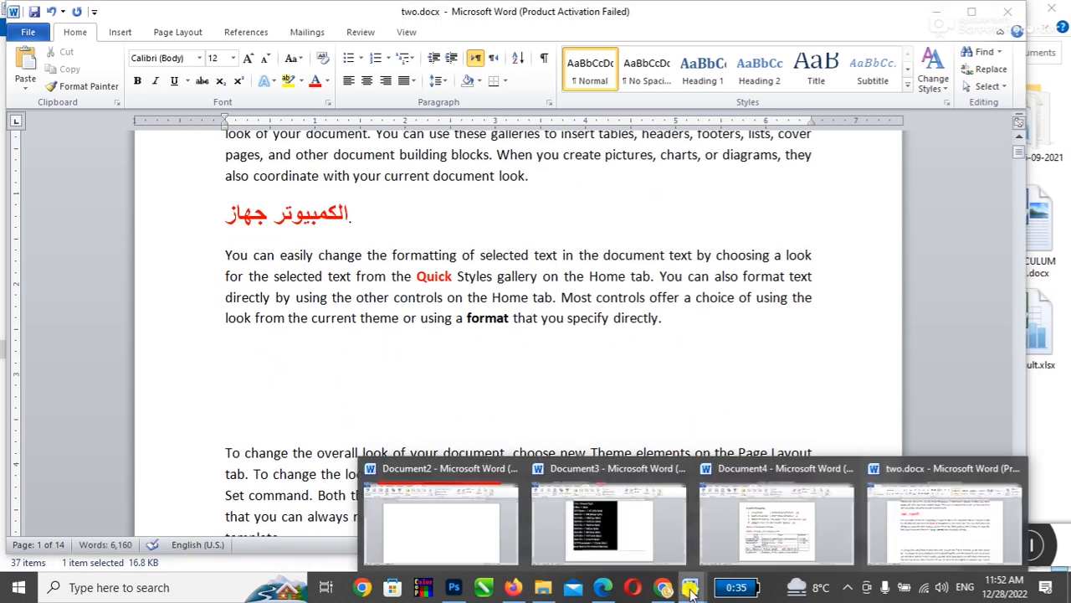
click(761, 518)
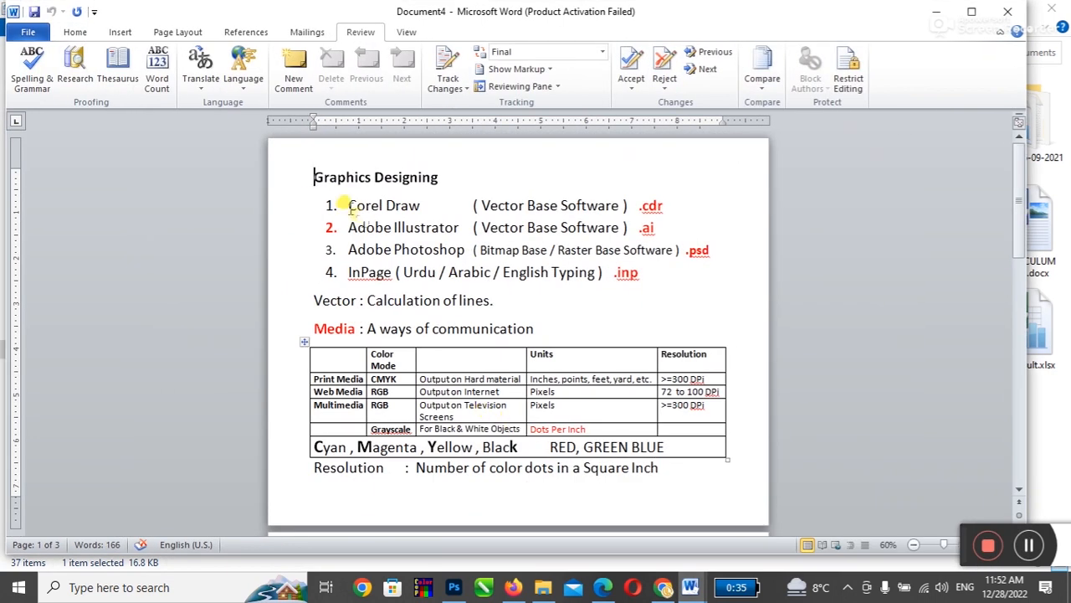
Step: Copy the Graphics Designing heading through the Vector line and return to two.docx
drag(307, 172, 513, 297)
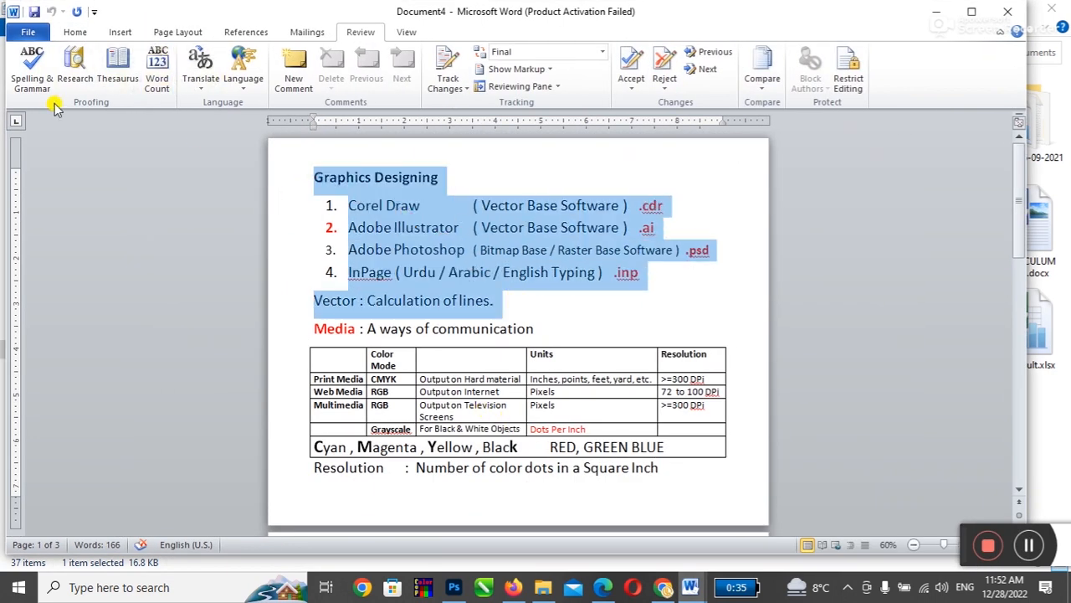
click(75, 33)
click(82, 71)
click(689, 587)
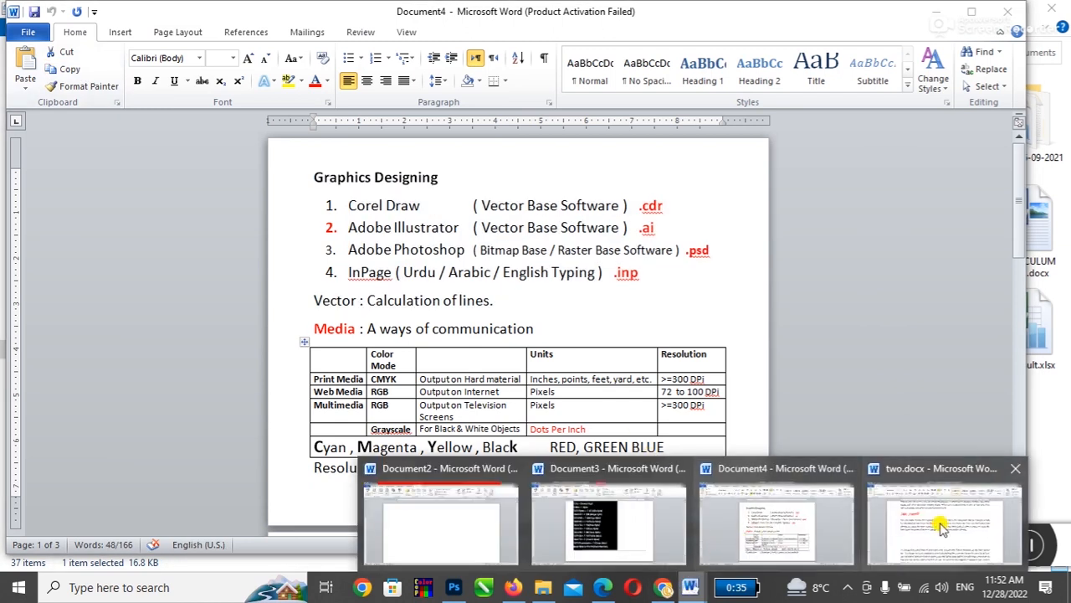
click(941, 526)
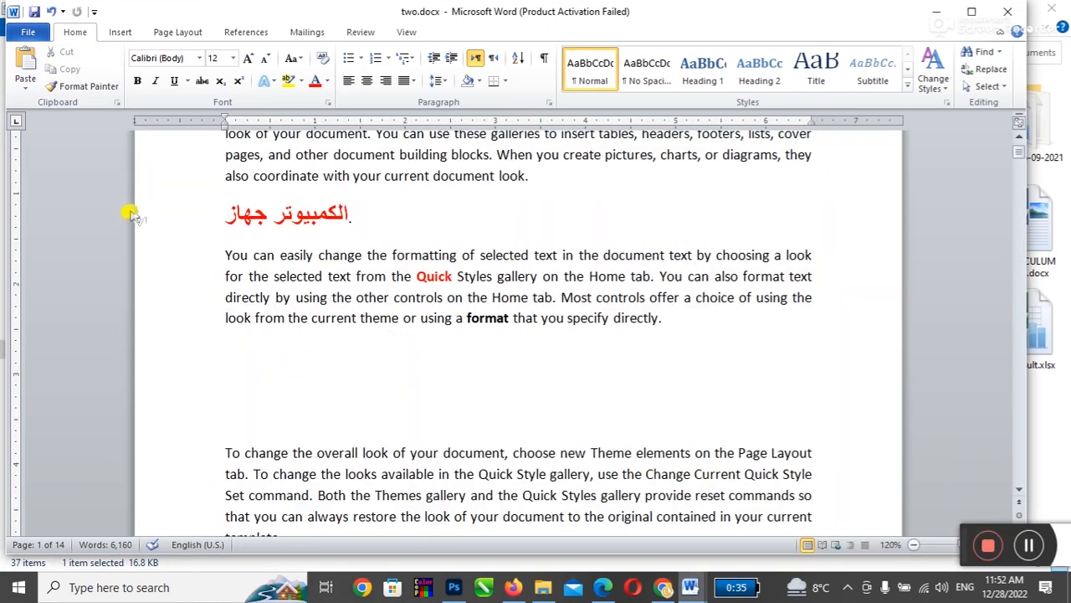
Step: Paste the copied Graphics Designing list into two.docx after the Quick Styles paragraph
click(25, 71)
scroll(502, 368, up, 5)
scroll(506, 378, up, 2)
scroll(506, 378, down, 5)
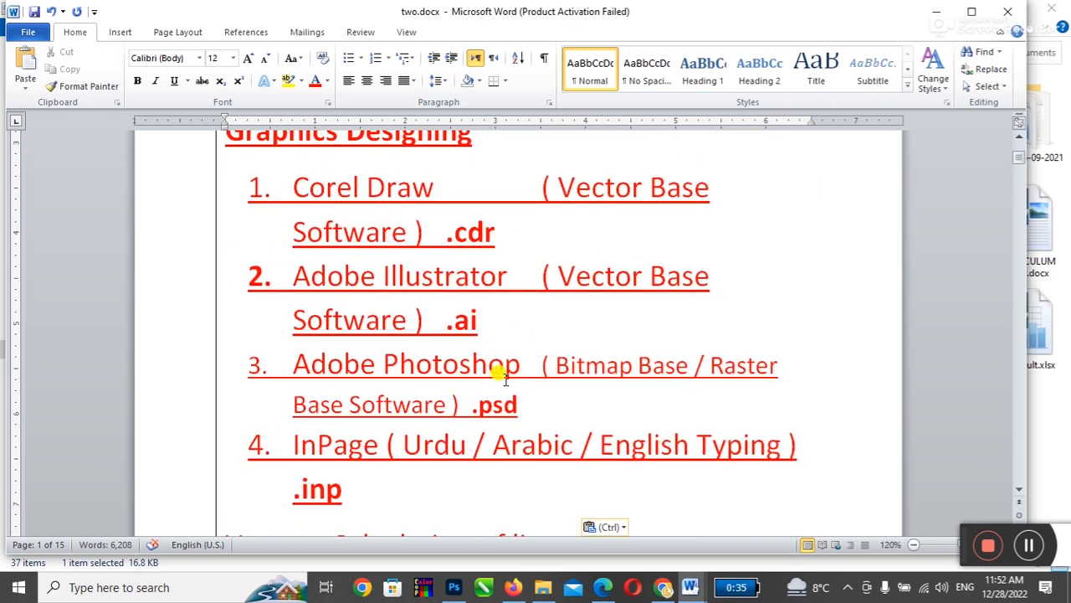
scroll(502, 376, down, 1)
scroll(505, 378, up, 5)
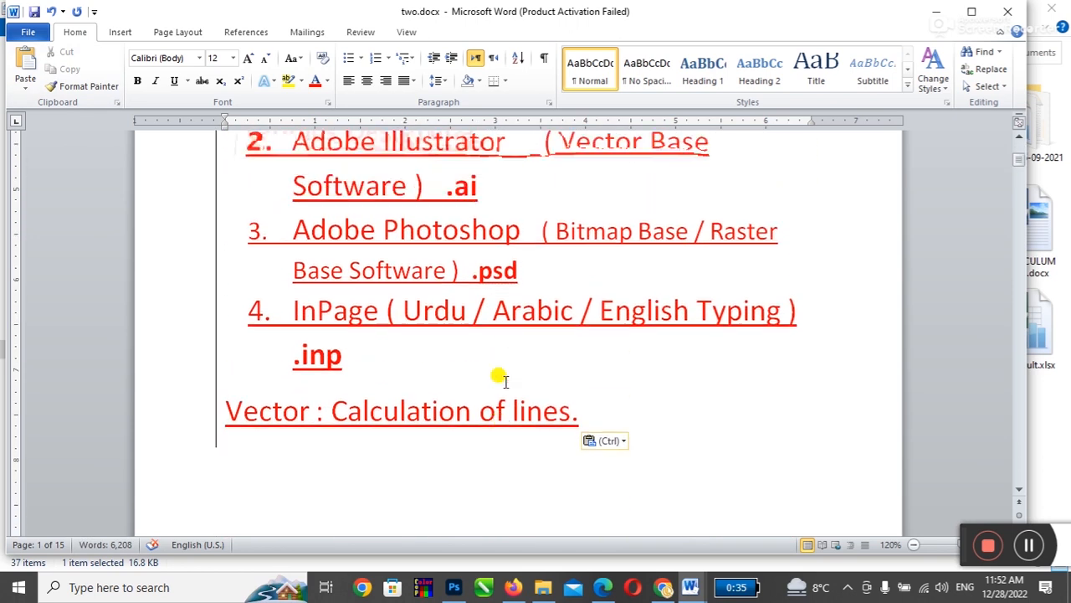
click(686, 353)
scroll(686, 348, down, 2)
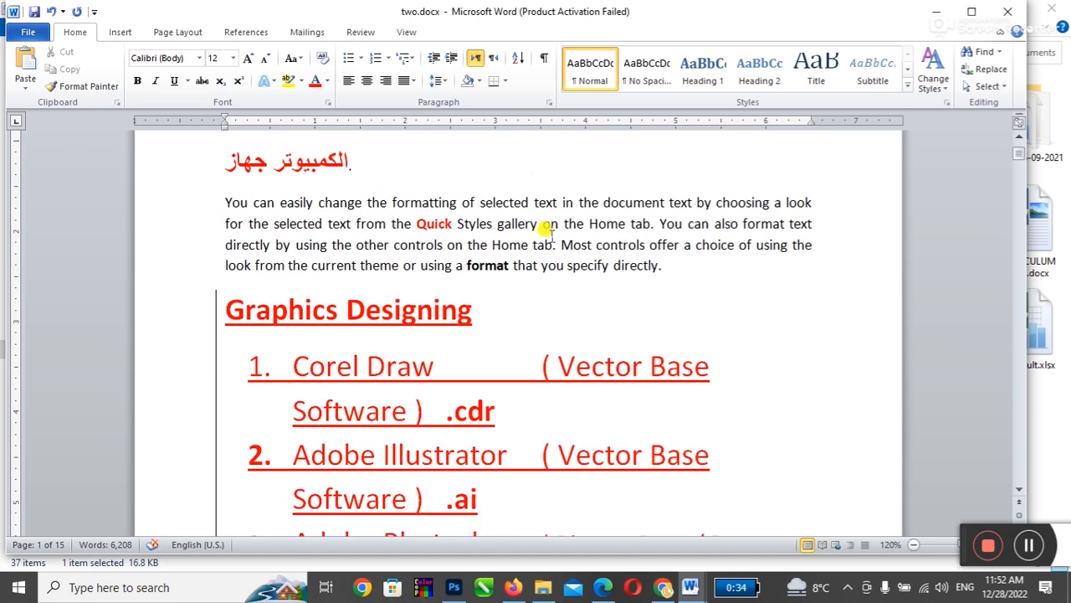
Step: Set the Review markup display to Final so the document shows no tracked-change markup
click(366, 33)
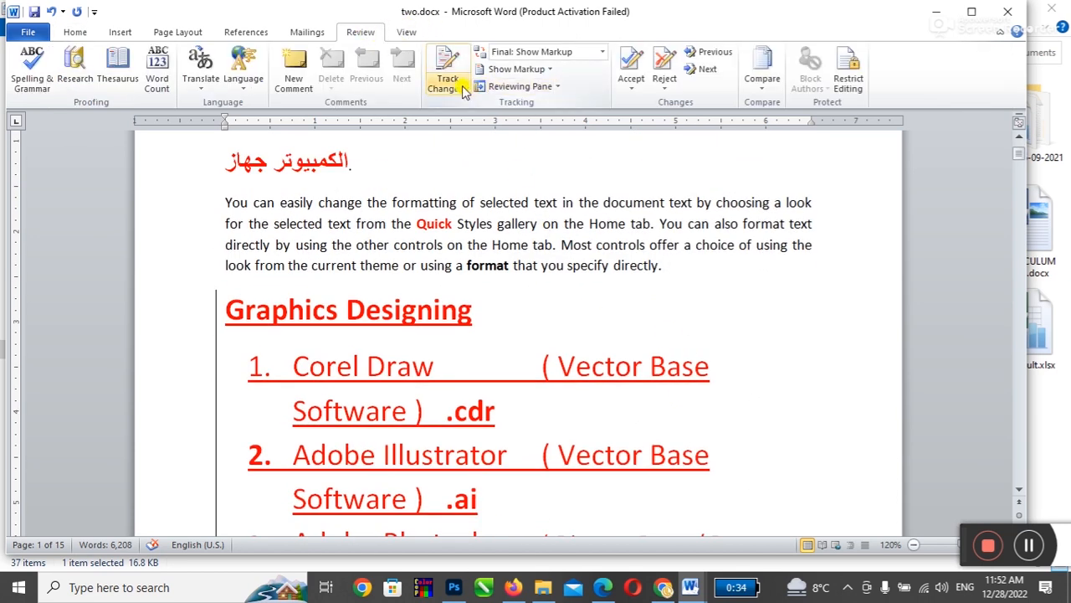
click(527, 51)
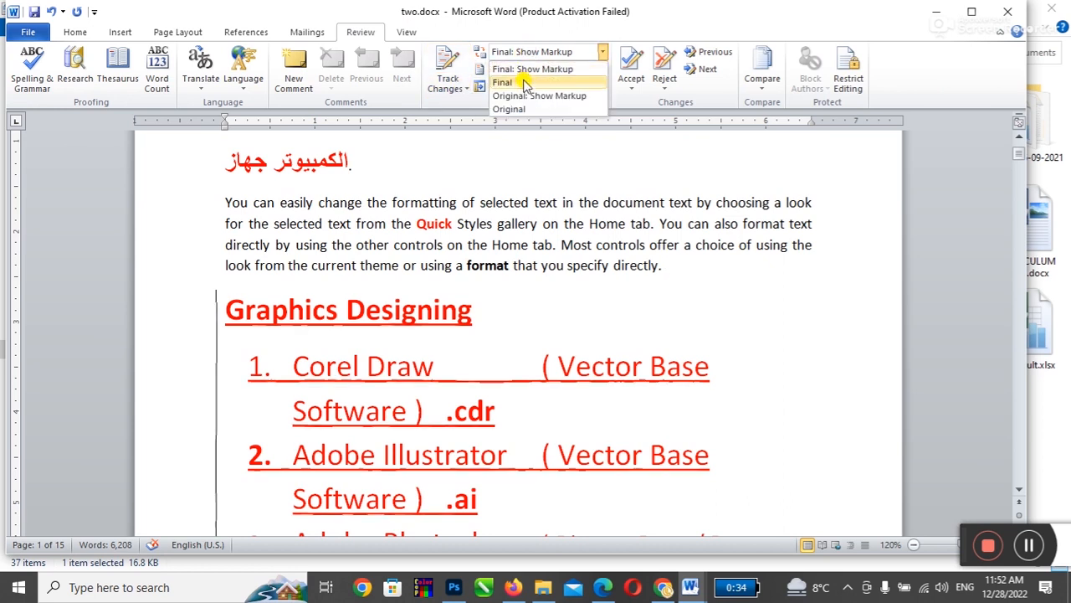
click(503, 82)
scroll(506, 391, down, 2)
scroll(506, 392, down, 2)
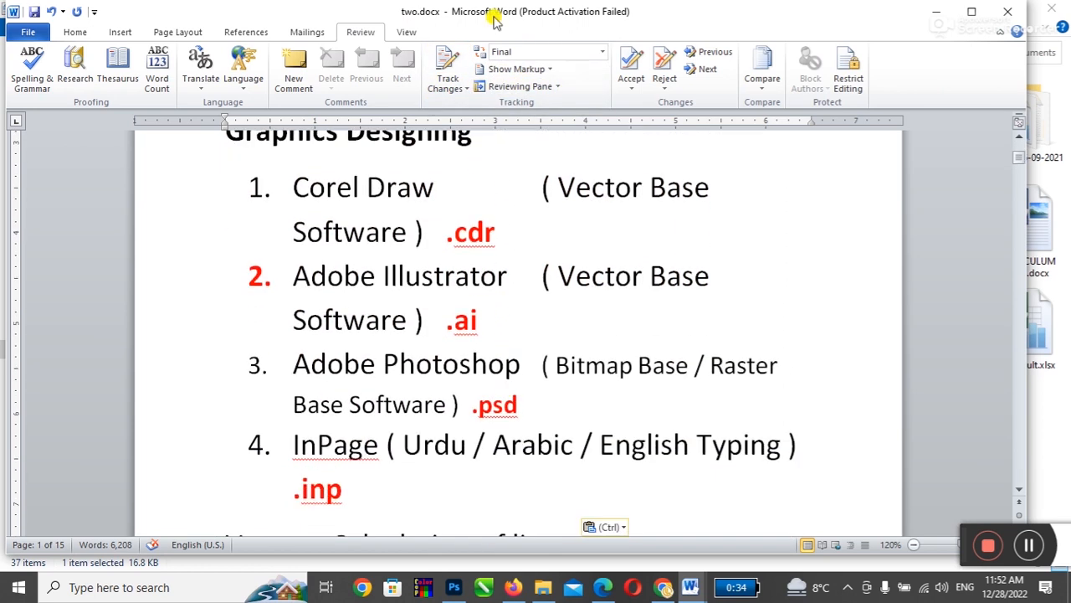
click(502, 51)
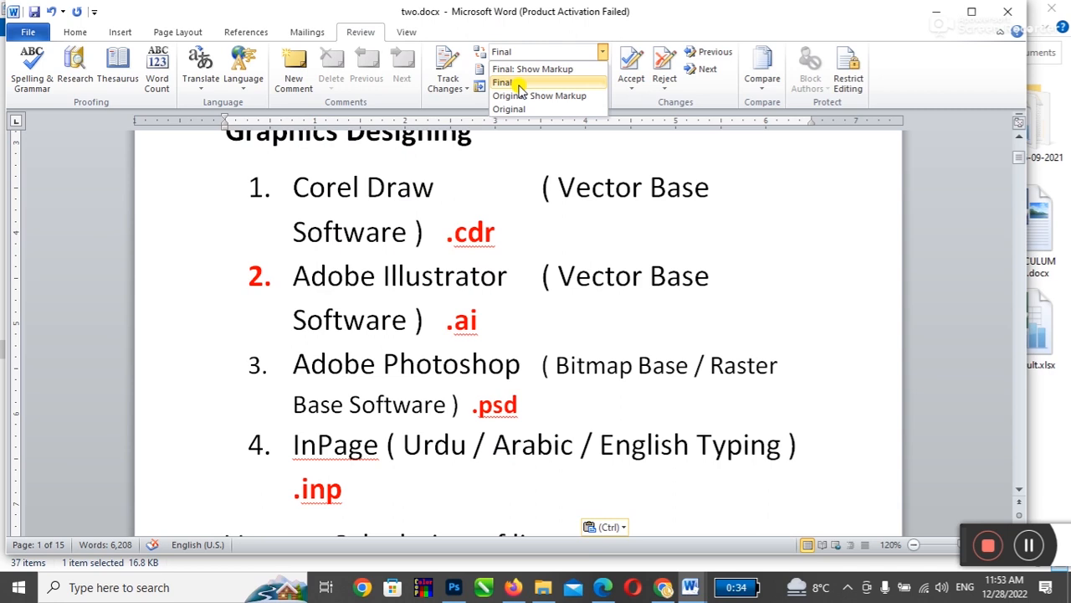
click(518, 85)
scroll(491, 368, down, 5)
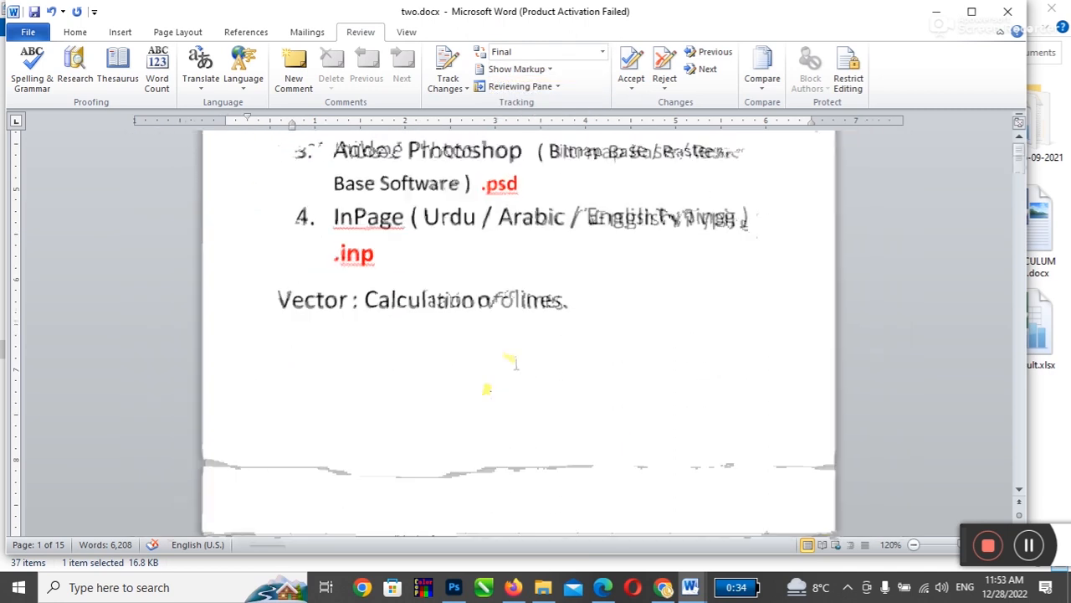
ctrl+scroll(500, 381, down, 5)
scroll(494, 410, down, 1)
ctrl+scroll(491, 418, down, 3)
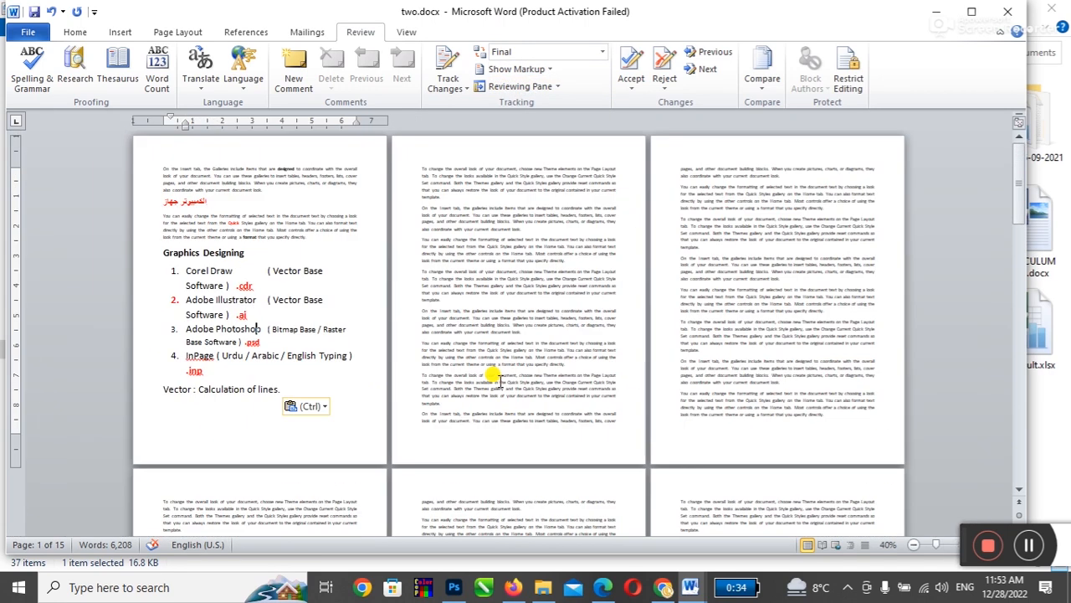
Step: Dismiss the paste options unchanged and reselect the pasted Graphics Designing block
click(307, 406)
click(292, 442)
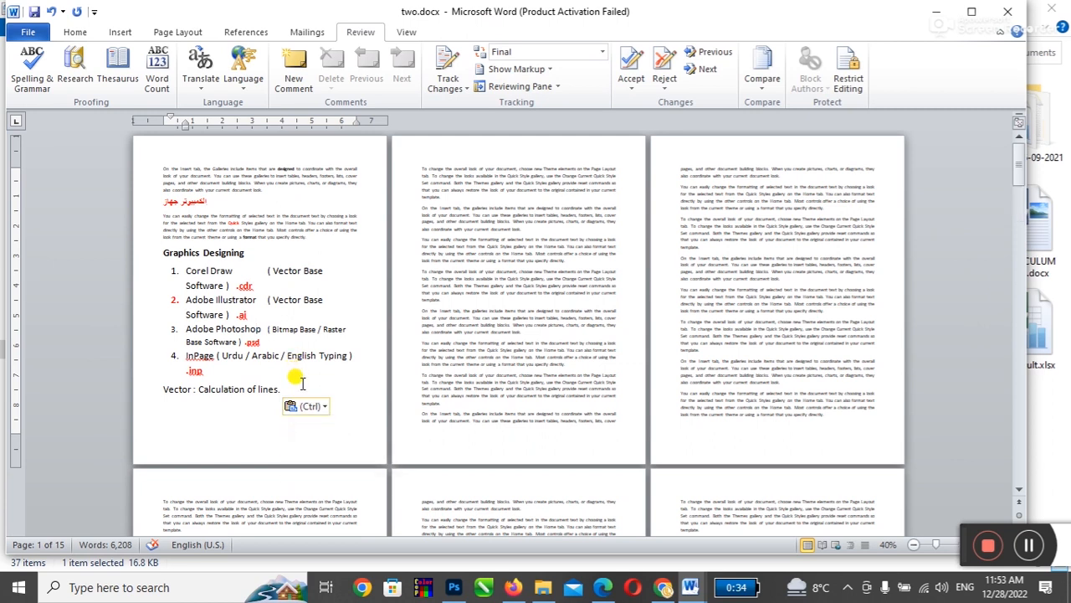
ctrl+scroll(299, 377, up, 2)
scroll(299, 376, down, 1)
mouse_move(353, 499)
mouse_down()
mouse_move(271, 370)
mouse_move(163, 297)
mouse_move(160, 318)
mouse_up()
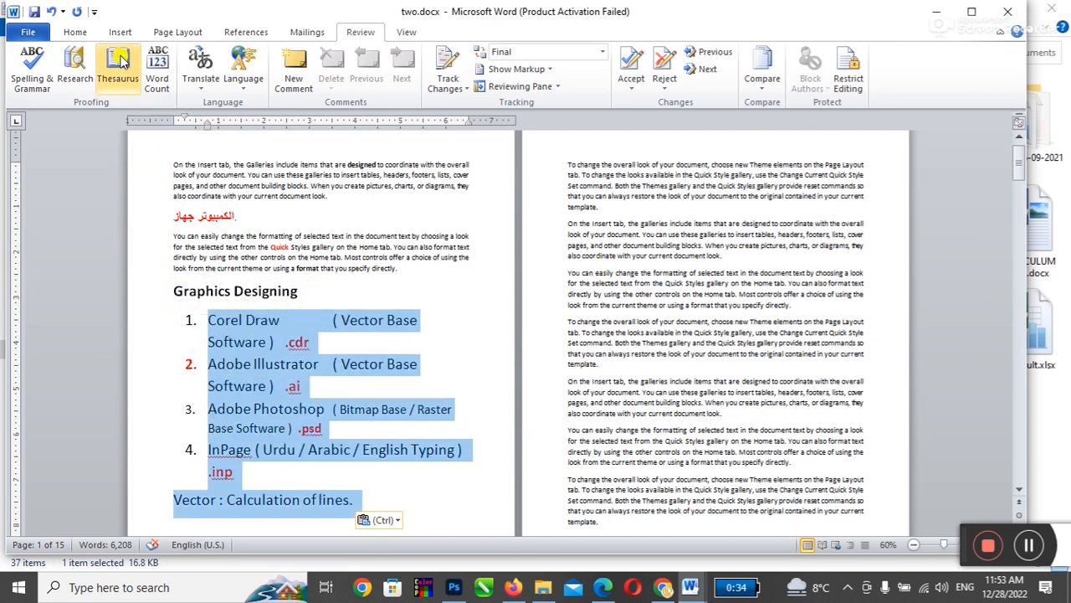
Step: Shrink the selected list's font three steps so each software item fits on one line
click(63, 34)
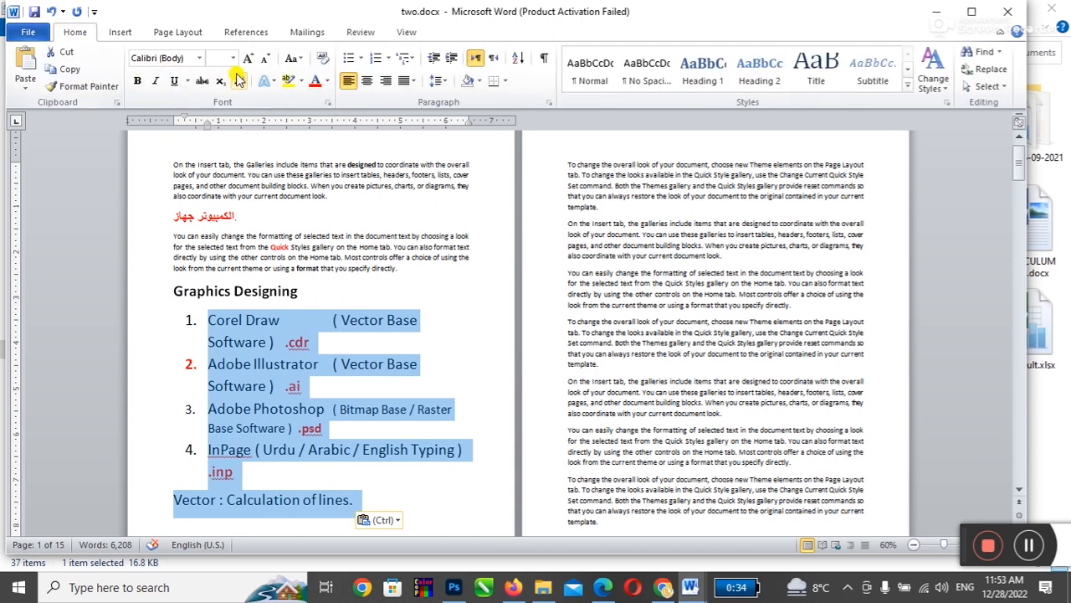
click(264, 60)
click(263, 60)
click(263, 60)
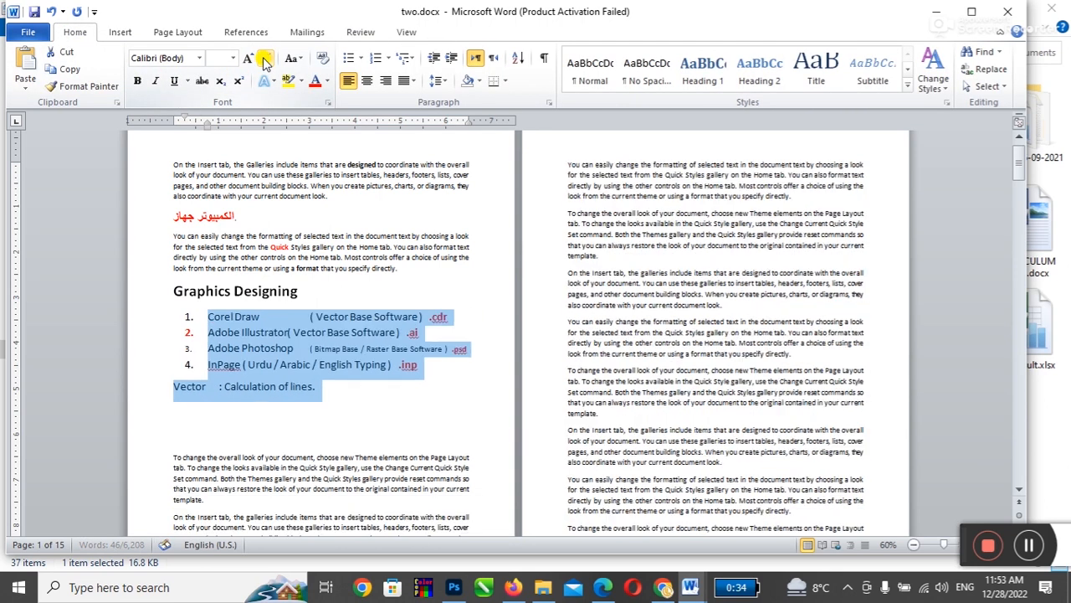
Step: Delete the blank lines below the Vector line and click into the opening paragraph
click(305, 406)
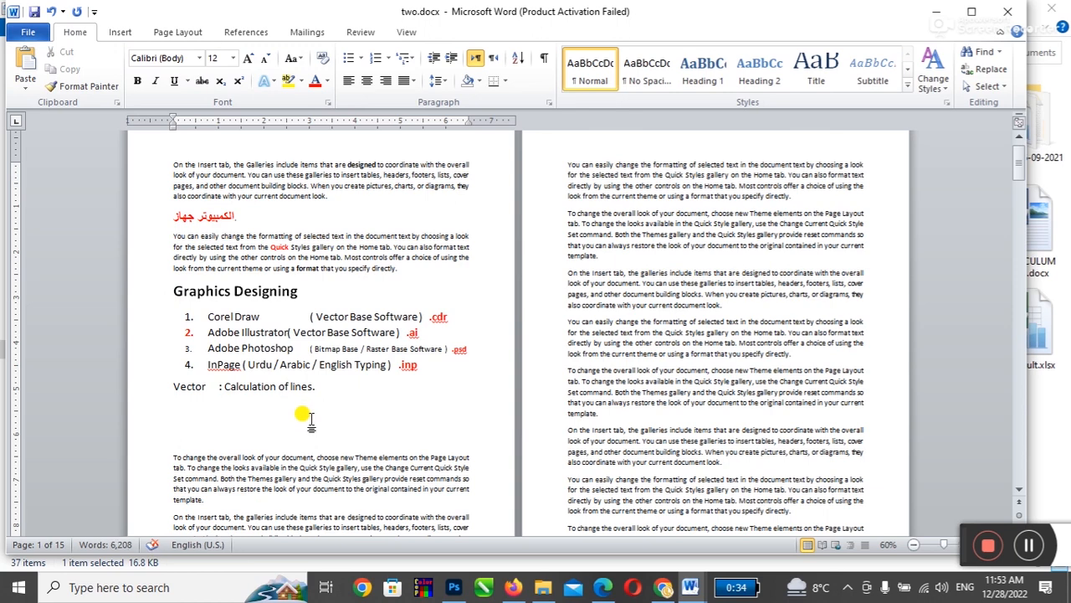
key(Delete)
key(Delete)
ctrl+scroll(306, 414, up, 7)
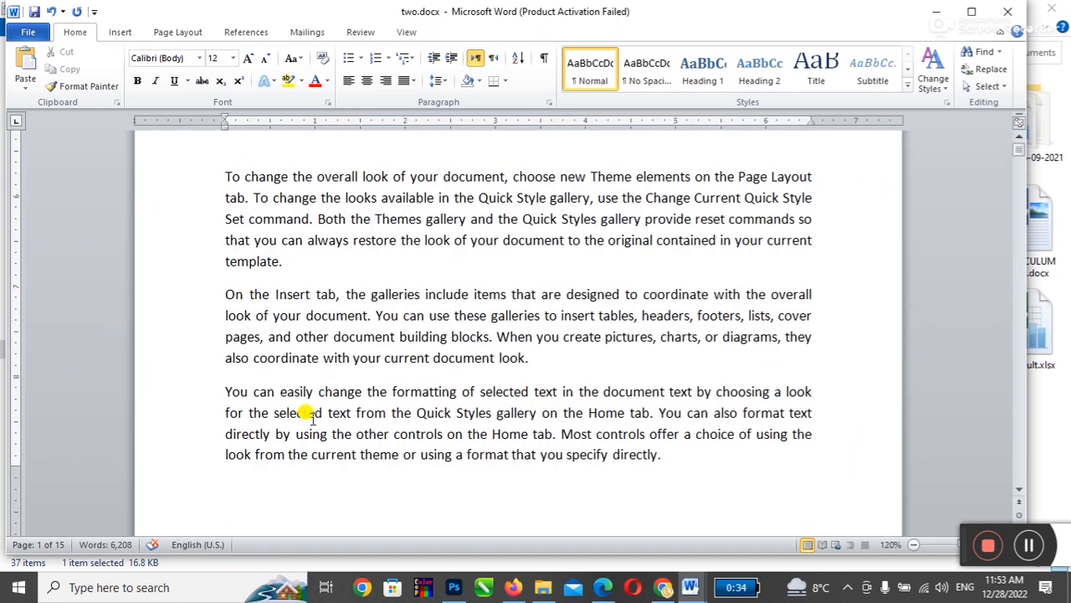
scroll(411, 385, up, 1)
scroll(415, 342, down, 2)
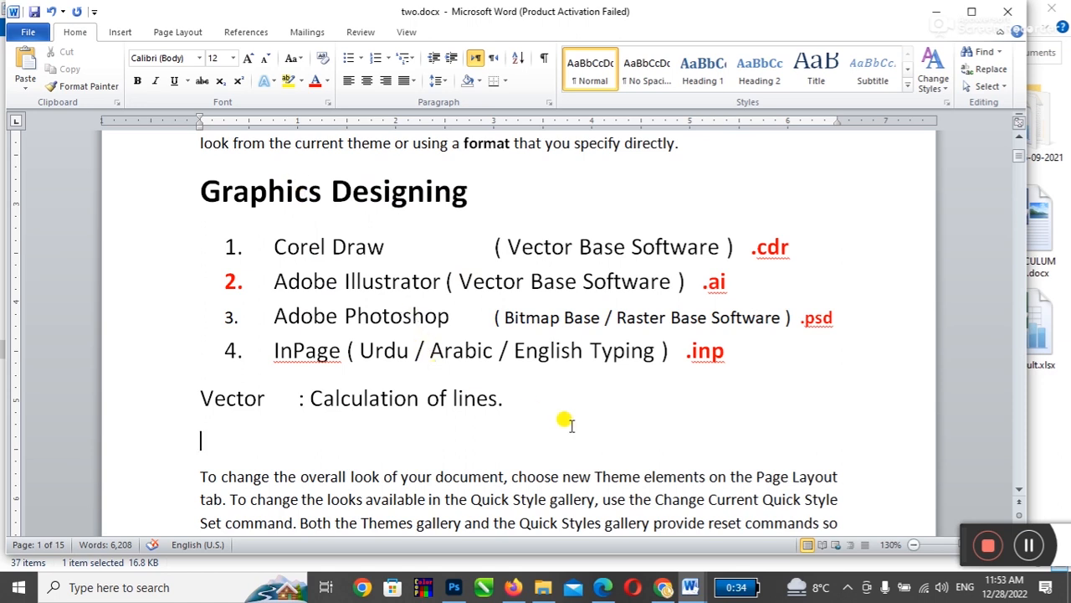
scroll(572, 425, up, 4)
scroll(572, 426, down, 4)
scroll(572, 427, up, 4)
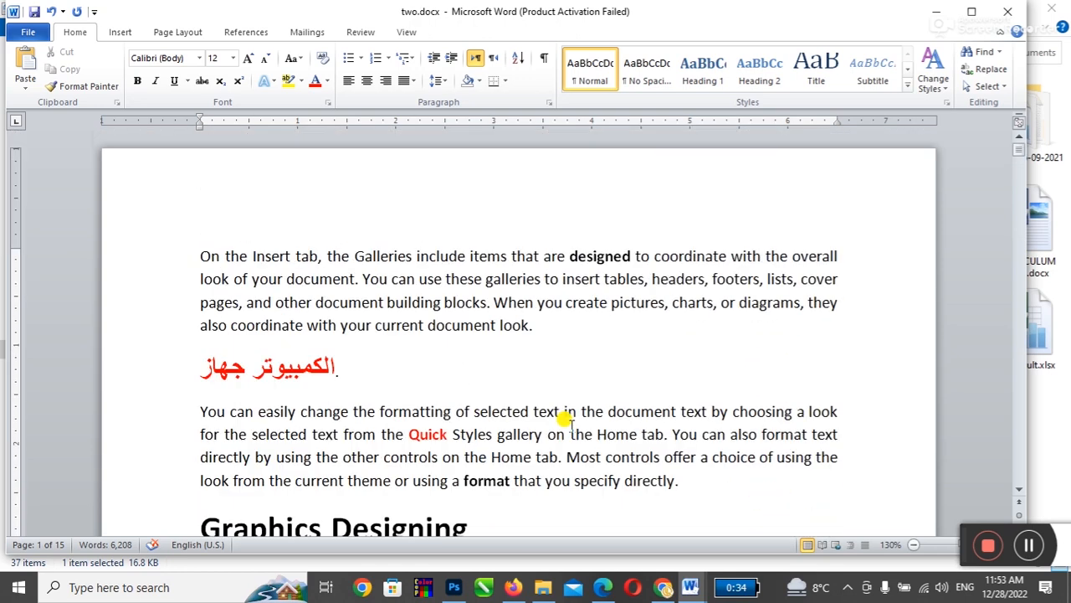
click(694, 255)
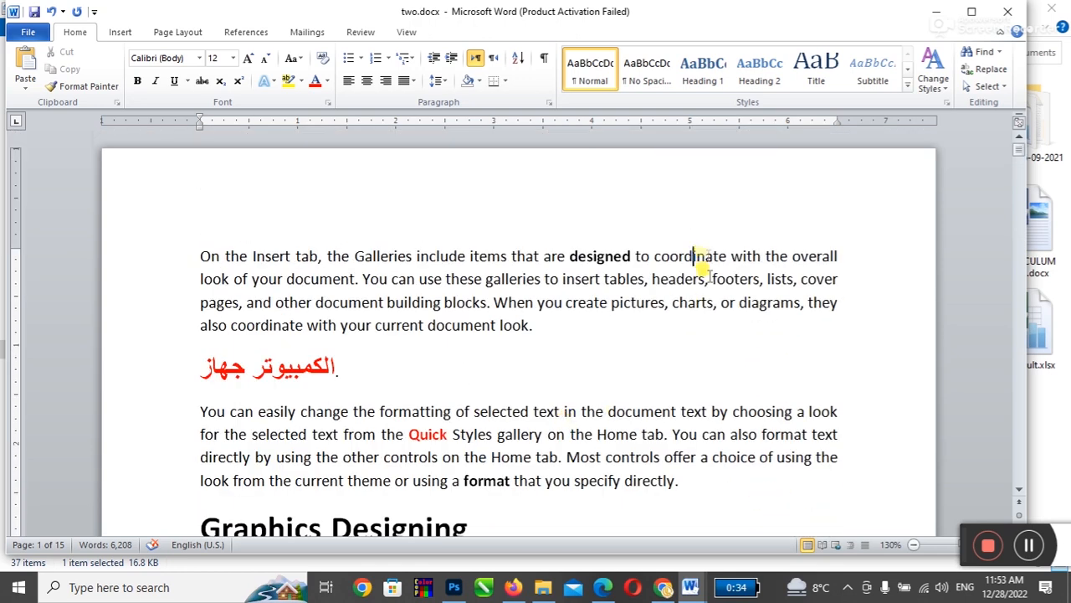
Step: Close two.docx choosing Don't Save, then clear the selection in Combine Result 4 from the Review tab
click(1008, 12)
click(540, 310)
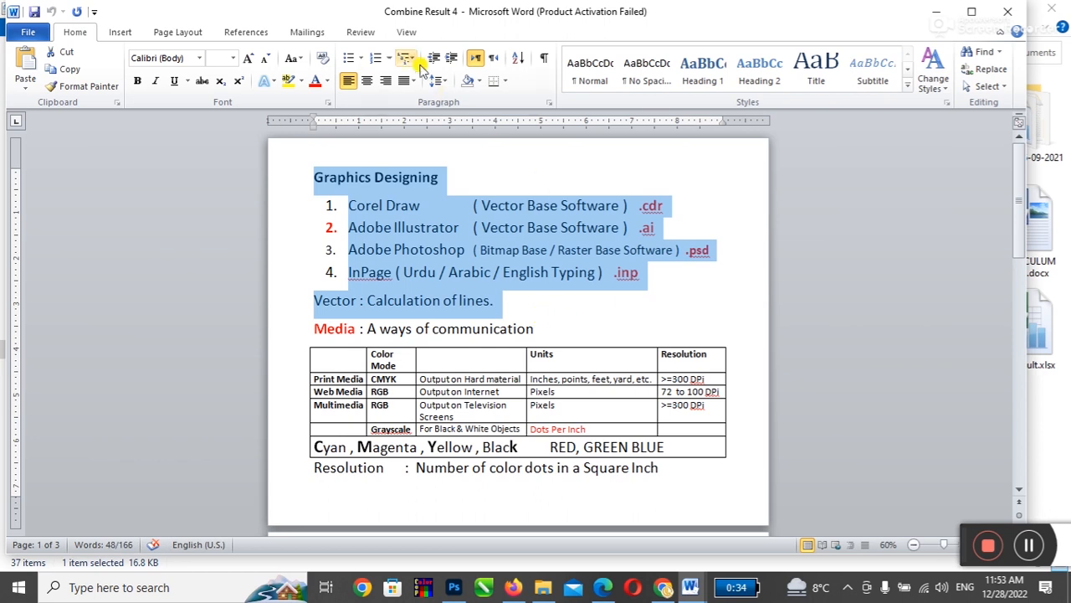
click(361, 32)
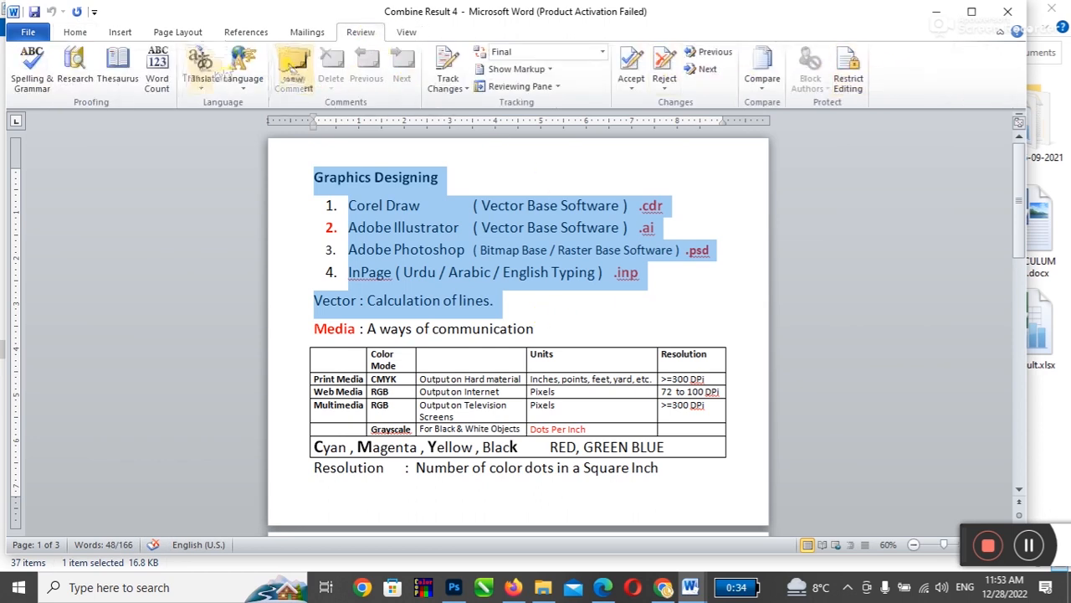
click(558, 311)
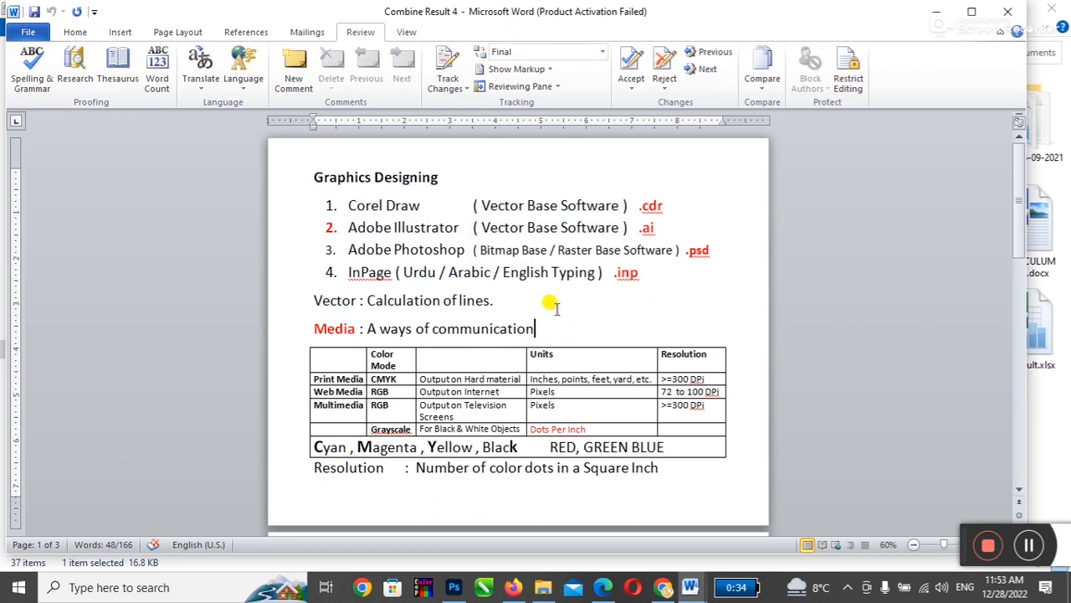